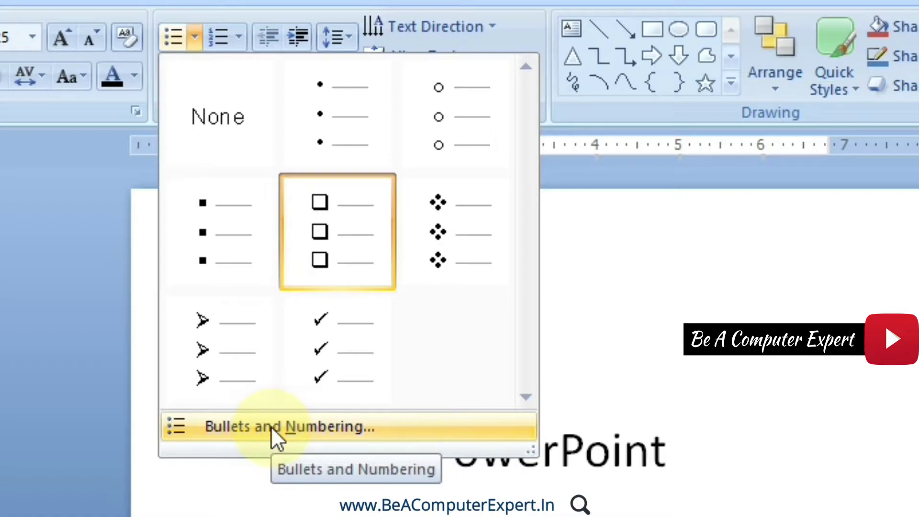
Set the selected list's hollow square bullets to 200% of text size and colour them green
click(271, 427)
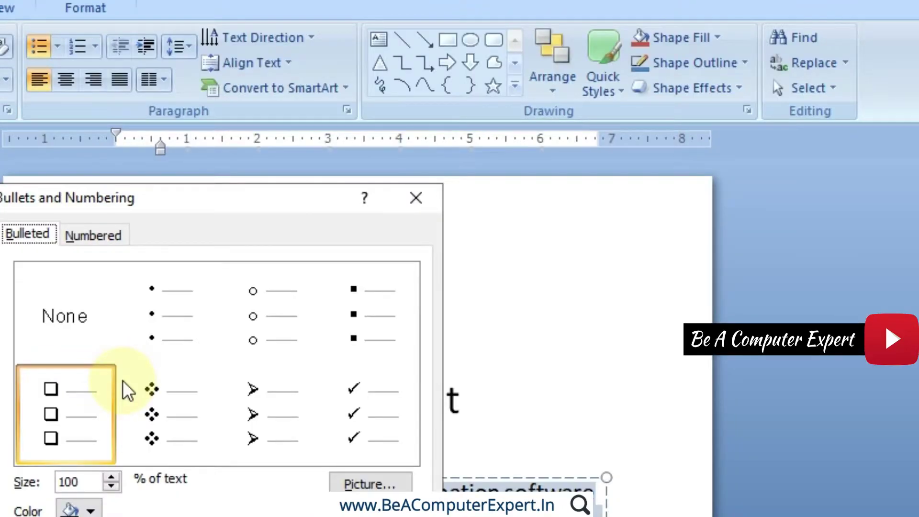
drag(134, 207, 228, 42)
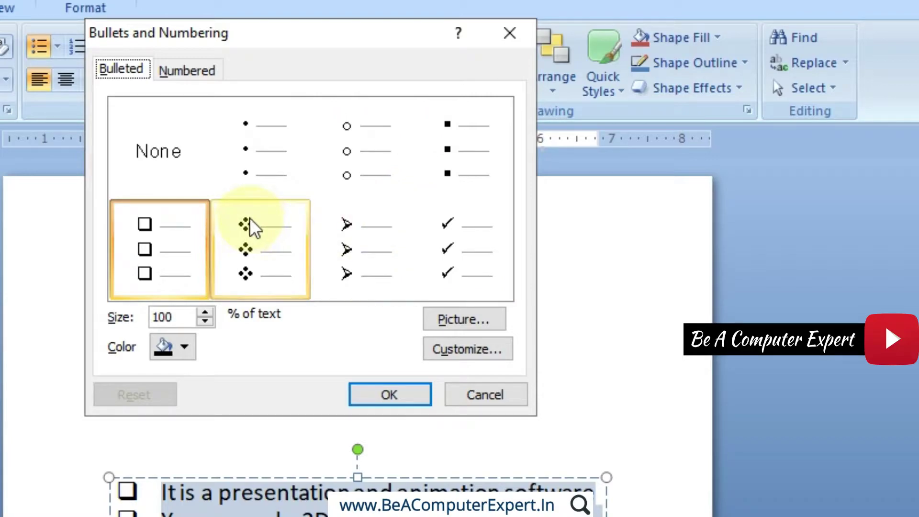
double_click(171, 318)
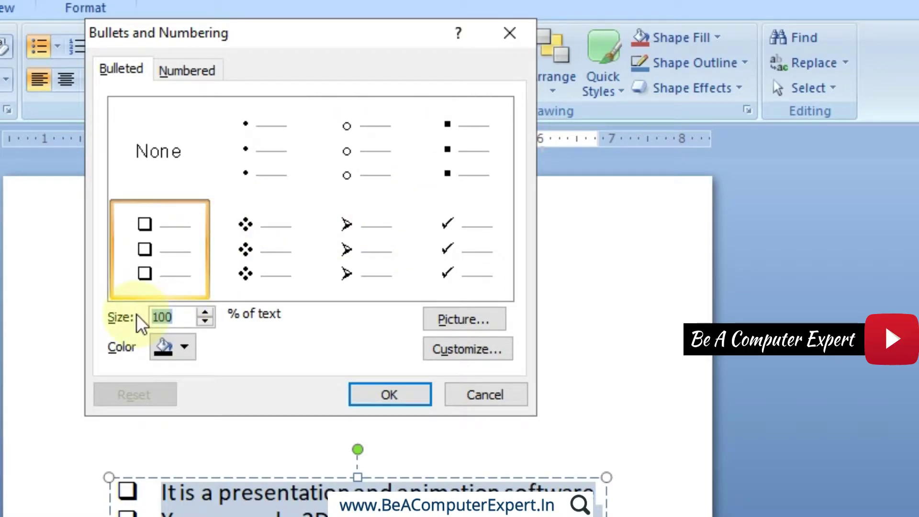
text(200)
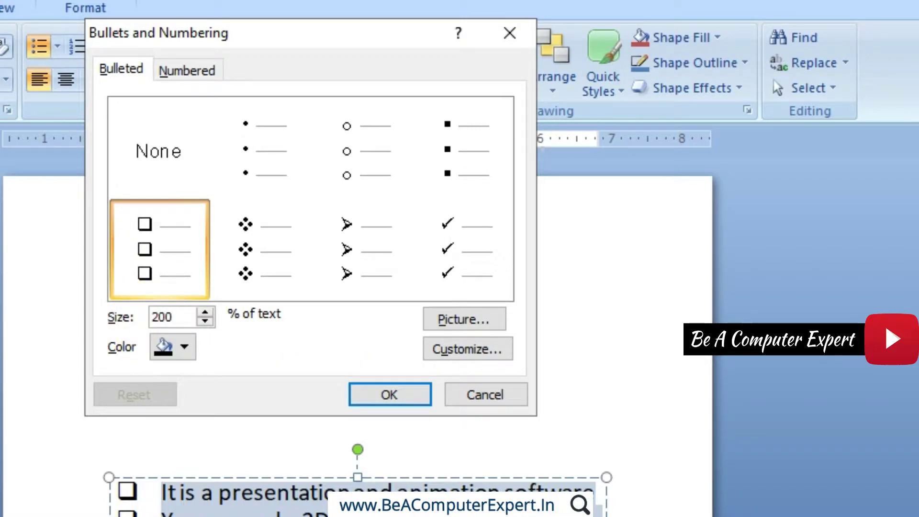
click(185, 347)
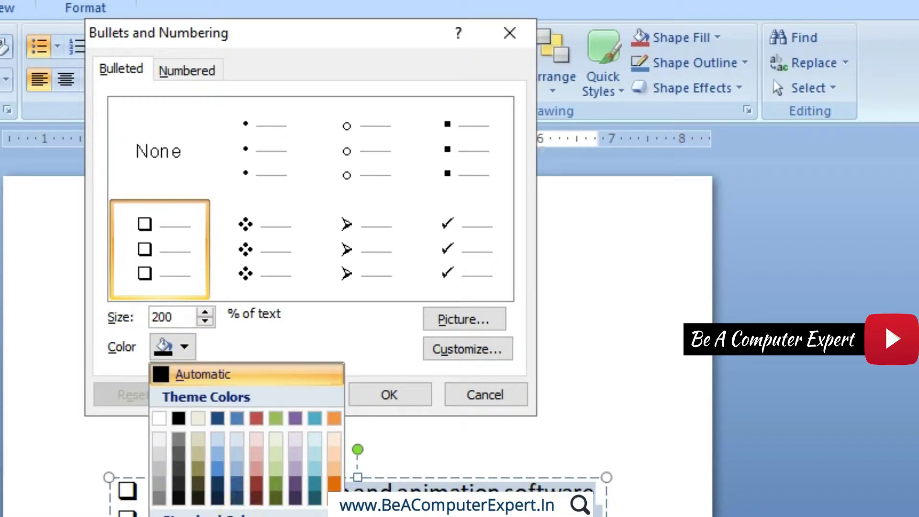
click(257, 516)
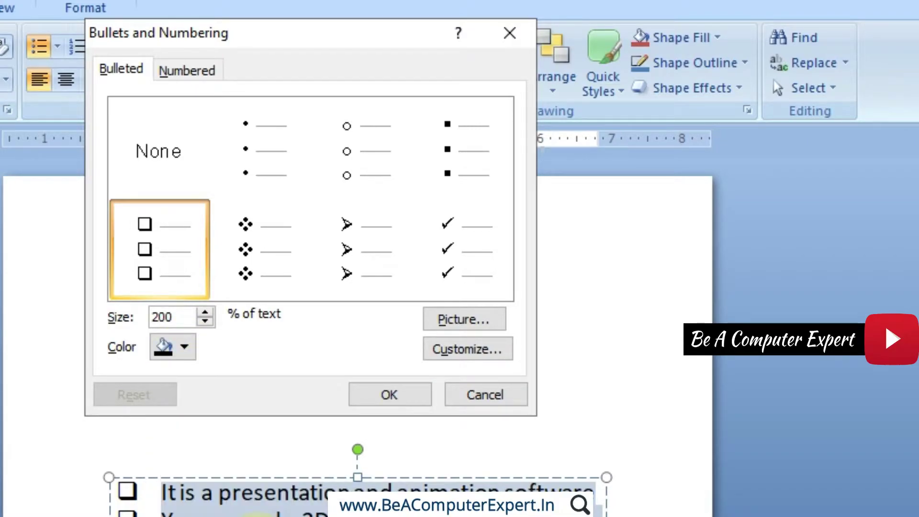
click(383, 398)
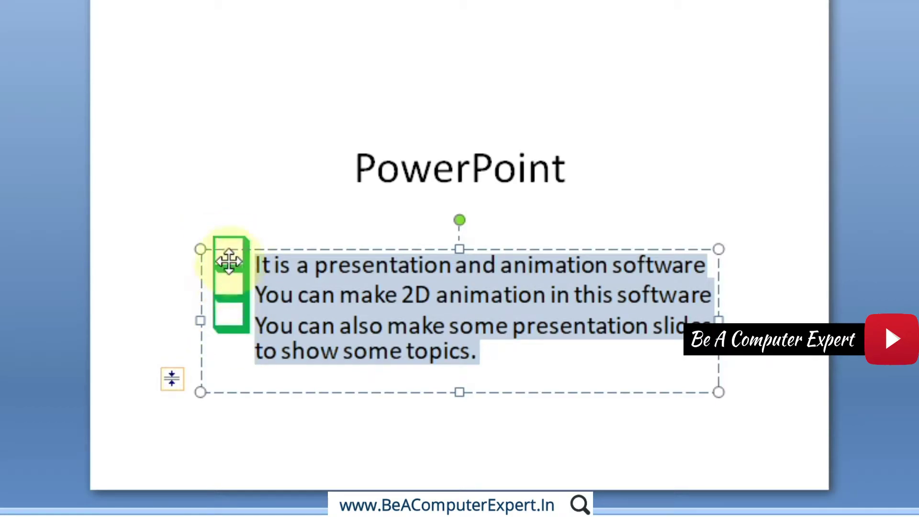
Set the green bullets' size to 100% of text in the Bullets and Numbering settings
click(258, 31)
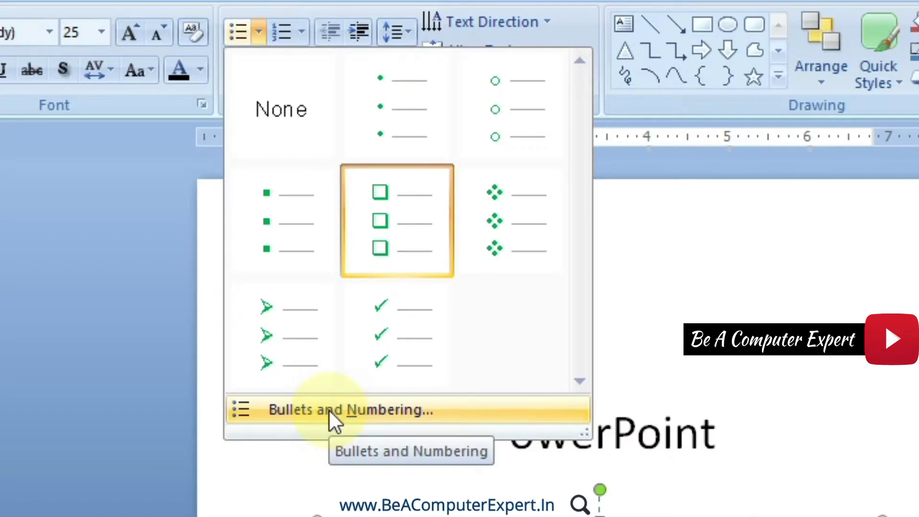
click(328, 409)
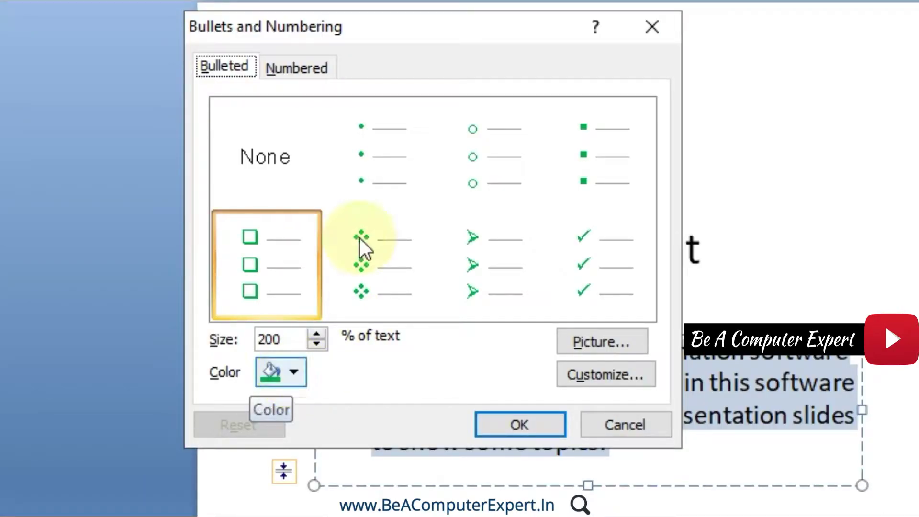
drag(373, 39, 228, 40)
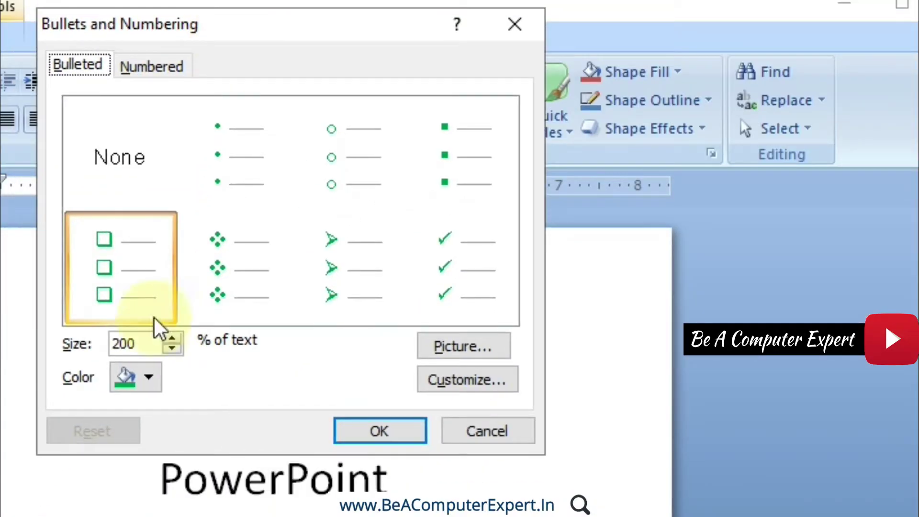
double_click(143, 344)
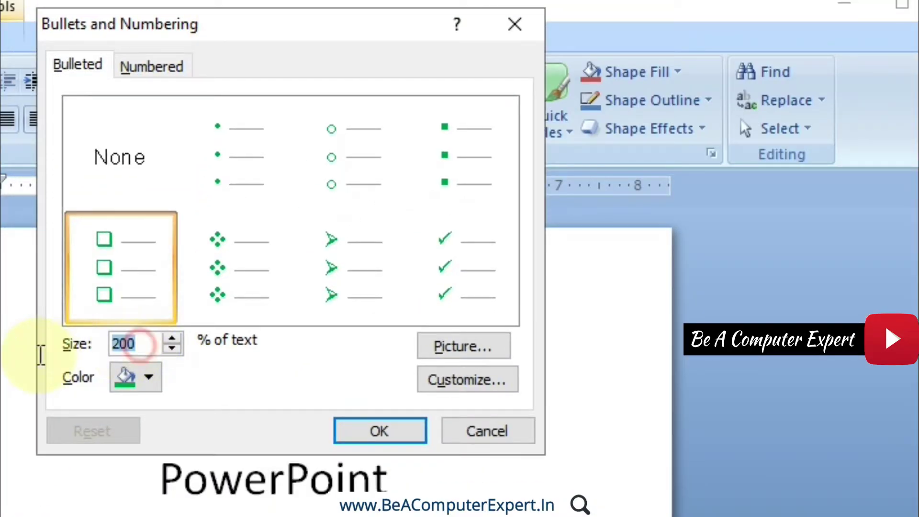
text(100)
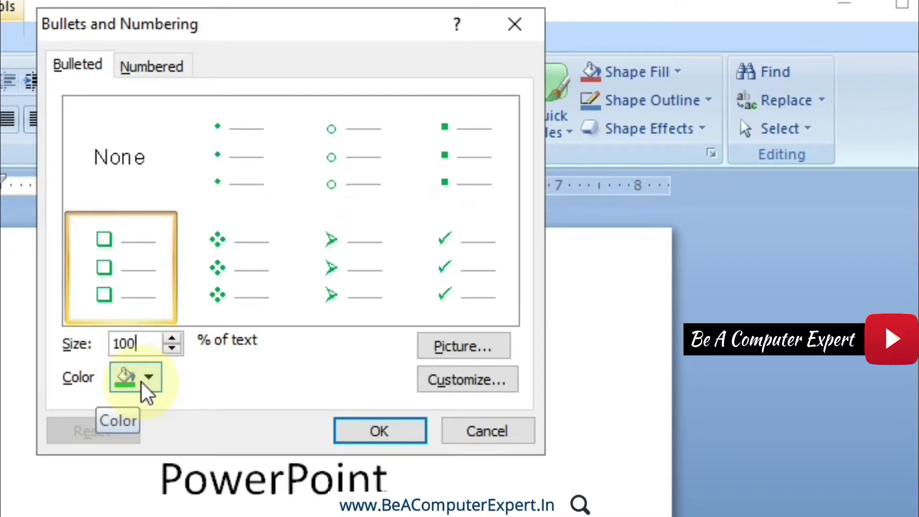
Browse the picture bullets and apply the dark blue right-pointing triangle to the selected list
click(460, 348)
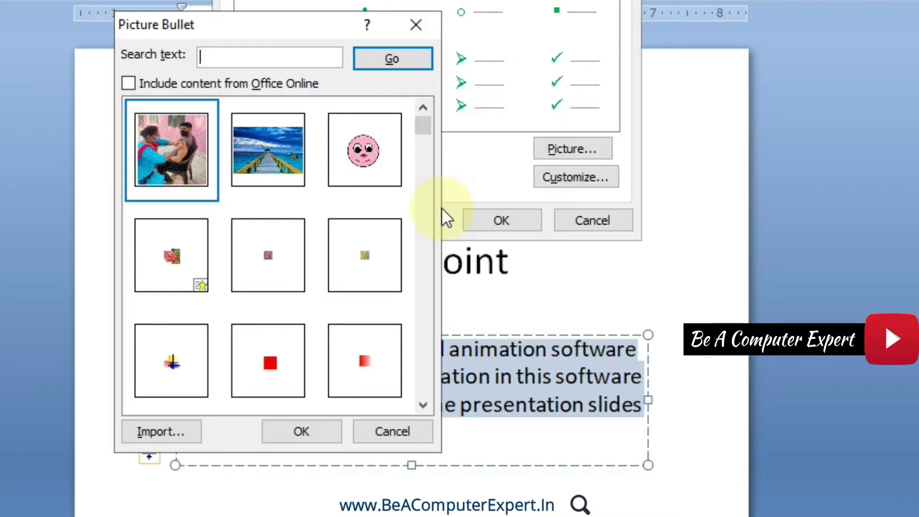
click(424, 406)
click(425, 406)
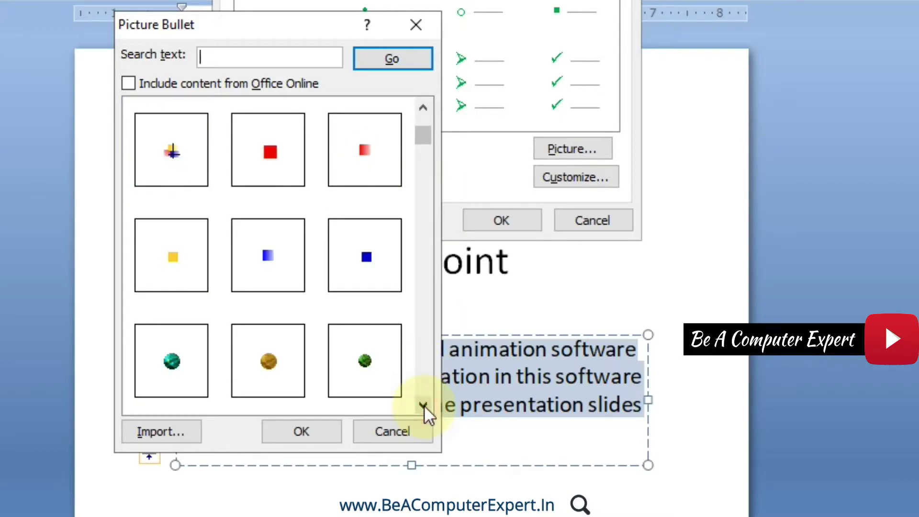
click(424, 405)
click(425, 406)
click(425, 406)
click(425, 405)
click(425, 405)
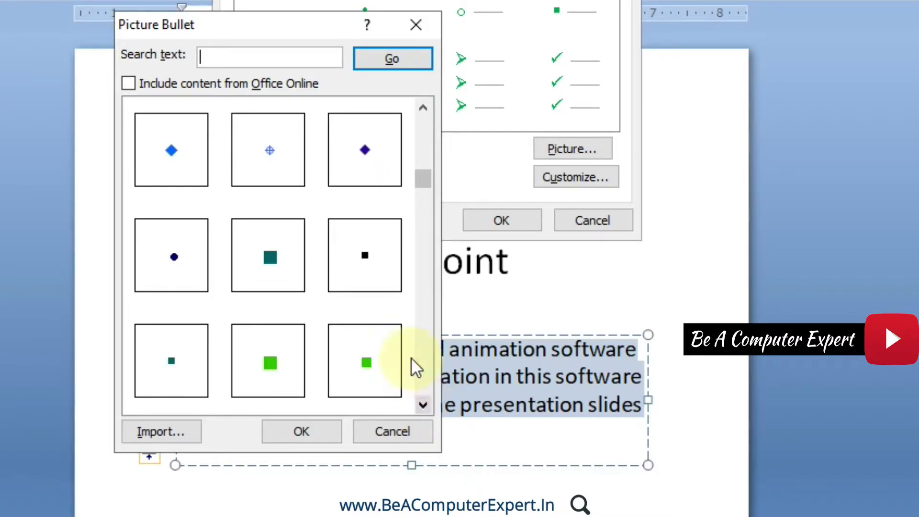
click(422, 112)
click(423, 112)
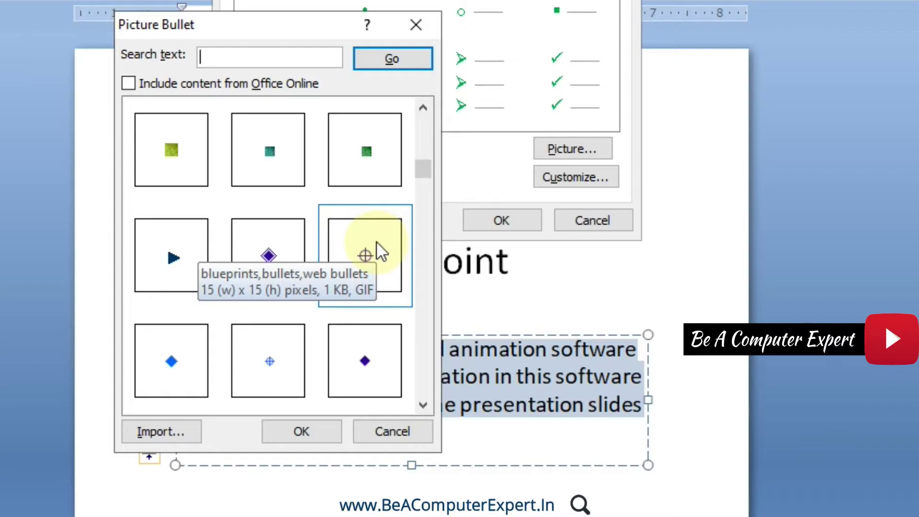
click(196, 249)
click(268, 428)
key(Return)
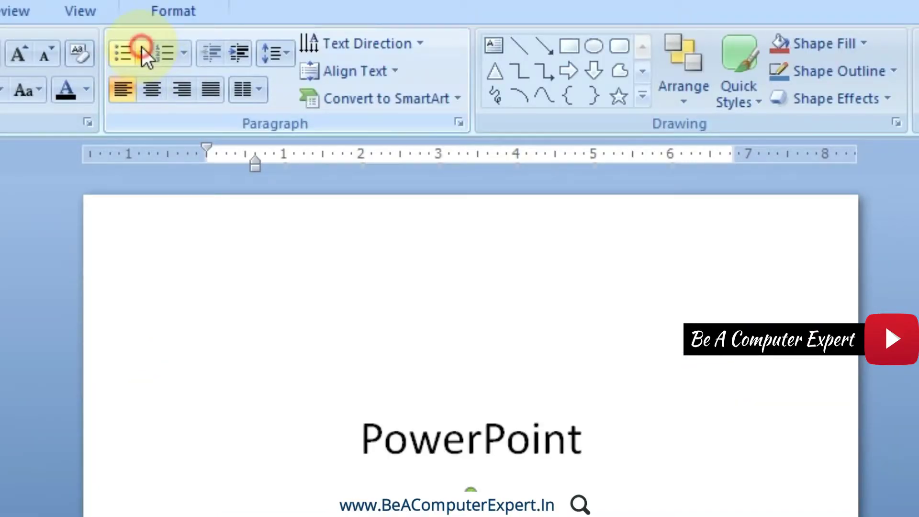
Reopen the picture bullet gallery for the list and search it for "arrow"
click(142, 52)
click(193, 408)
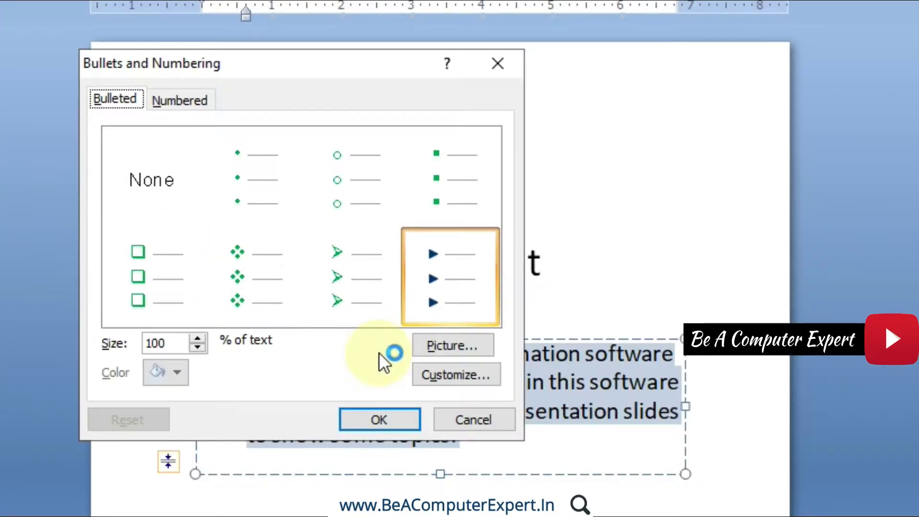
click(437, 345)
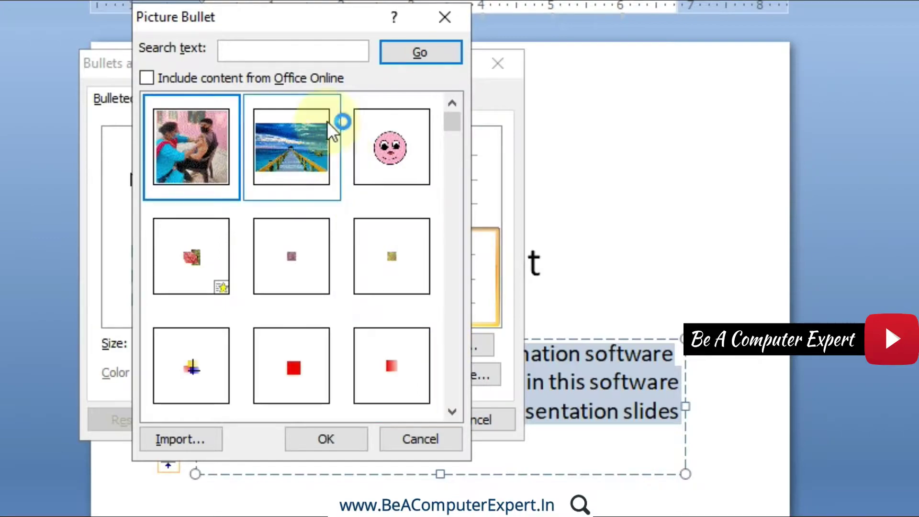
click(241, 49)
text(aar)
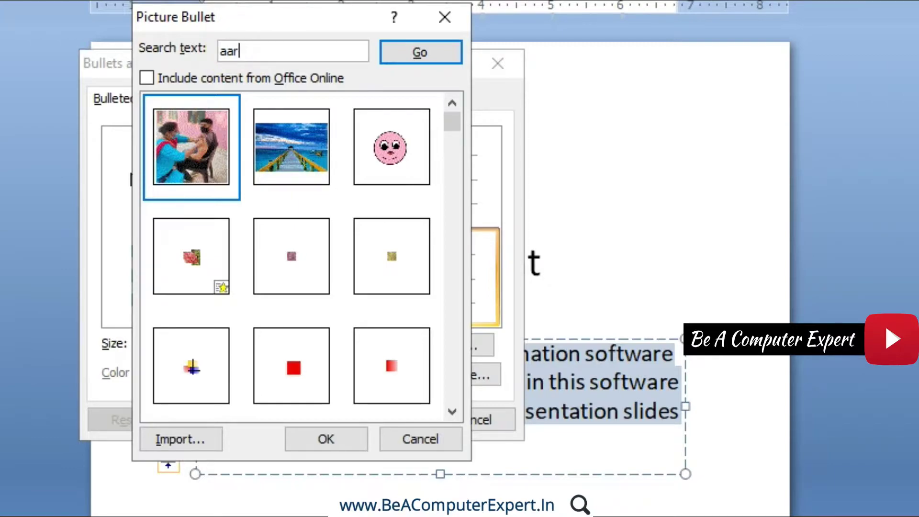
key(BackSpace)
text(rrow)
click(389, 57)
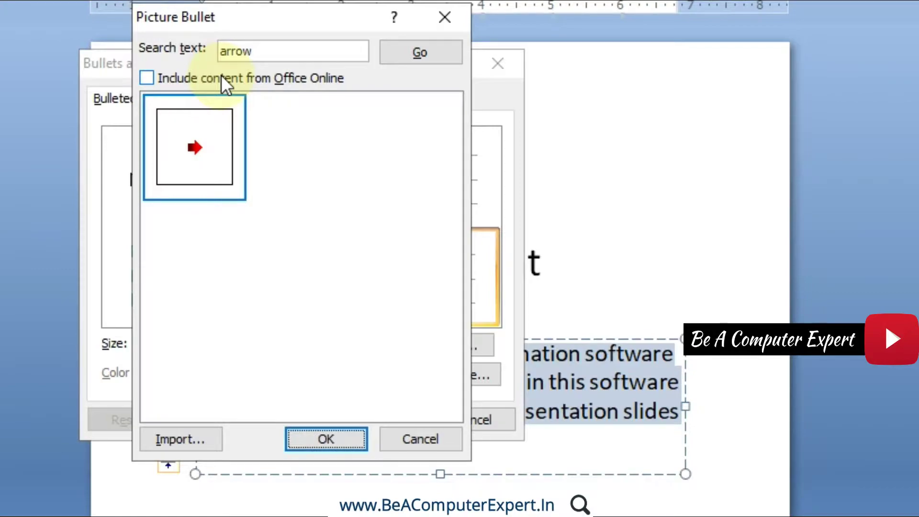
Turn Office Online content on and off again, and clear the search text to list all picture bullets
click(145, 77)
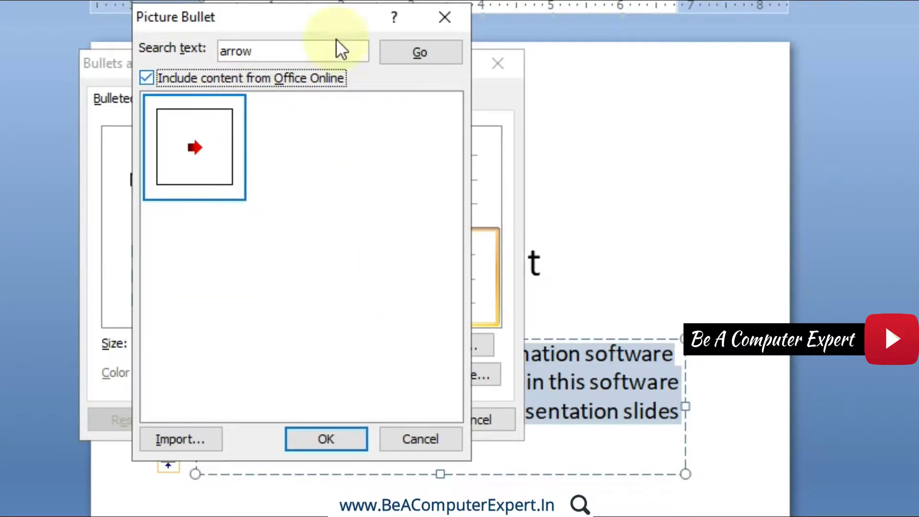
click(146, 77)
double_click(254, 51)
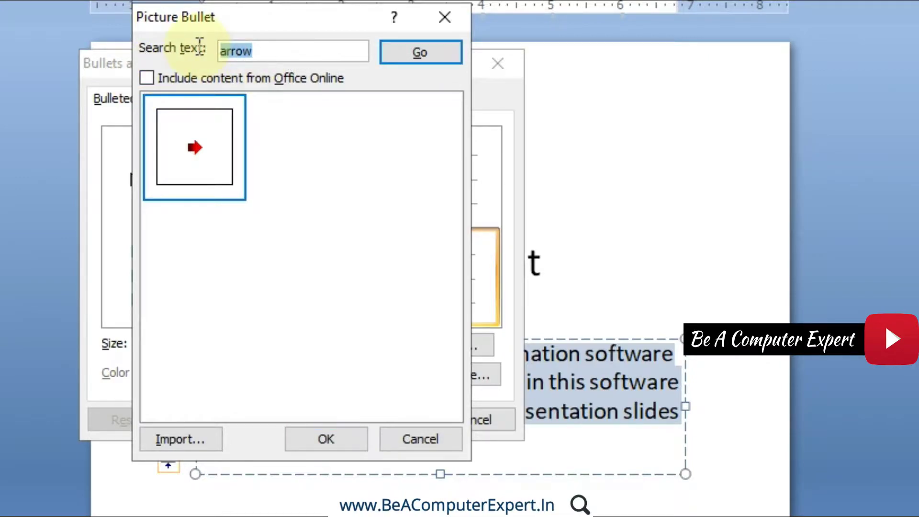
key(BackSpace)
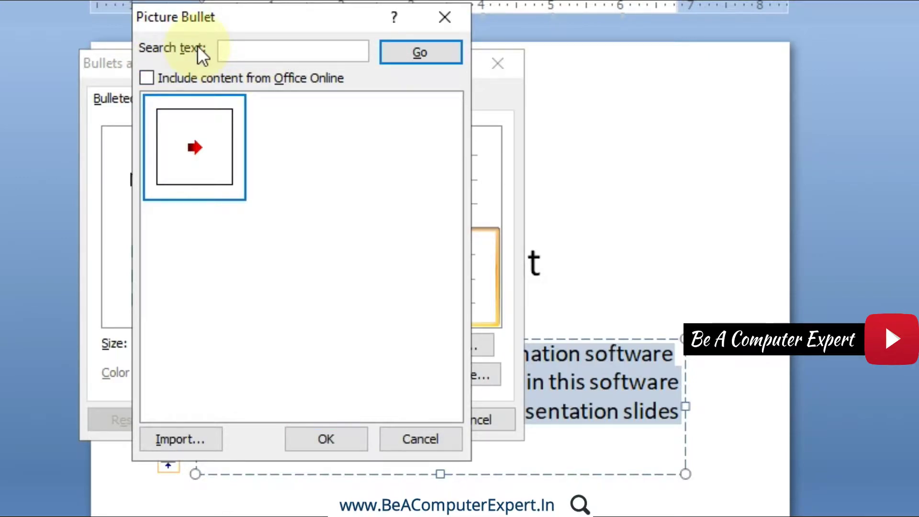
click(398, 55)
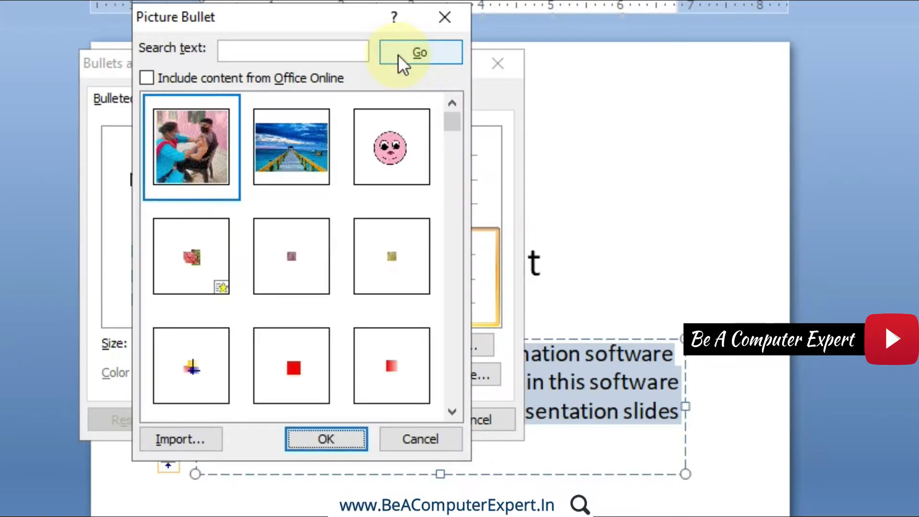
Import the "cute girl" picture from the Pictures folder into the picture bullet gallery
click(196, 437)
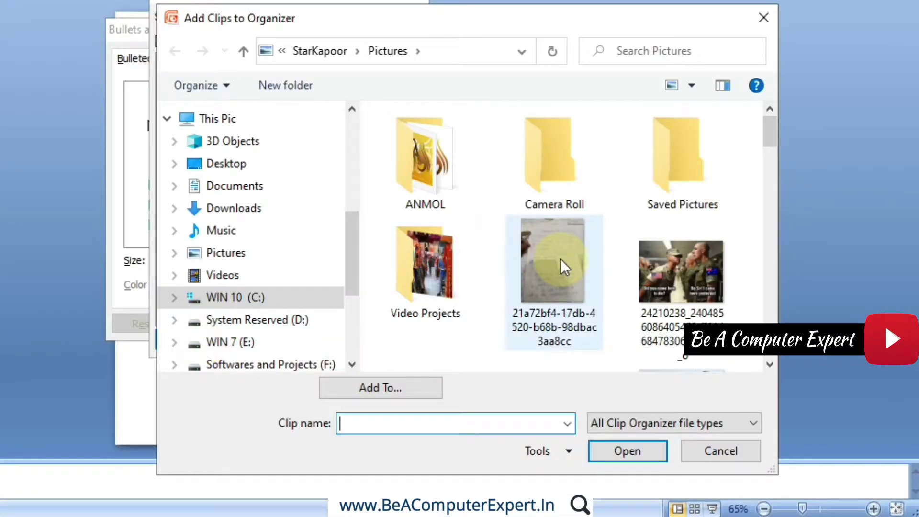
click(769, 364)
click(770, 364)
click(770, 365)
click(769, 365)
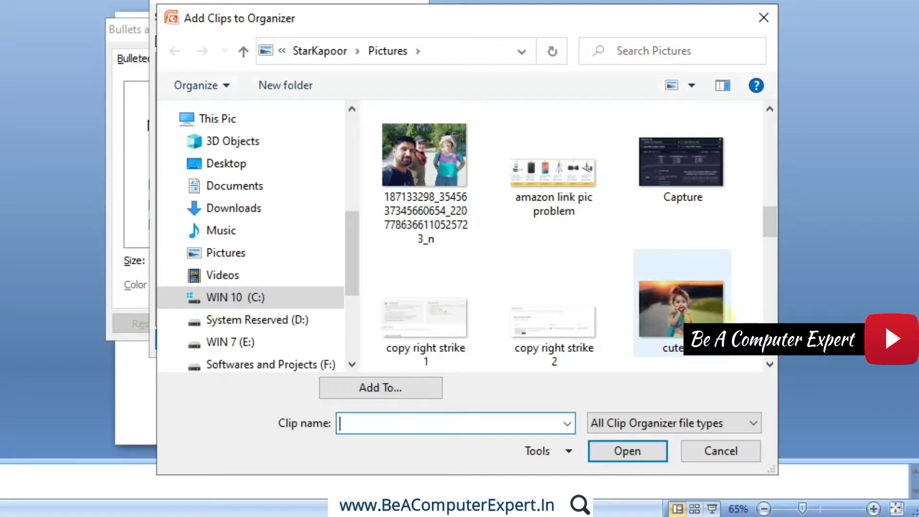
click(701, 314)
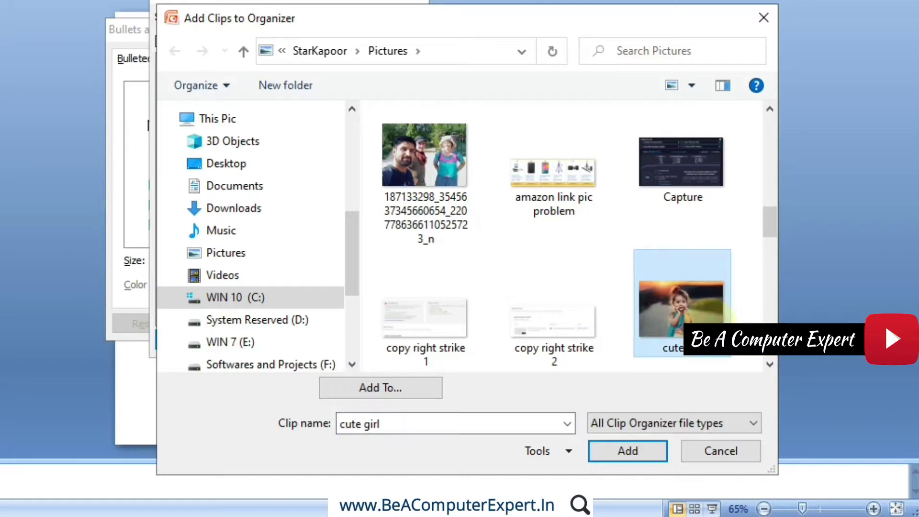
click(631, 457)
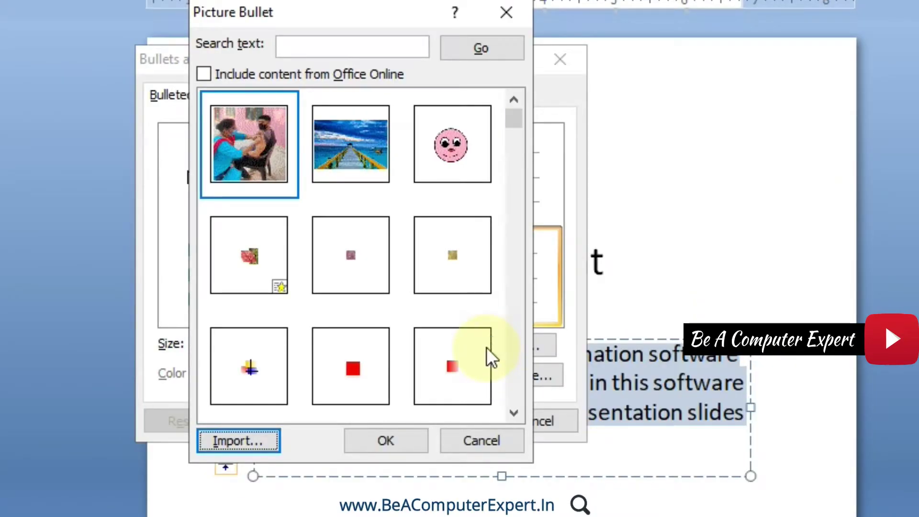
Apply the imported "cute girl" picture as the bullet for the selected list
click(268, 248)
click(384, 439)
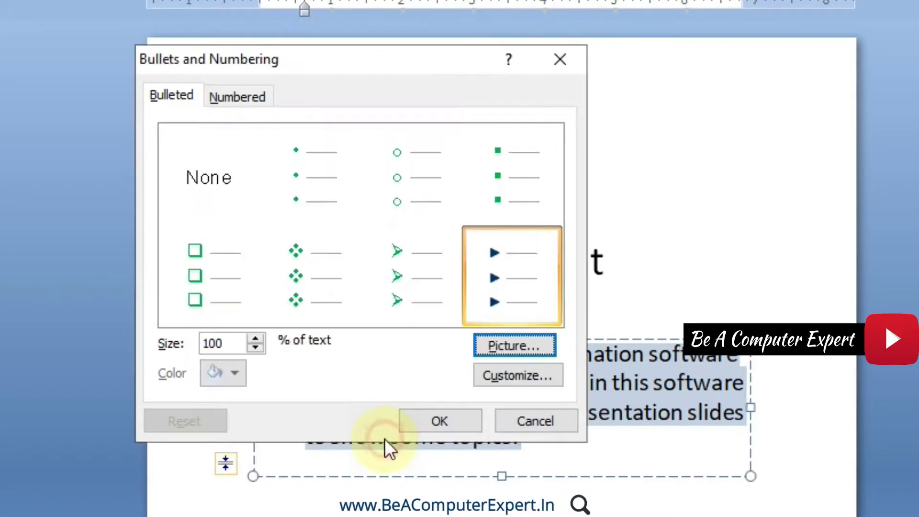
click(451, 420)
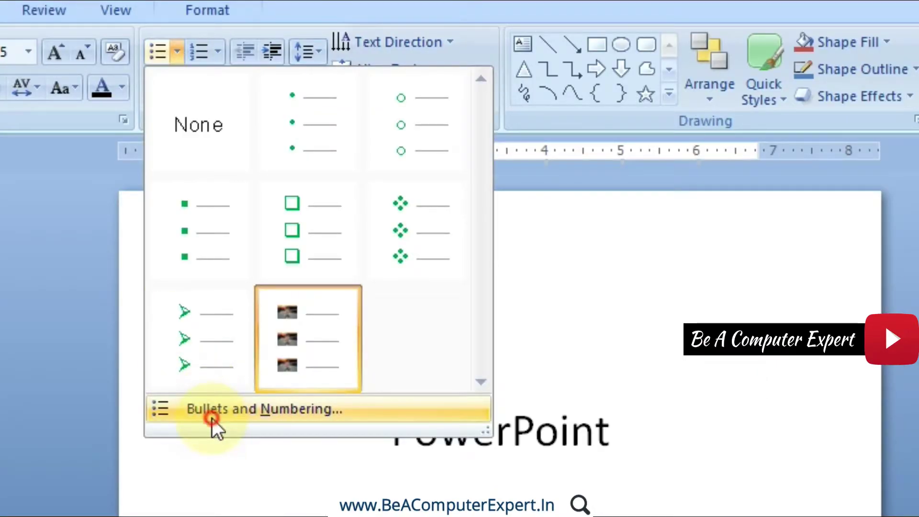
Open the custom symbol choices for the list's bullets and set the symbol font to Webdings
click(212, 419)
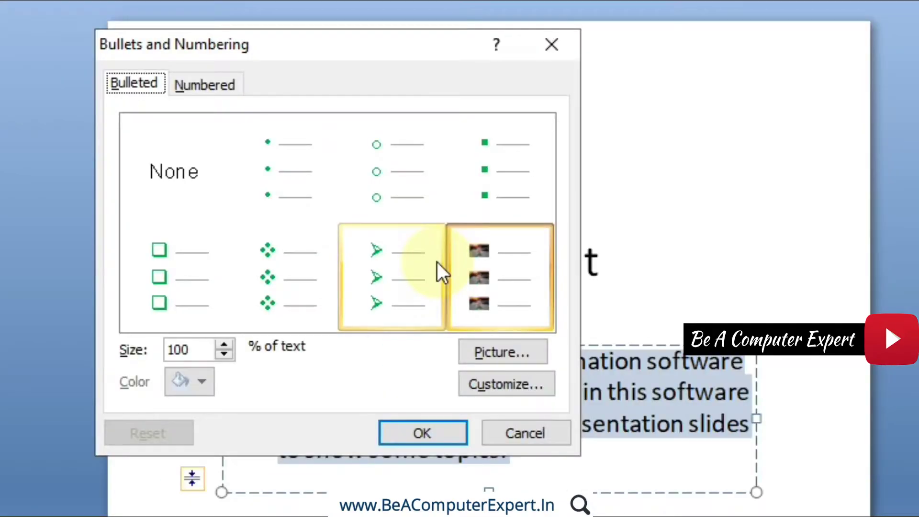
click(517, 386)
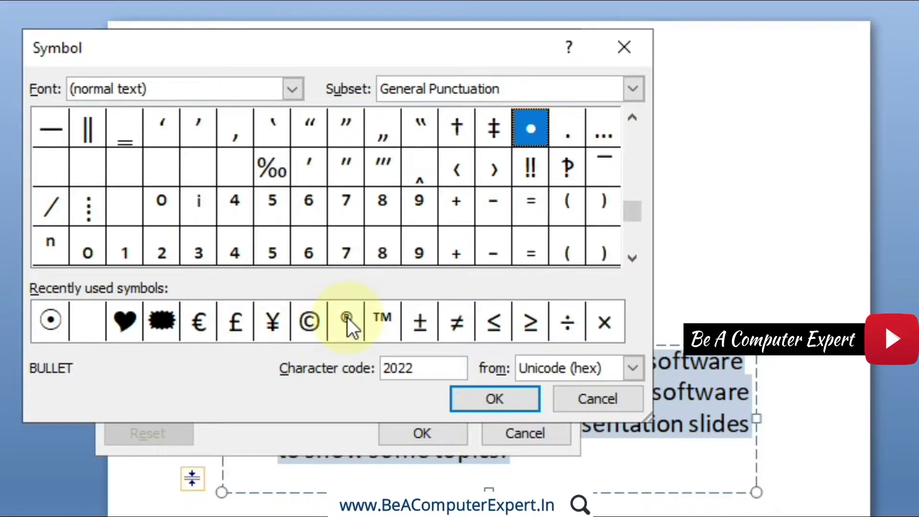
click(294, 90)
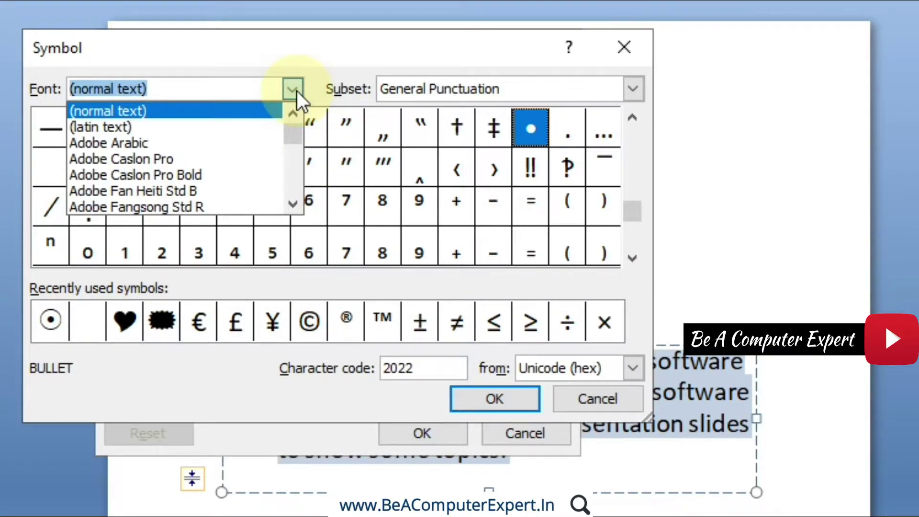
text(w)
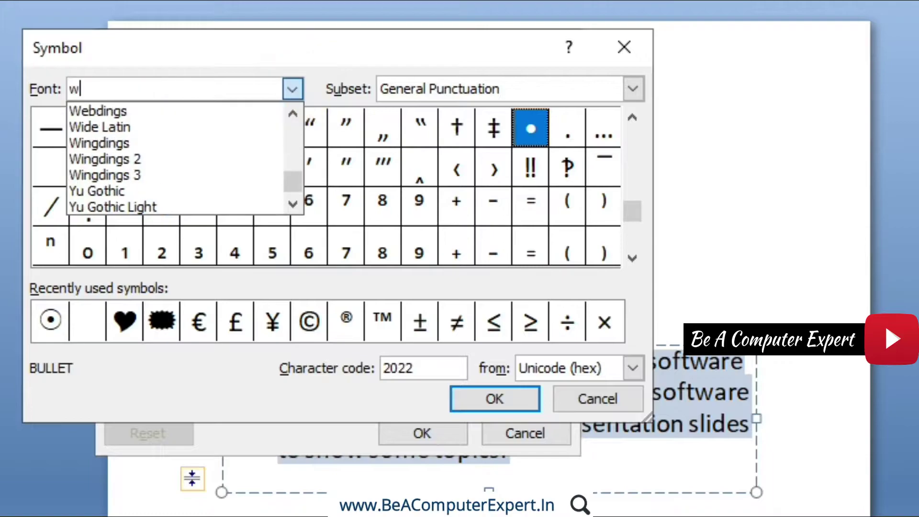
click(102, 110)
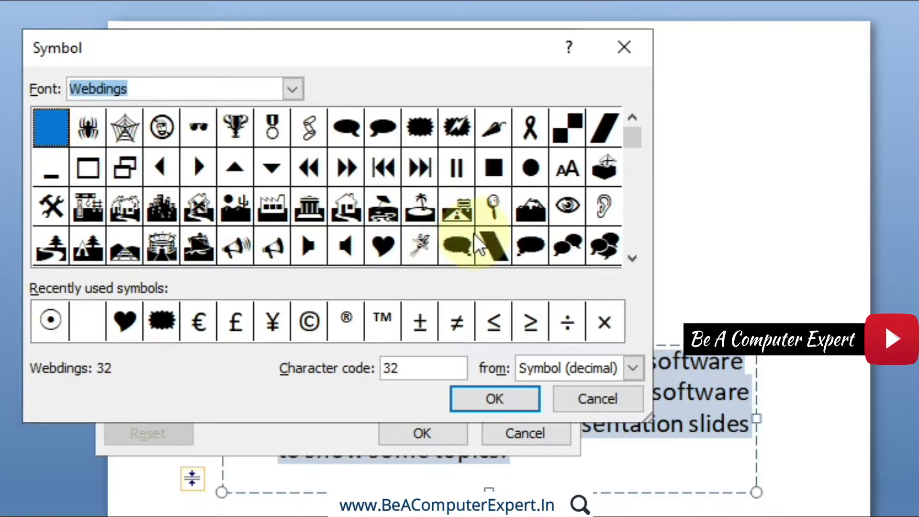
Browse the symbols of the Wingdings, Wingdings 2 and Wingdings 3 fonts, ending on Wingdings
click(288, 92)
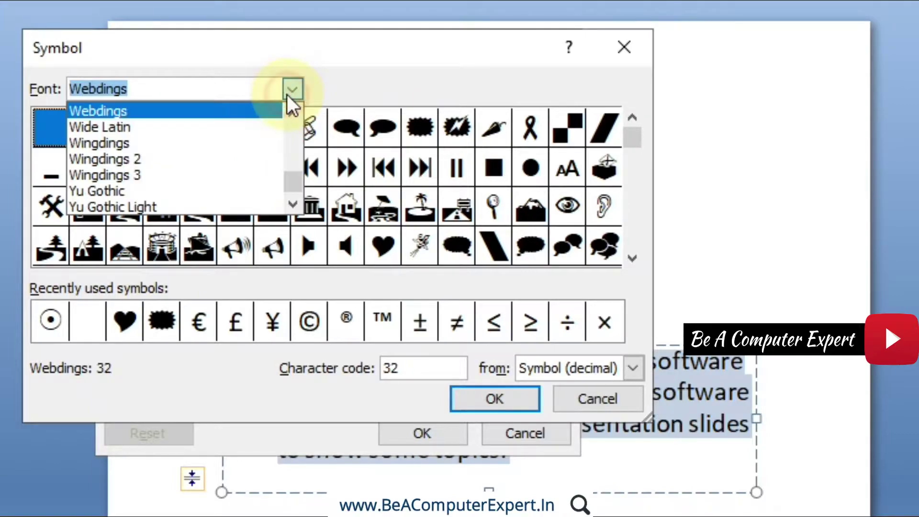
click(172, 146)
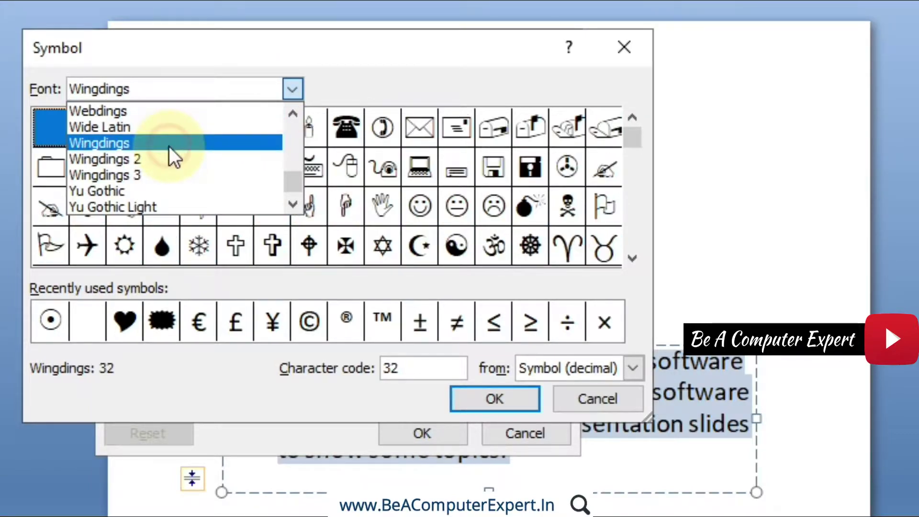
click(299, 95)
click(216, 158)
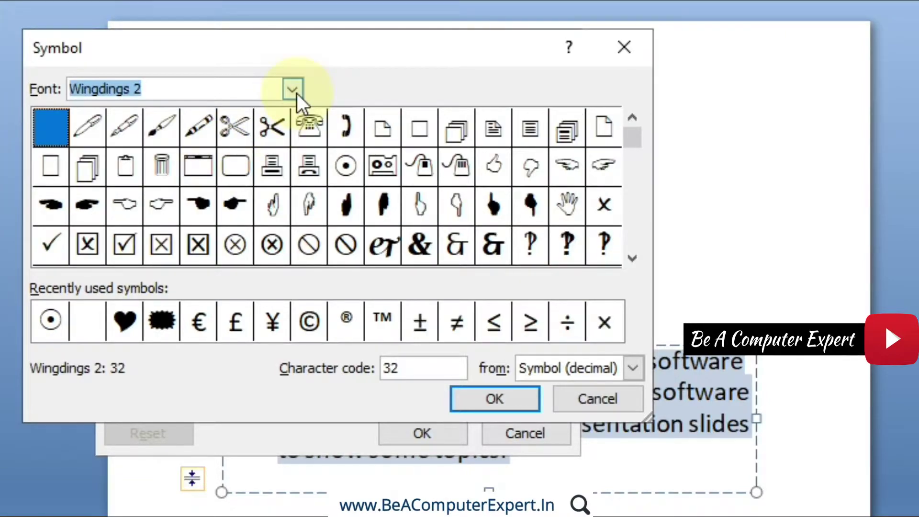
click(291, 90)
click(206, 176)
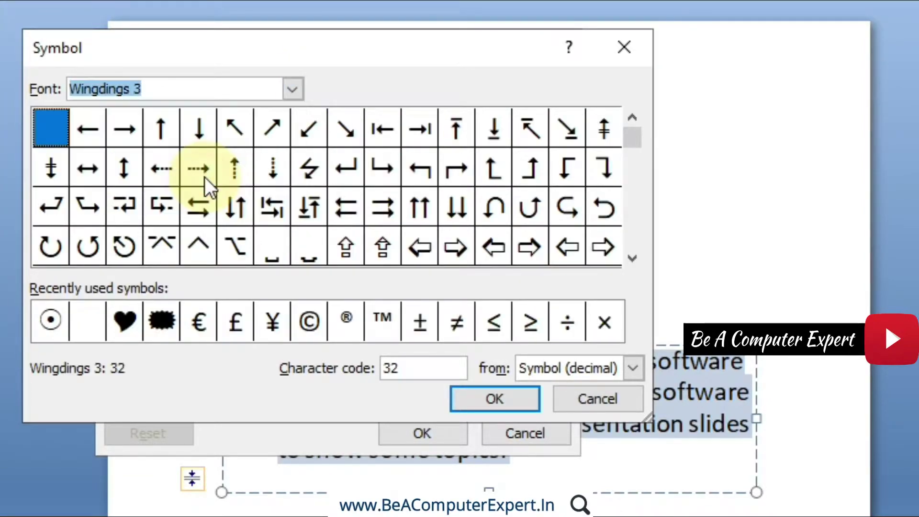
click(301, 89)
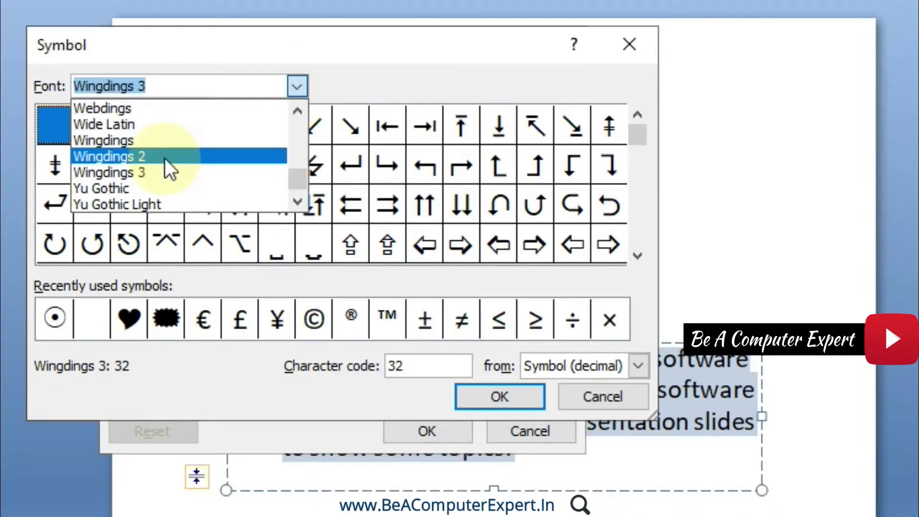
click(154, 144)
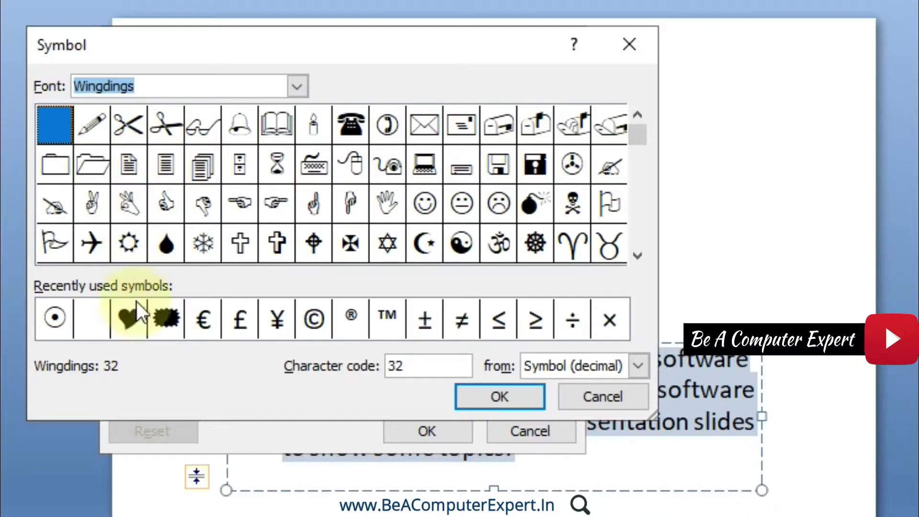
Apply the recently used heart symbol as the list's bullet and colour it standard red
click(134, 325)
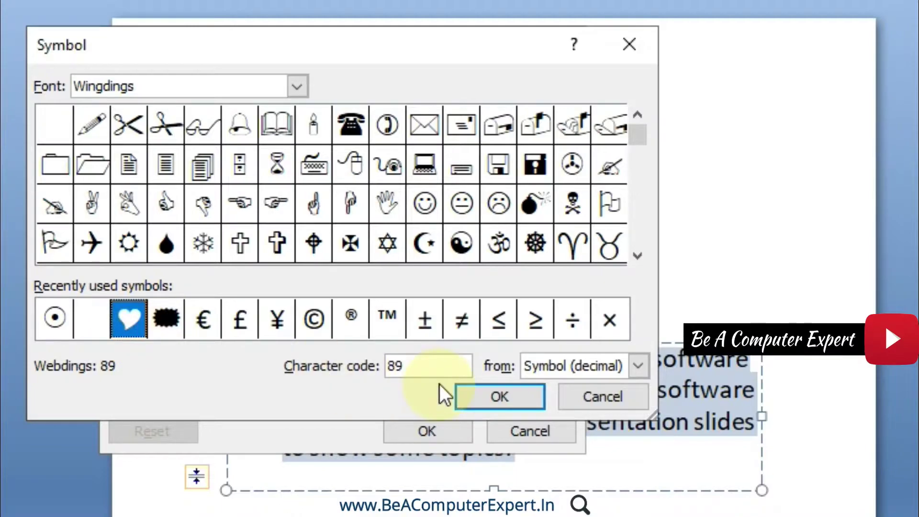
click(494, 397)
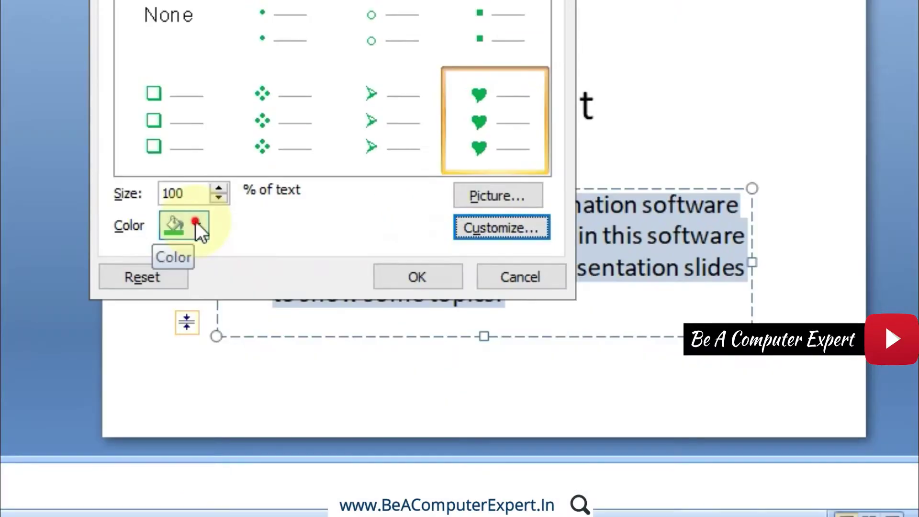
click(208, 379)
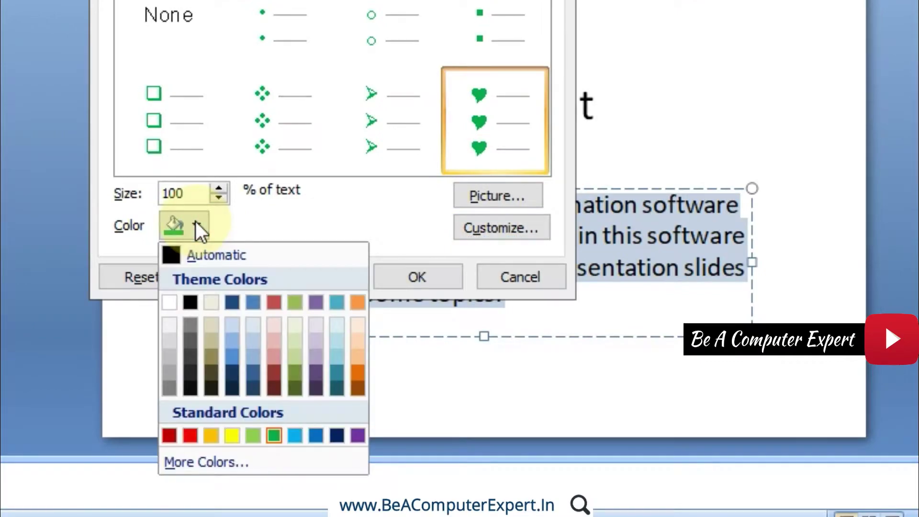
click(192, 438)
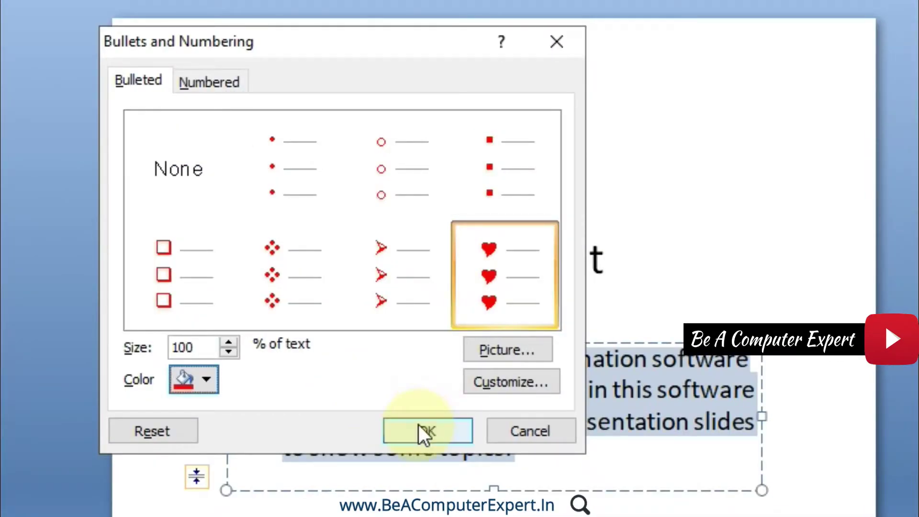
click(421, 429)
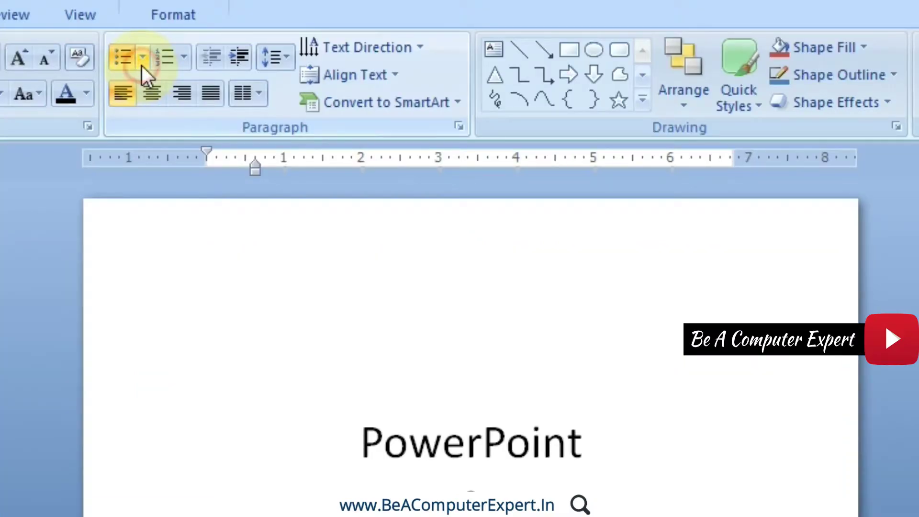
Set the list's heart bullets to 200% of text size and colour them standard dark blue
click(142, 63)
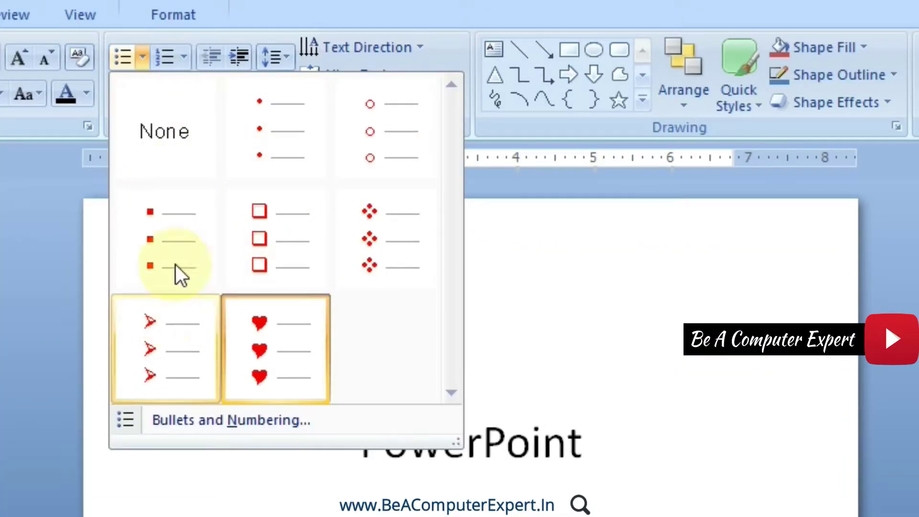
click(177, 419)
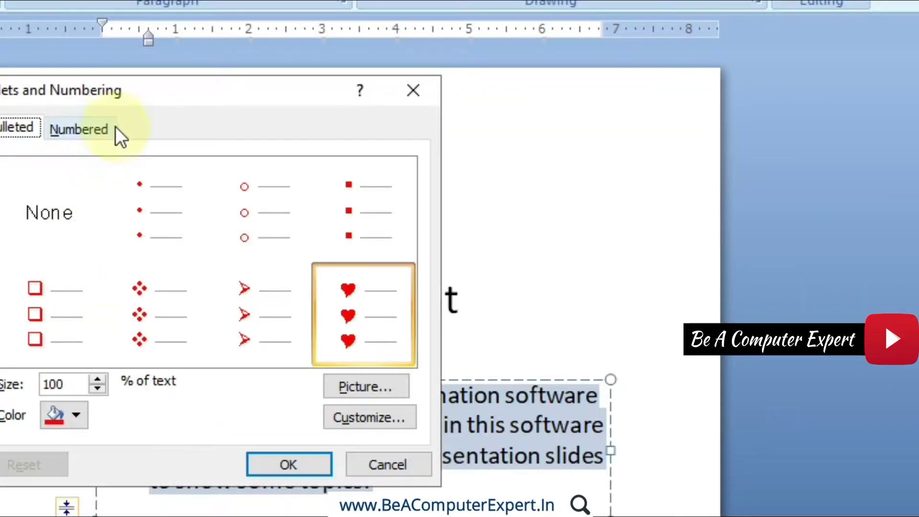
drag(122, 98, 218, 31)
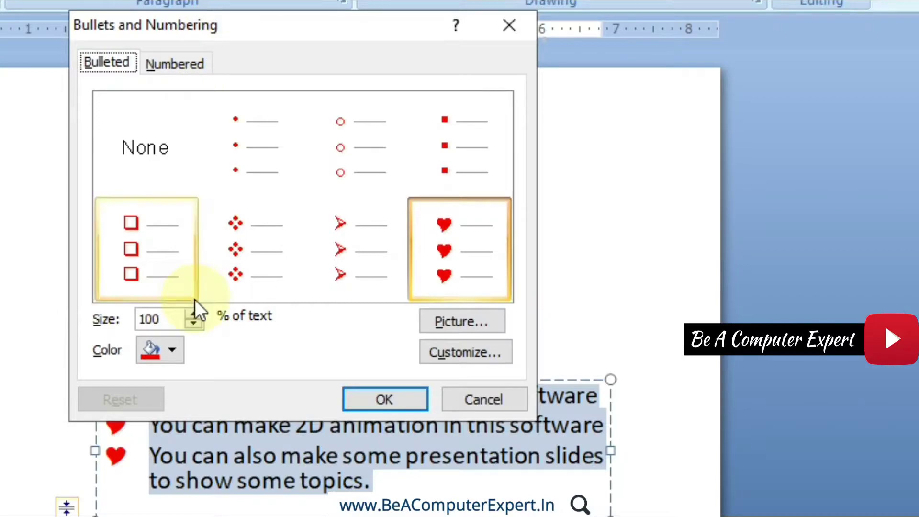
click(174, 320)
drag(175, 320, 134, 320)
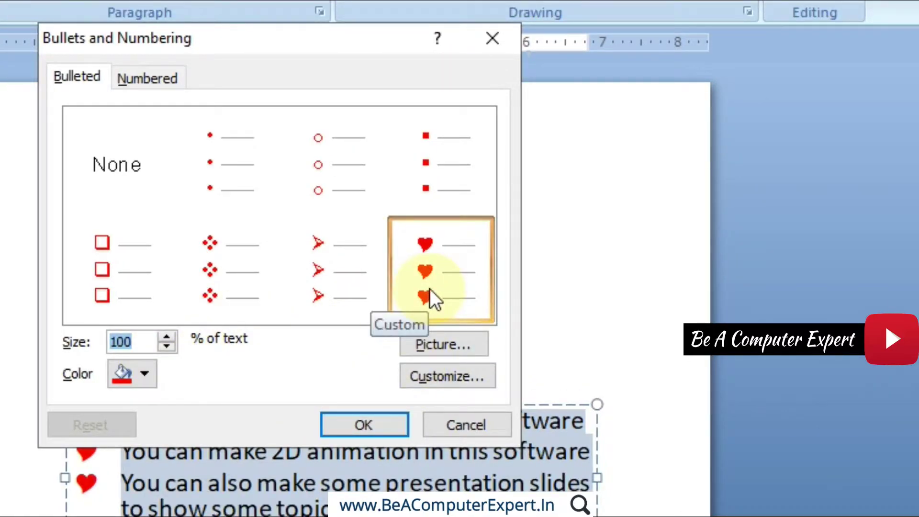
text(200)
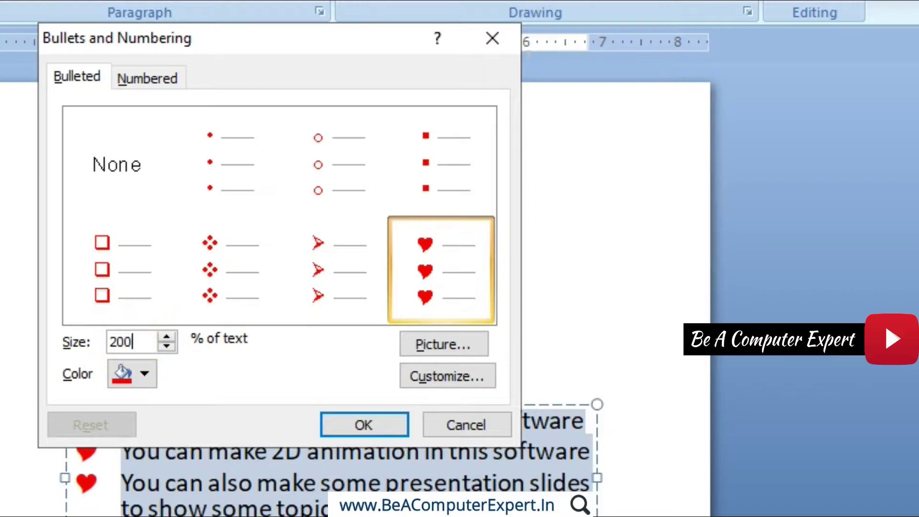
click(144, 381)
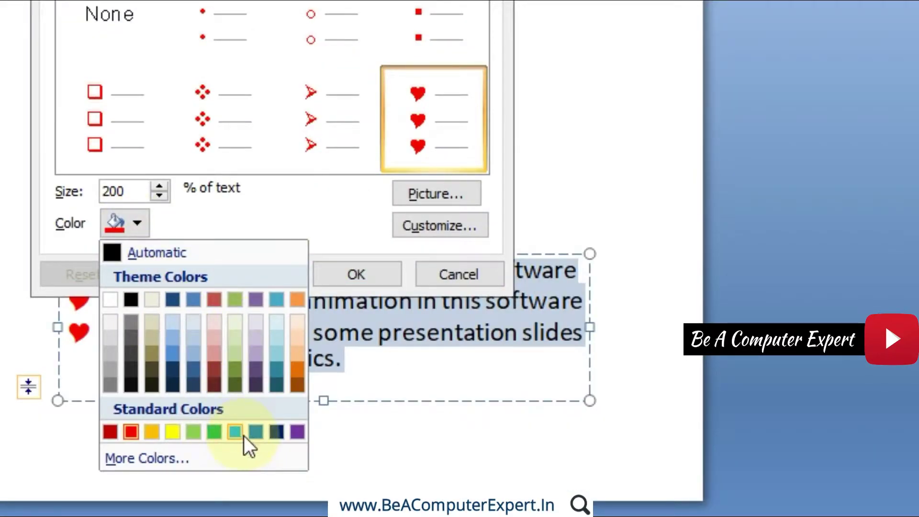
click(276, 433)
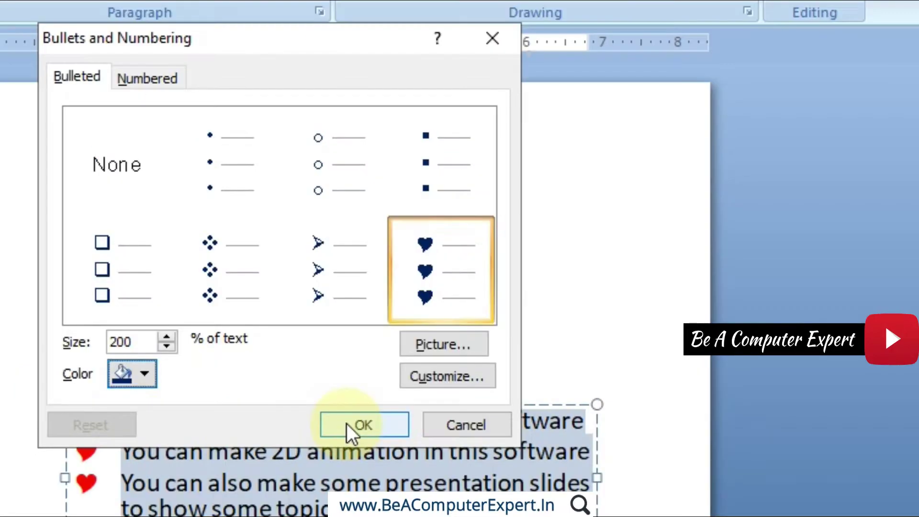
click(341, 276)
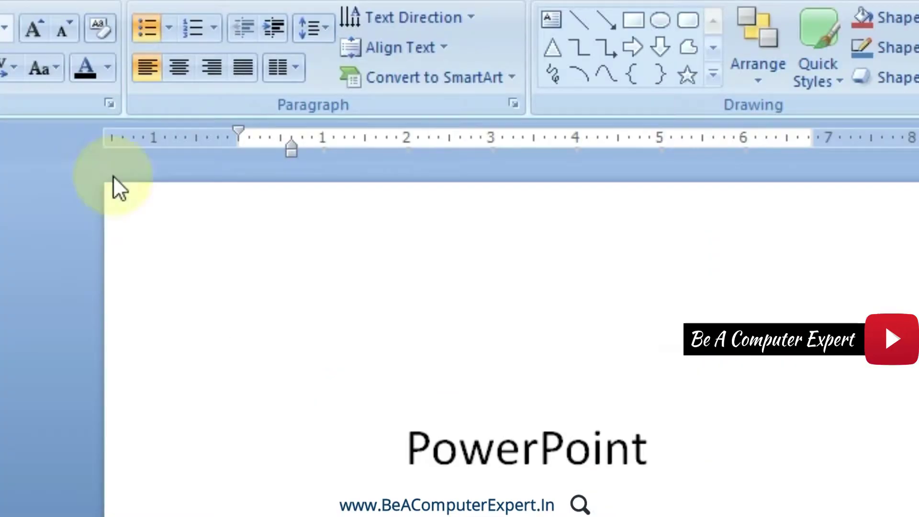
Review the list's bullet settings and picture bullet gallery, and reopen the bullet style choices
click(168, 35)
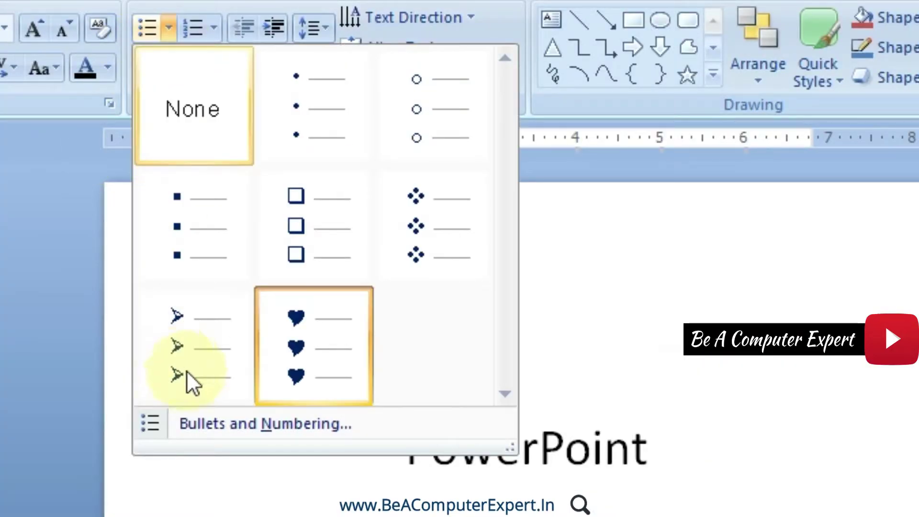
click(185, 424)
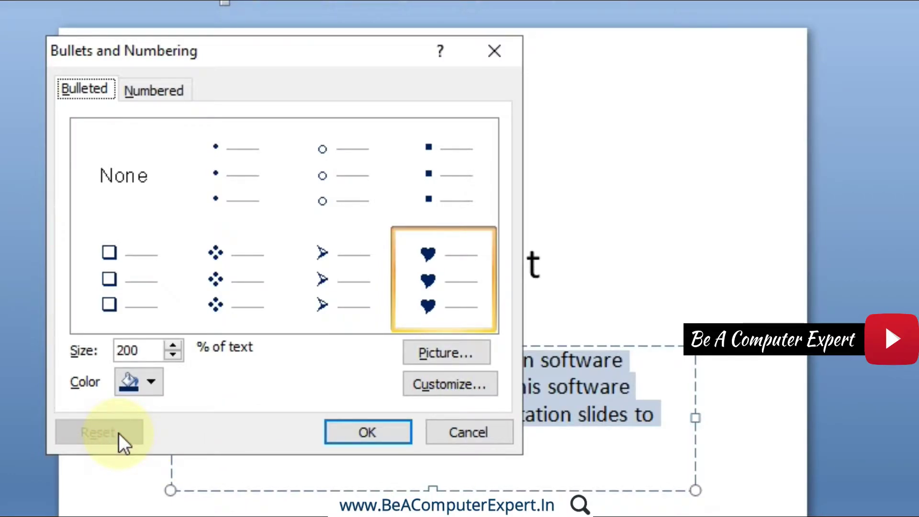
click(450, 352)
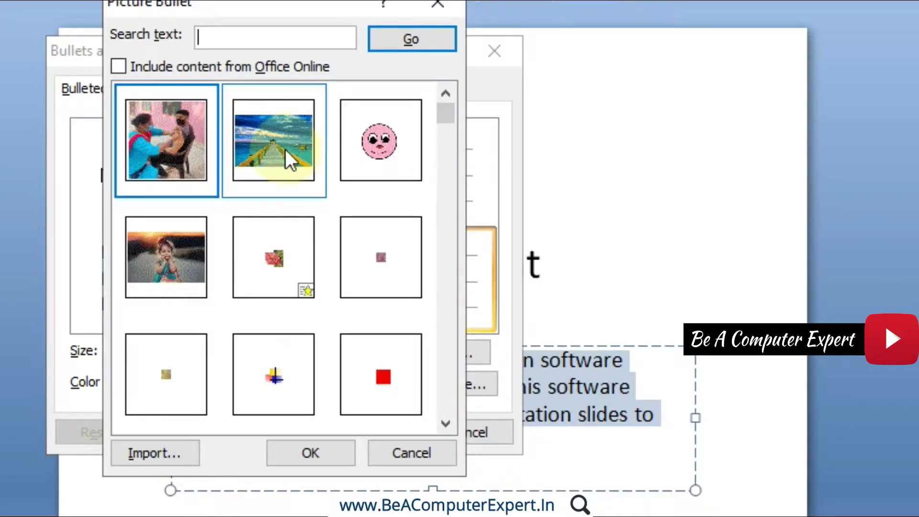
key(Escape)
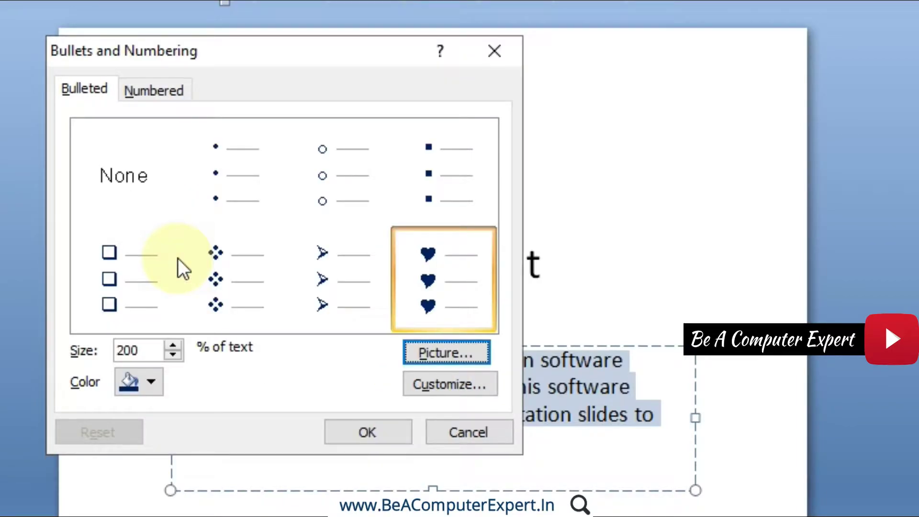
click(367, 433)
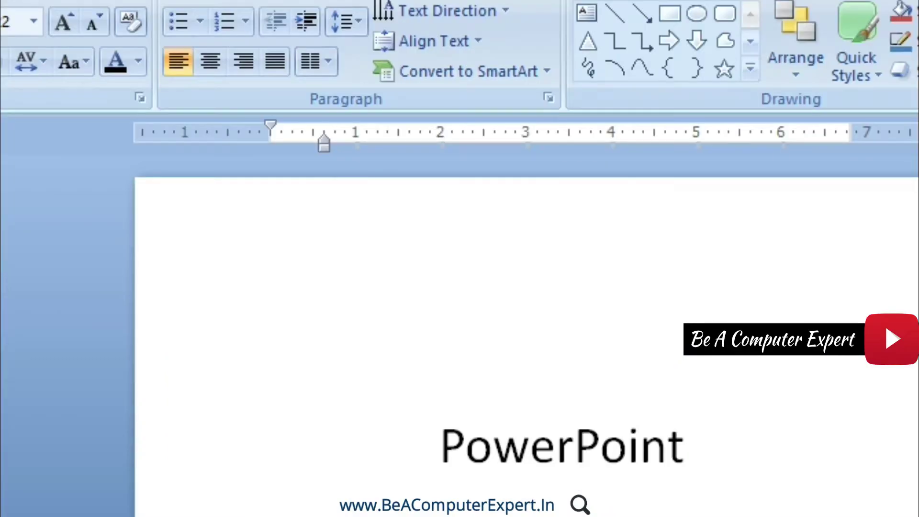
click(199, 23)
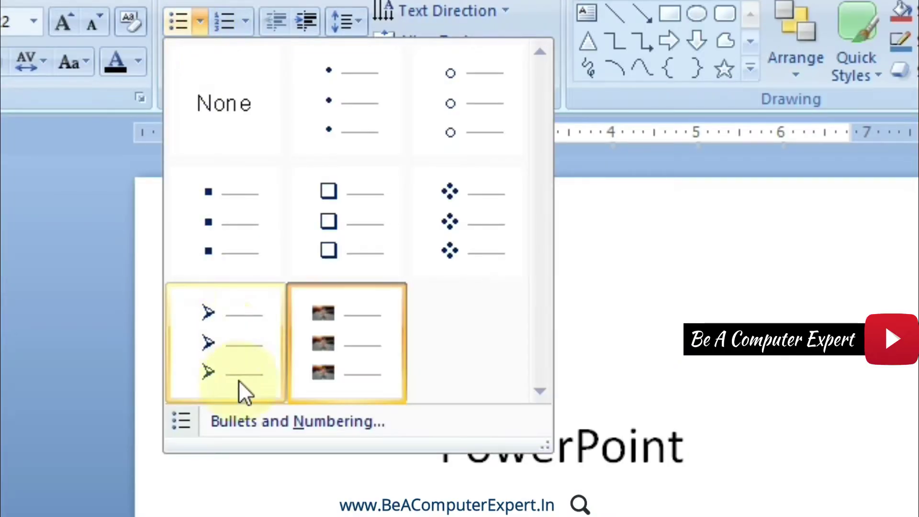
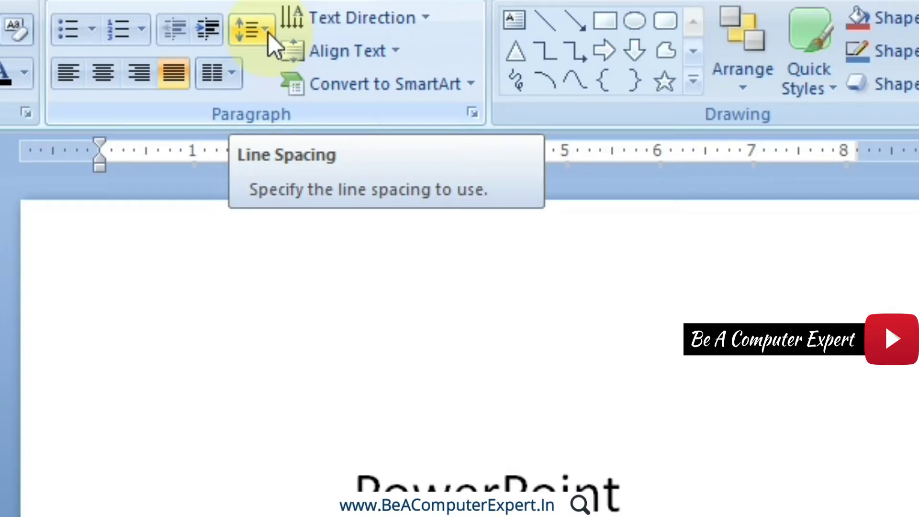
Set the selected body paragraph's line spacing to 2.0 and select its first line up to "jd"
click(268, 32)
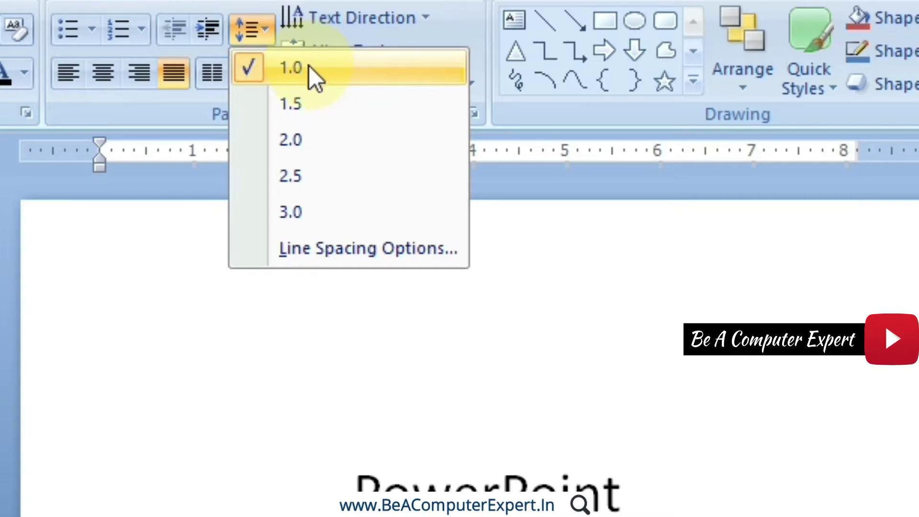
click(312, 149)
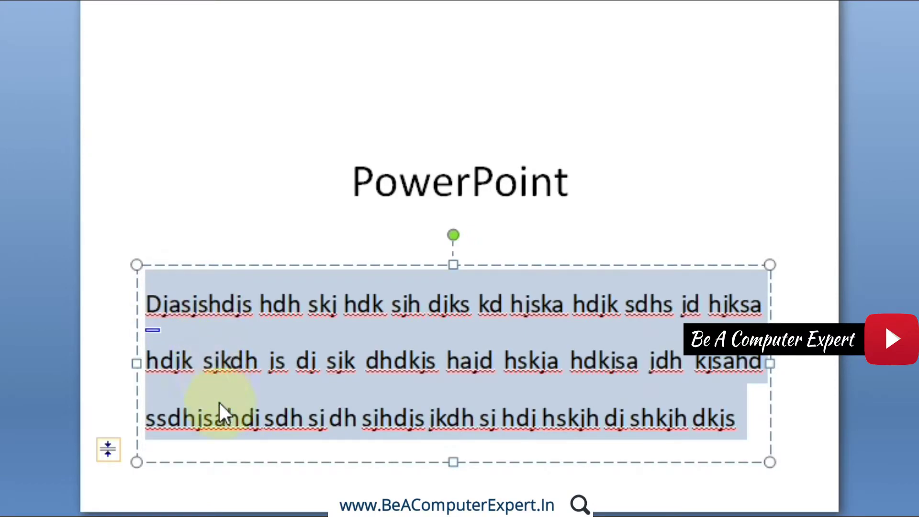
click(156, 298)
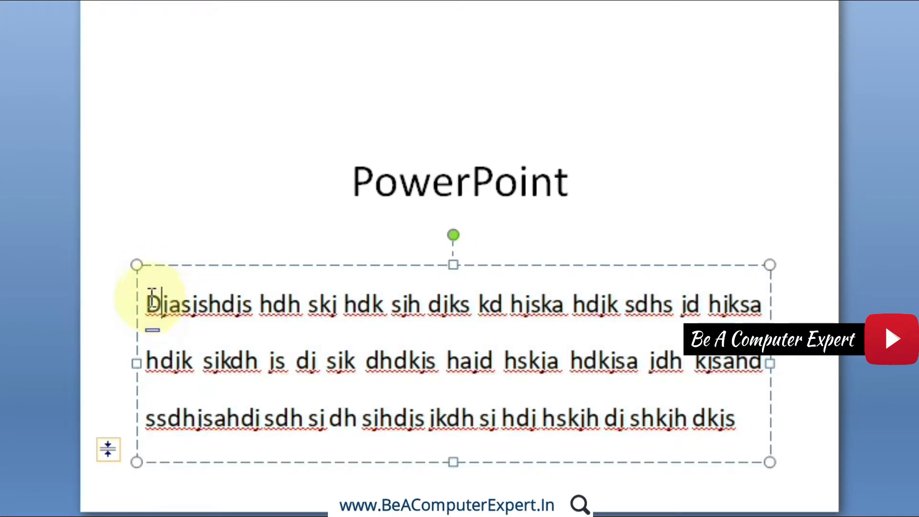
drag(147, 299, 427, 311)
drag(497, 380, 513, 277)
drag(602, 282, 690, 271)
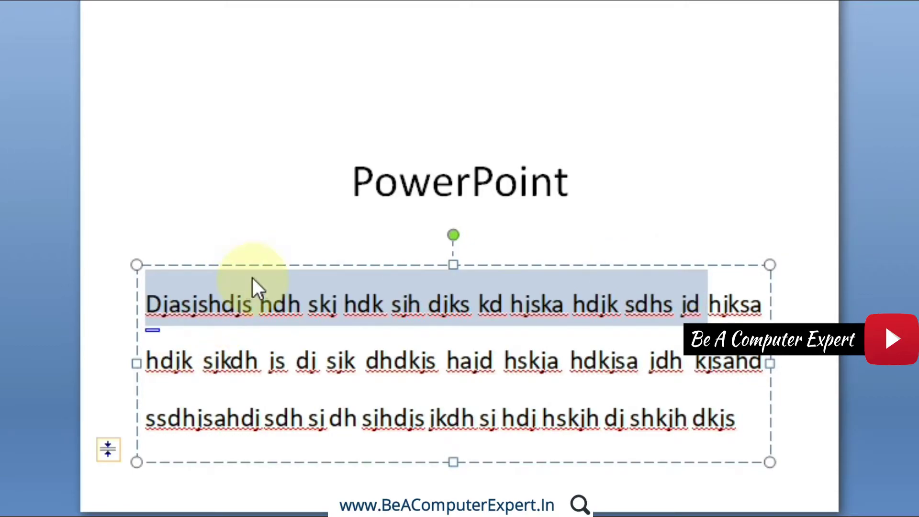
Select all the text in the body placeholder and set its line spacing to 1.0
click(636, 318)
click(741, 419)
key(ctrl+a)
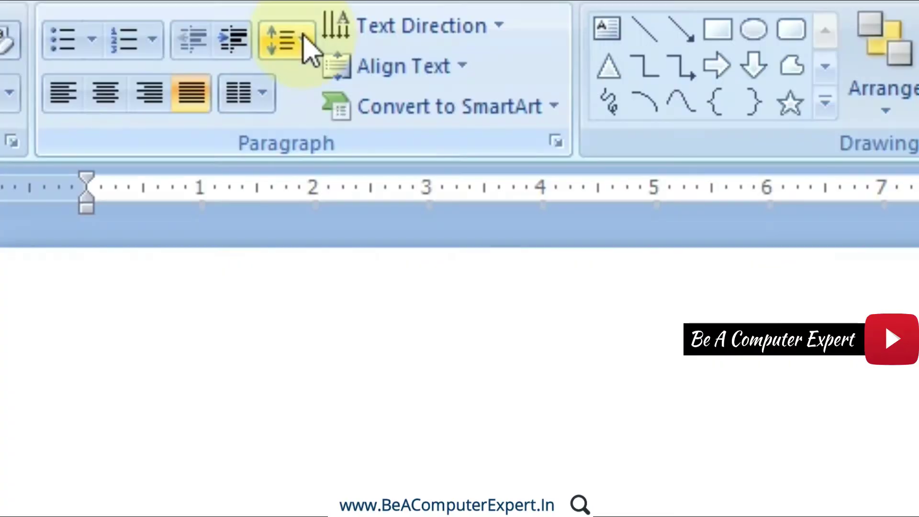
click(308, 45)
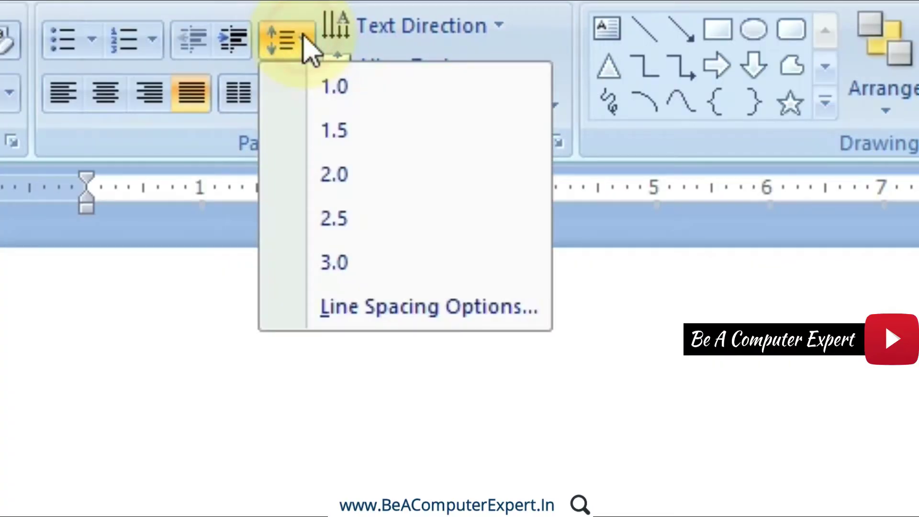
click(331, 93)
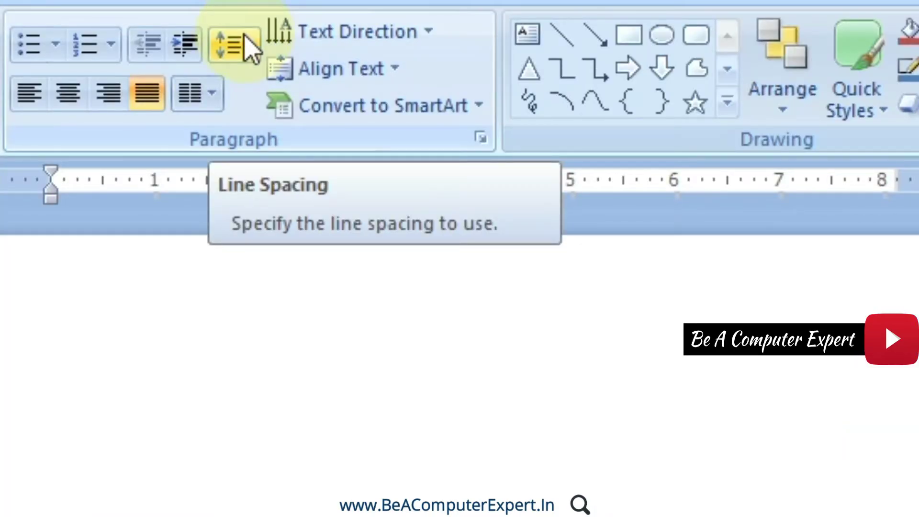
Examine the alignment choices in the Paragraph dialog and keep the body text Justified
click(245, 37)
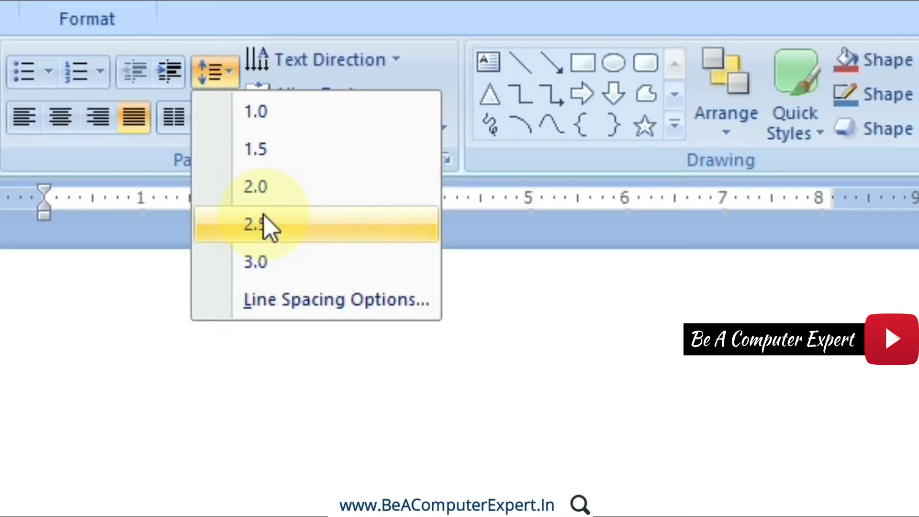
click(279, 303)
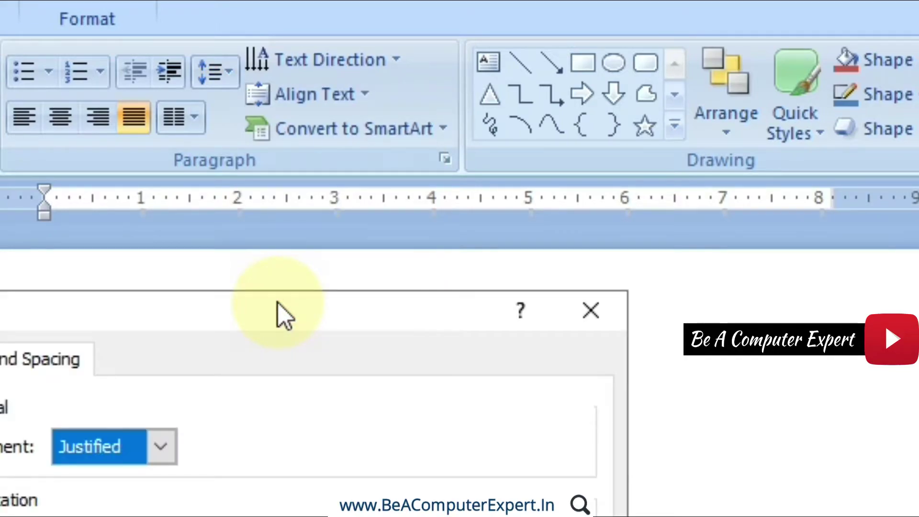
drag(240, 315, 468, 148)
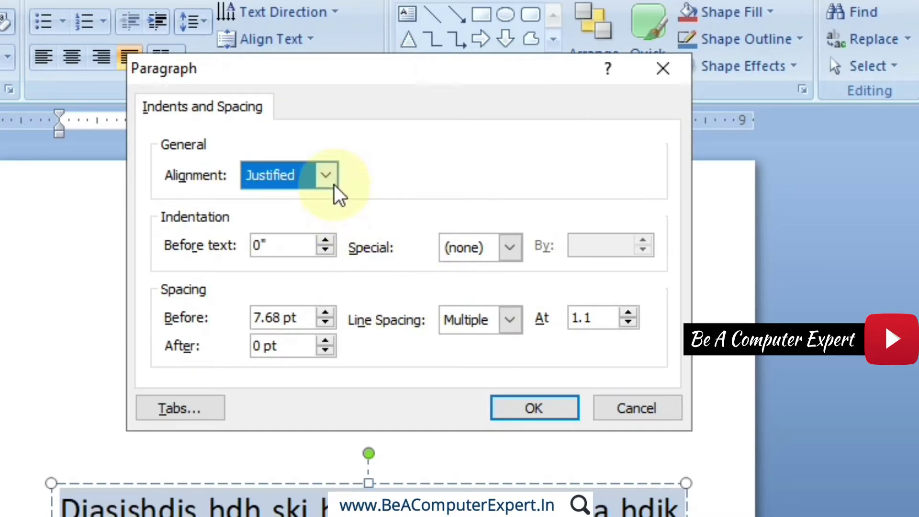
click(331, 183)
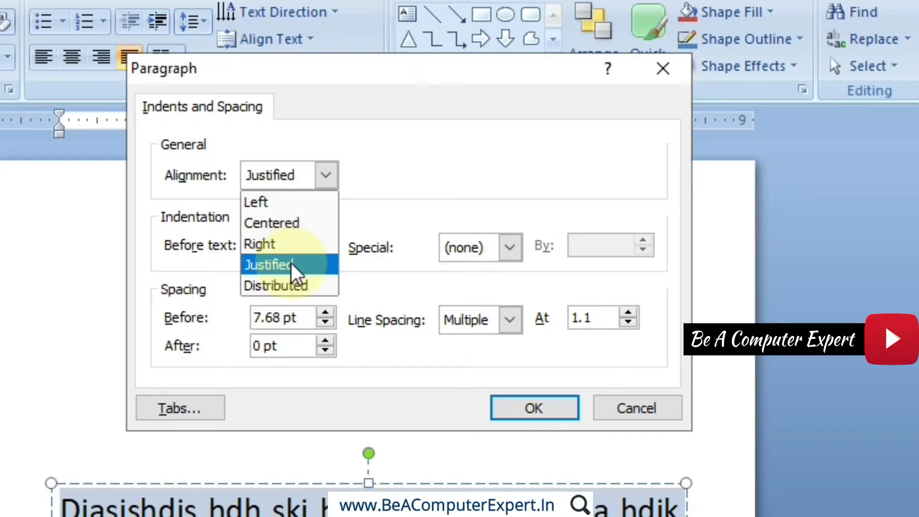
drag(234, 78, 204, 106)
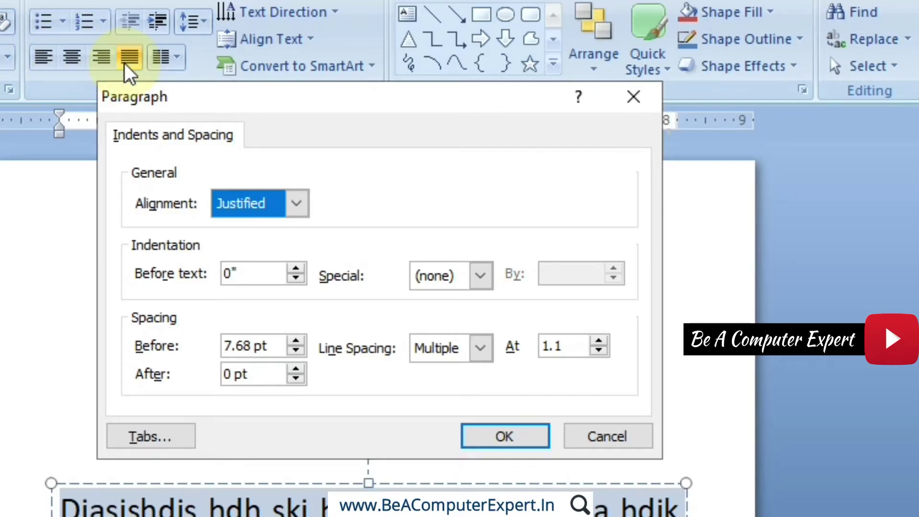
click(297, 204)
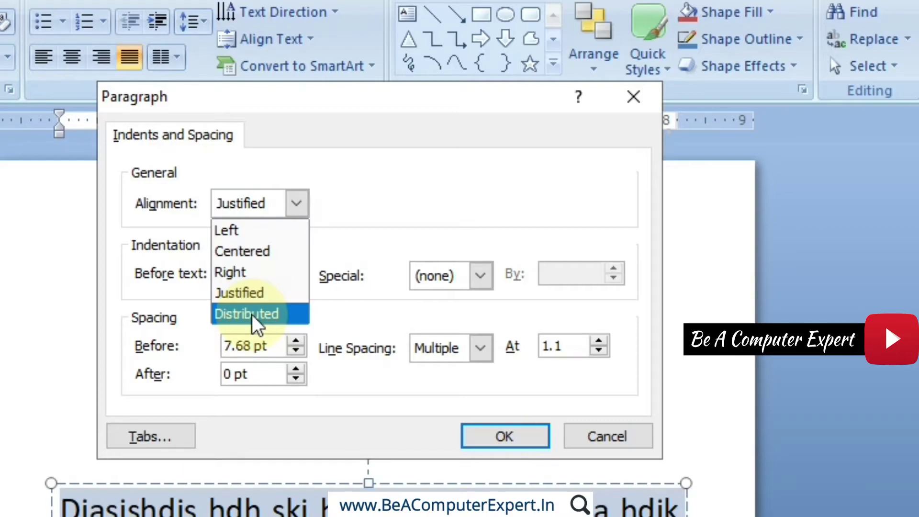
click(246, 297)
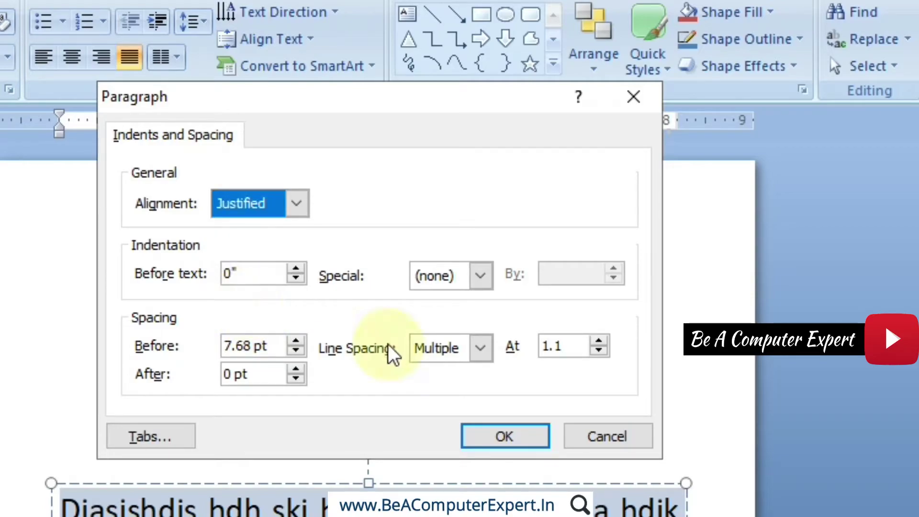
click(501, 438)
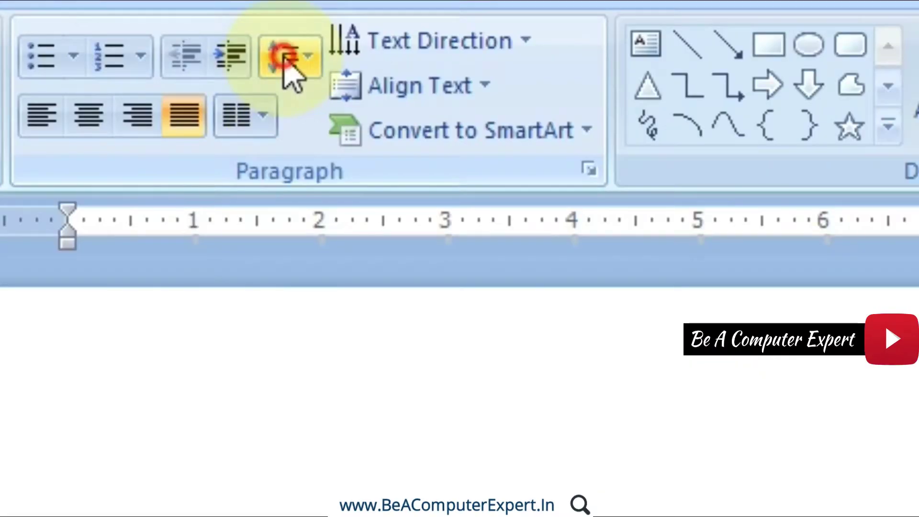
Set the body paragraph's alignment to Distributed through the line spacing options
click(288, 60)
click(371, 369)
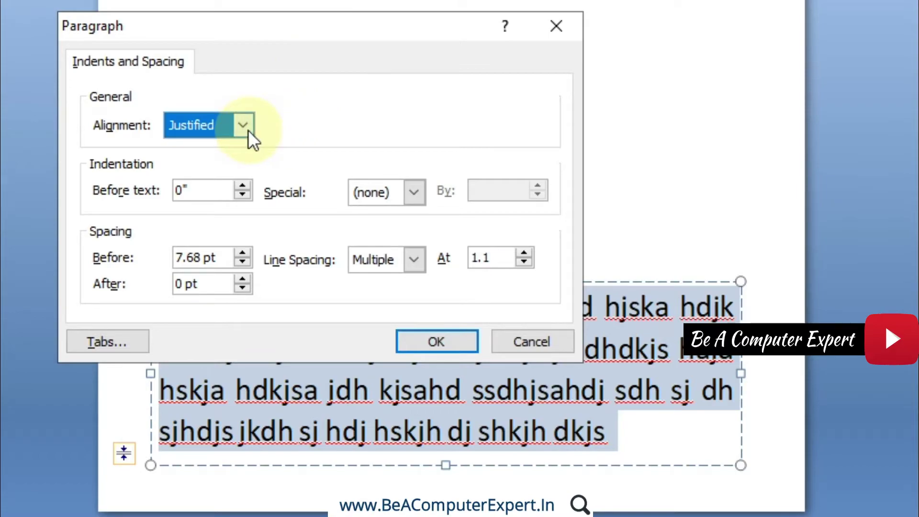
click(248, 130)
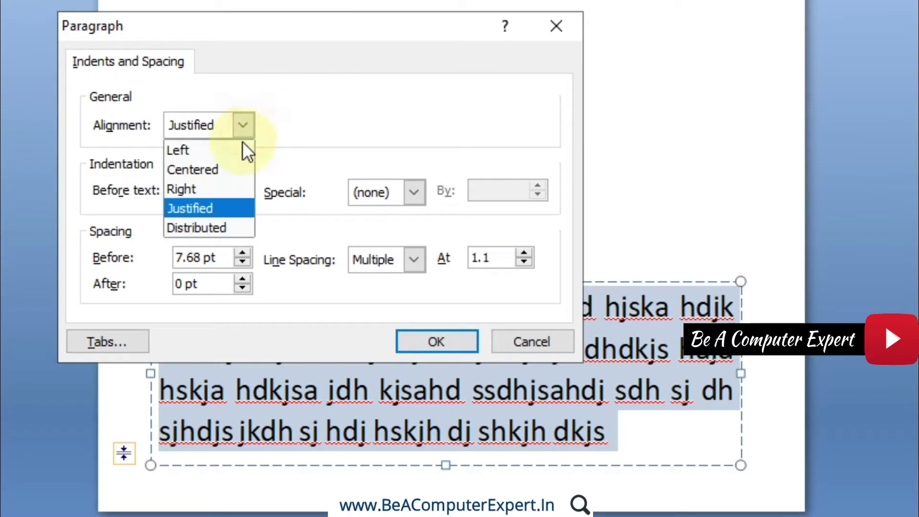
click(218, 226)
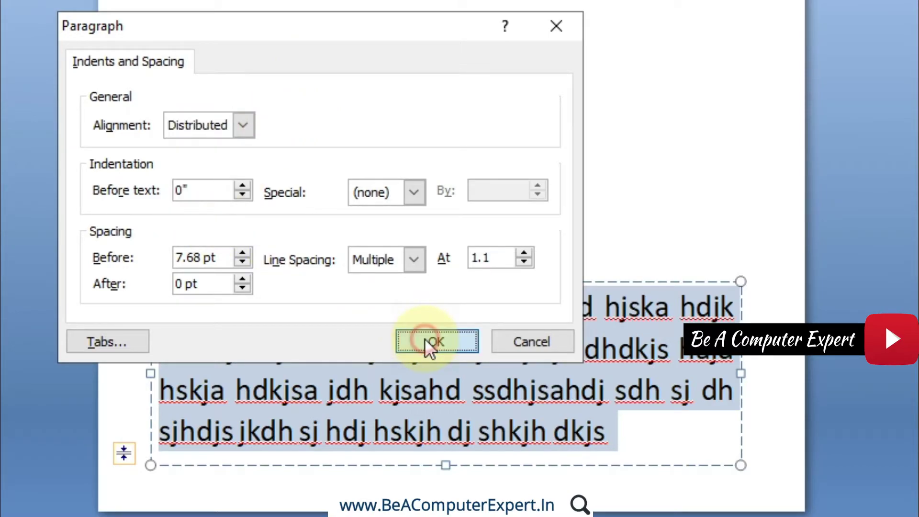
click(423, 341)
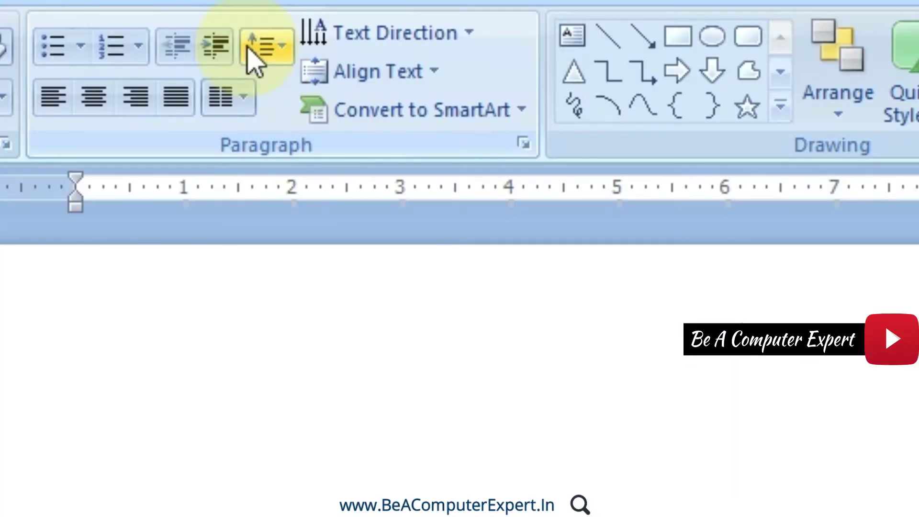
Review the paragraph's alignment choices and set its indentation before text to 1"
click(268, 47)
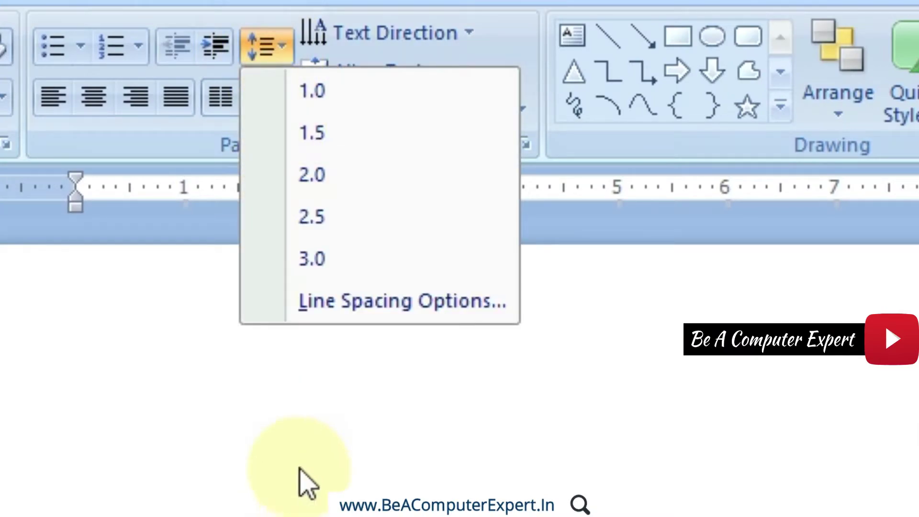
click(335, 307)
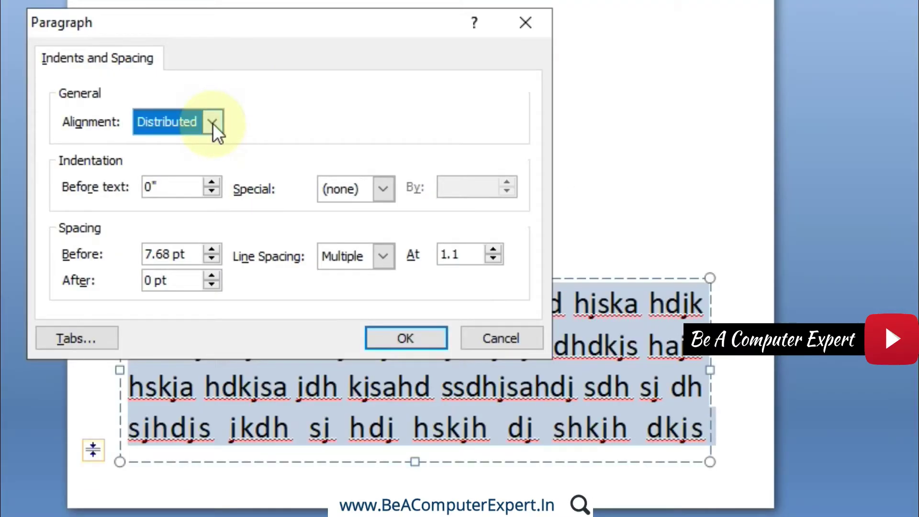
click(212, 122)
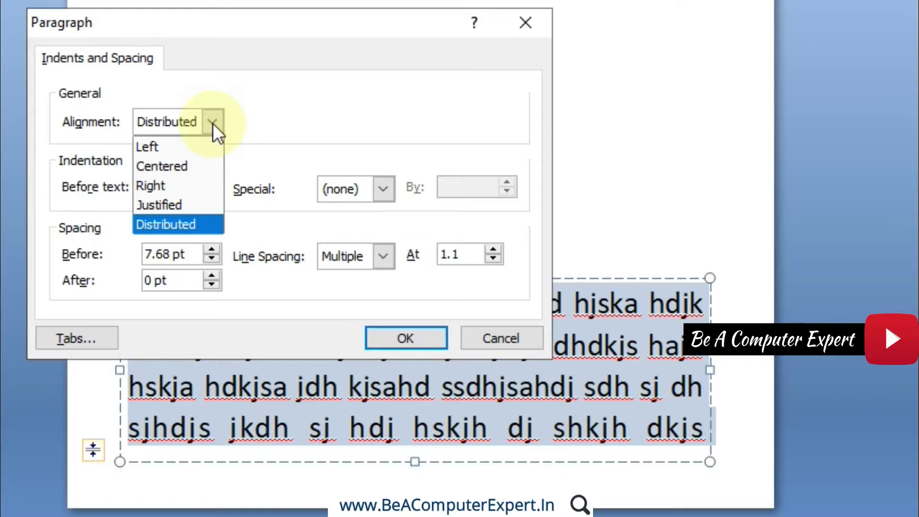
click(213, 123)
click(212, 123)
click(213, 123)
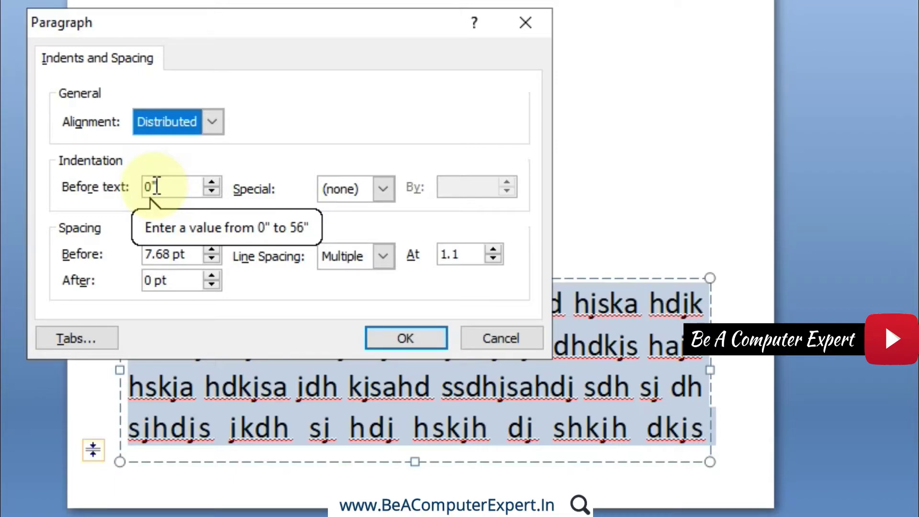
click(209, 182)
click(209, 182)
click(210, 182)
click(209, 182)
click(209, 182)
click(210, 182)
click(209, 182)
click(210, 182)
click(210, 182)
click(209, 181)
click(209, 182)
click(213, 194)
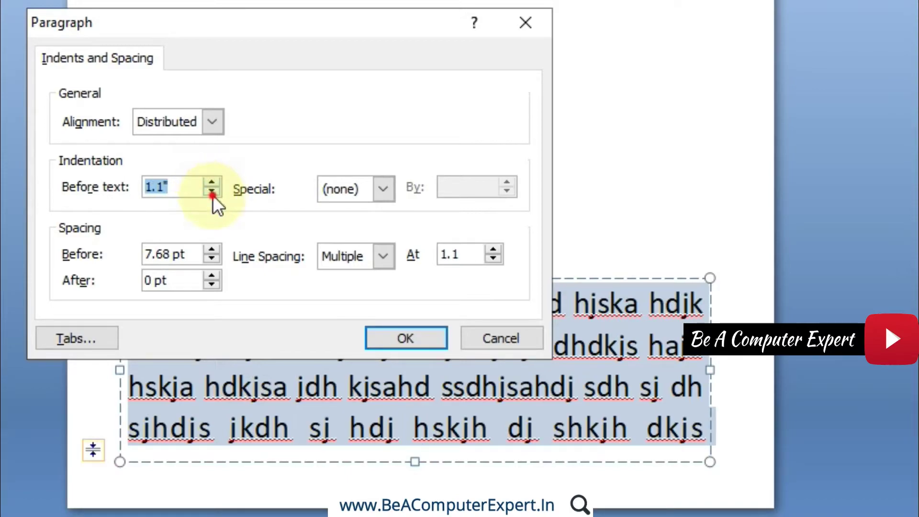
click(405, 338)
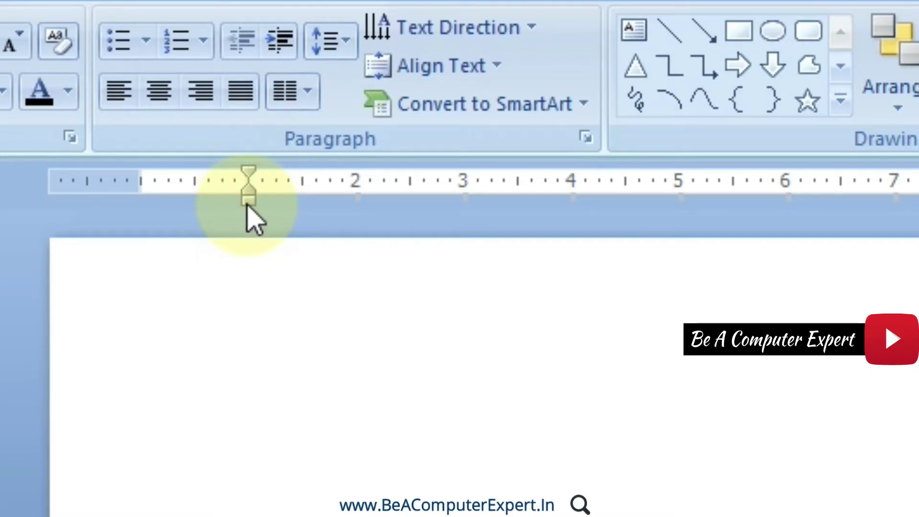
Move the paragraph's indent markers on the ruler out to about 1.8" and back to 0"
drag(247, 206, 337, 212)
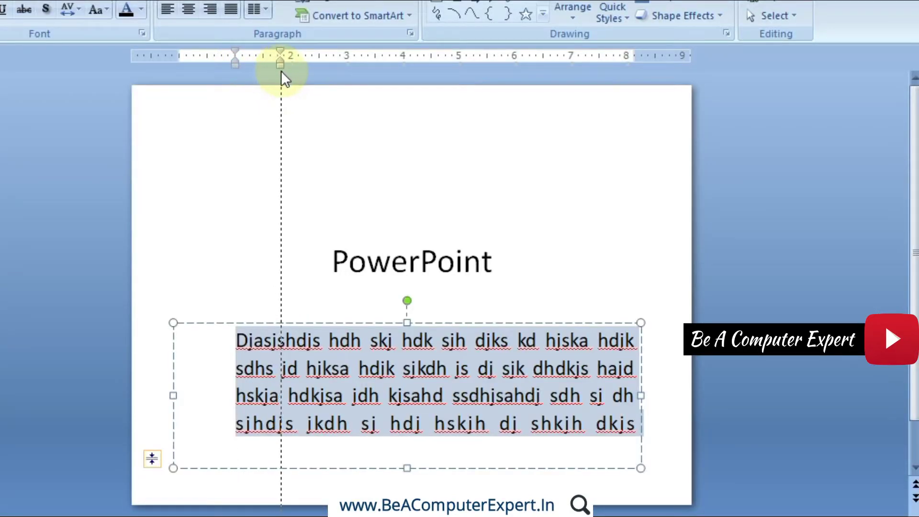
drag(289, 71, 177, 56)
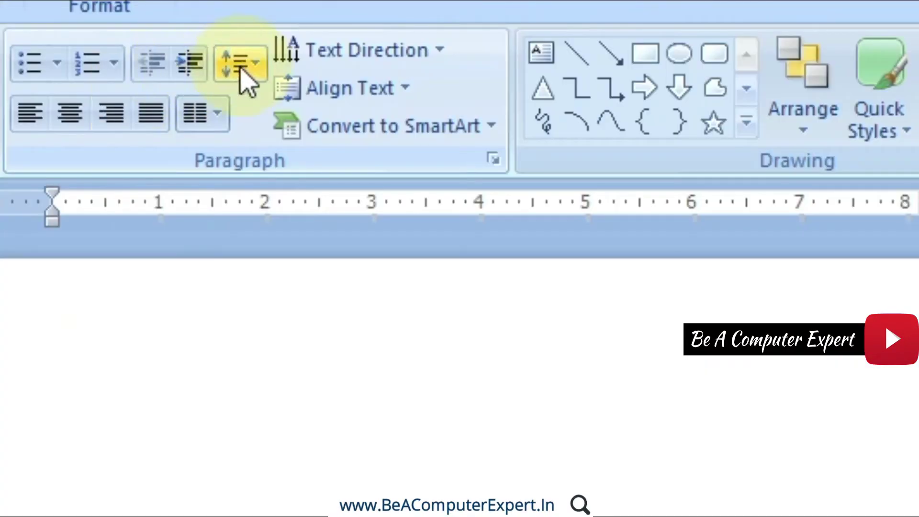
Give the body paragraph a special First line indent of 1", and return the first-line marker to 0" on the ruler
click(241, 67)
click(297, 322)
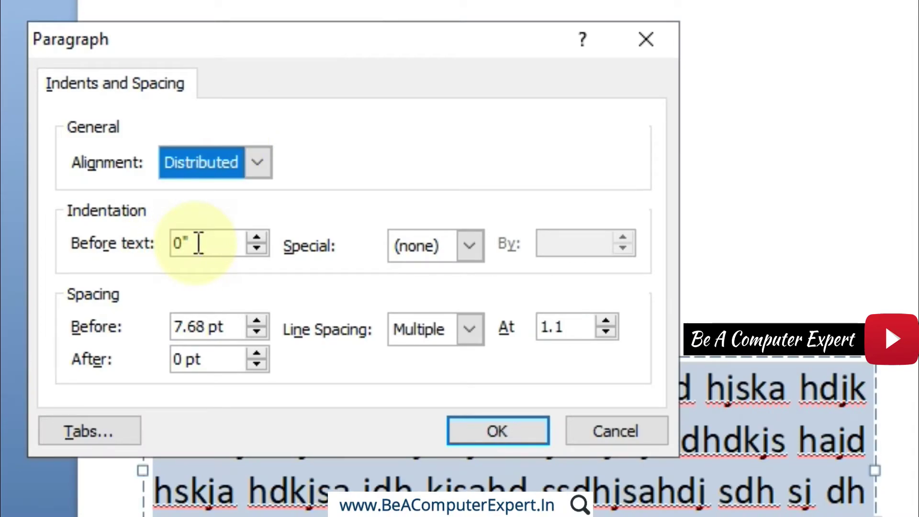
click(199, 241)
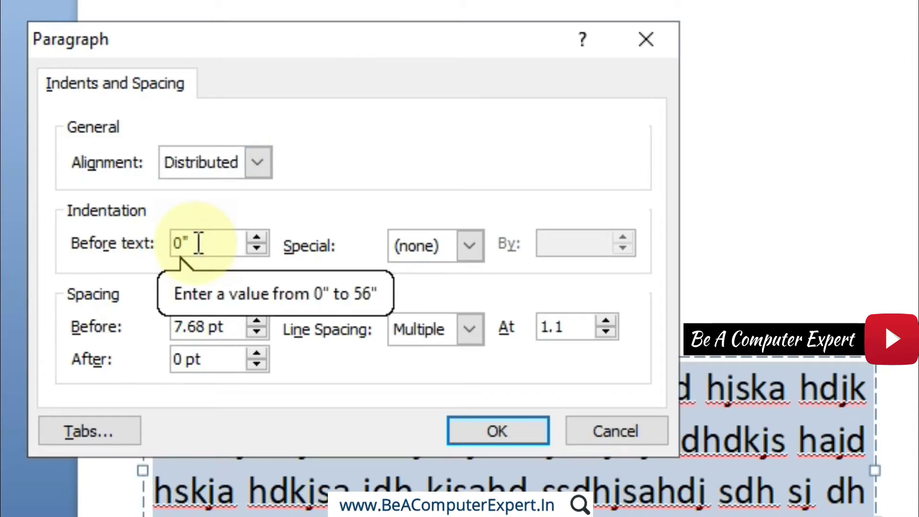
click(470, 247)
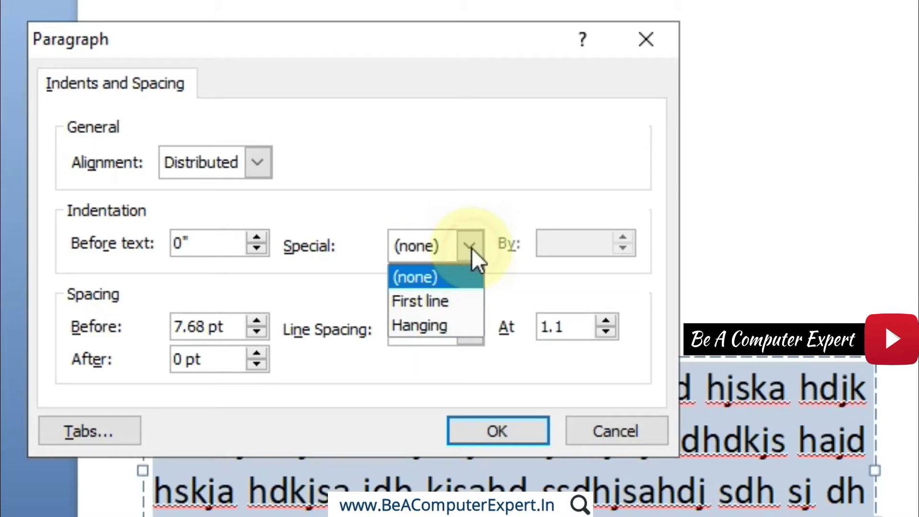
click(436, 301)
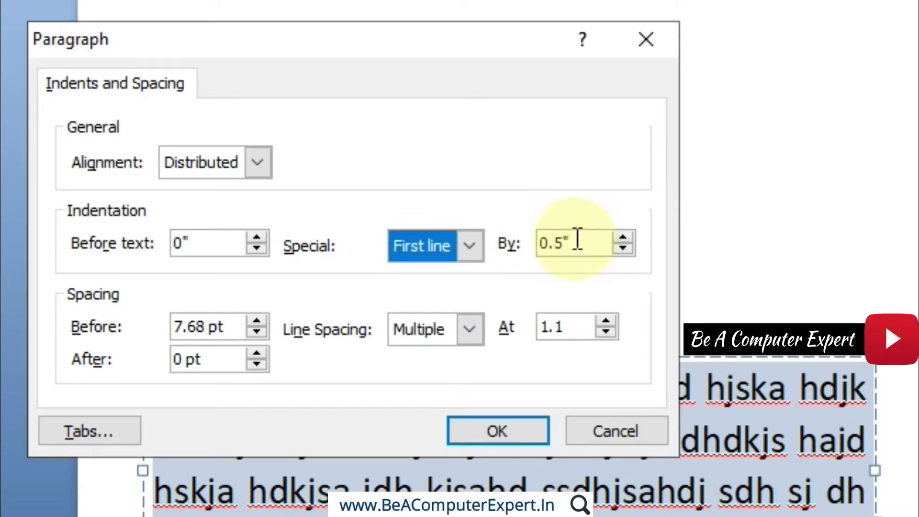
drag(576, 240, 540, 240)
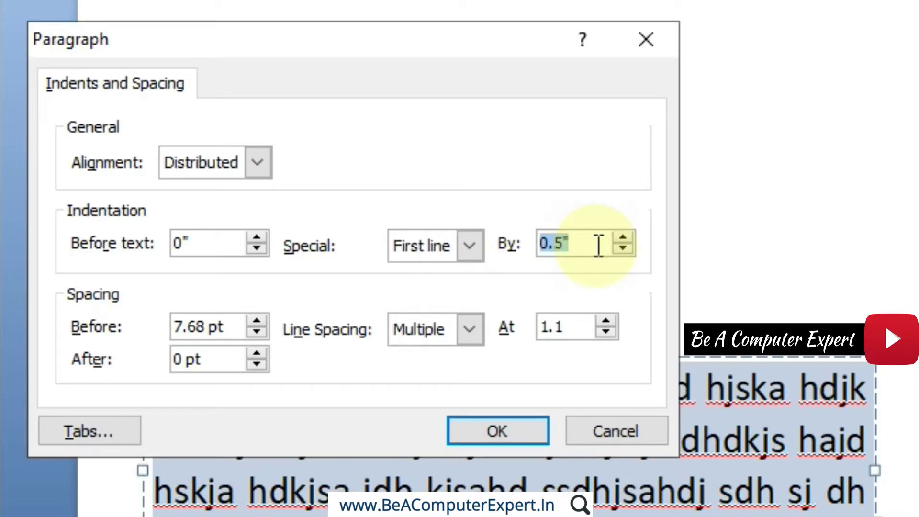
text(1)
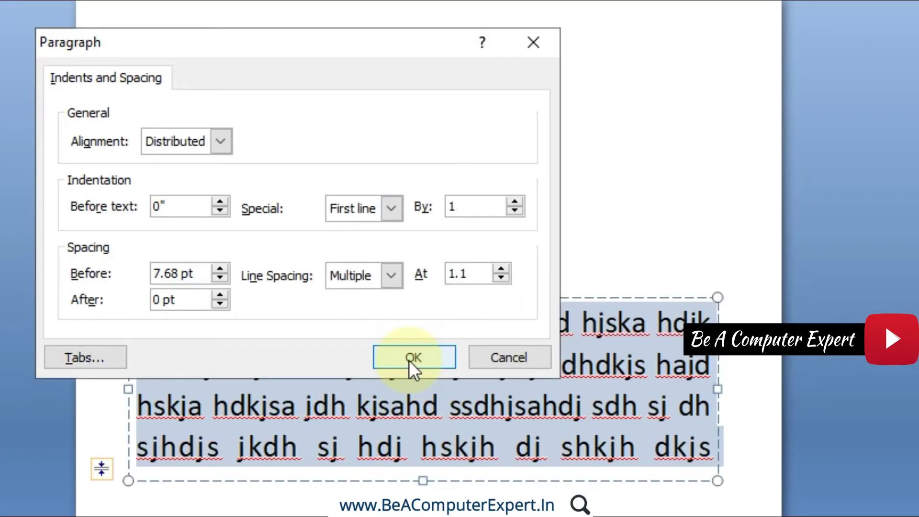
click(414, 357)
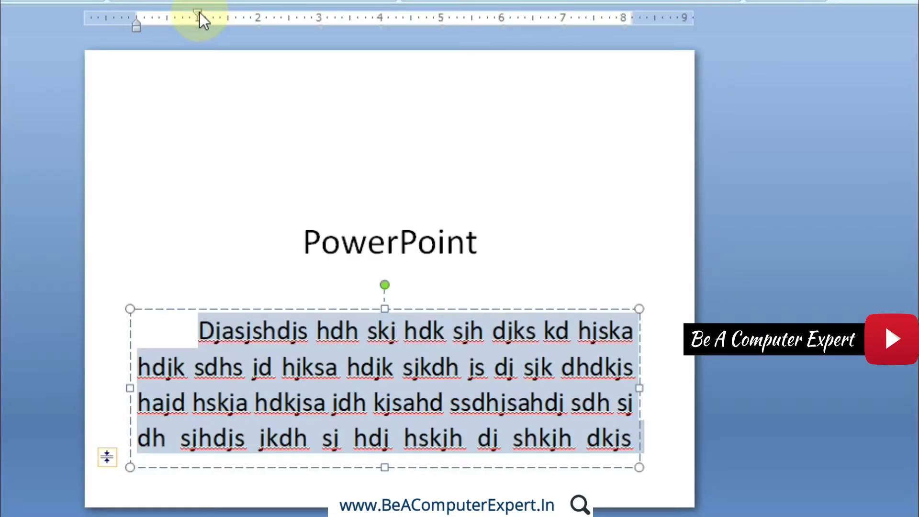
drag(198, 11, 134, 13)
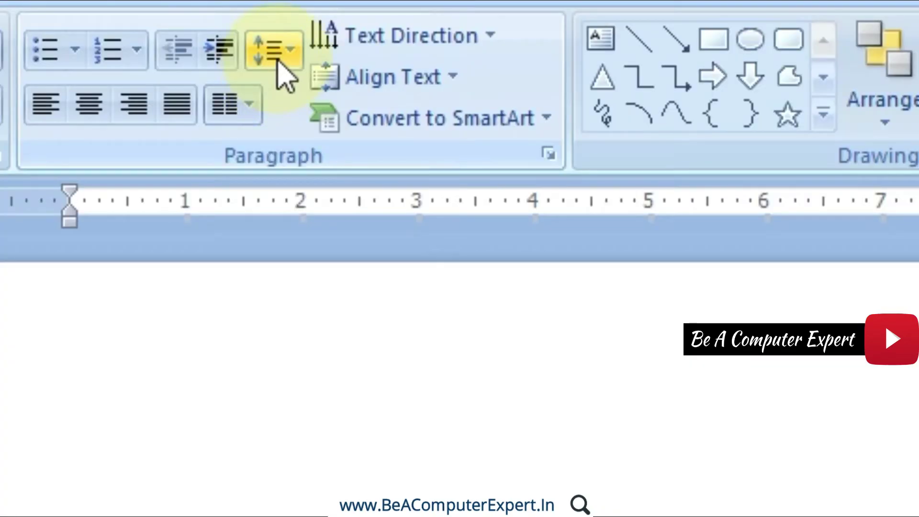
Apply a special Hanging indent of 0.5" to the body paragraph
click(274, 53)
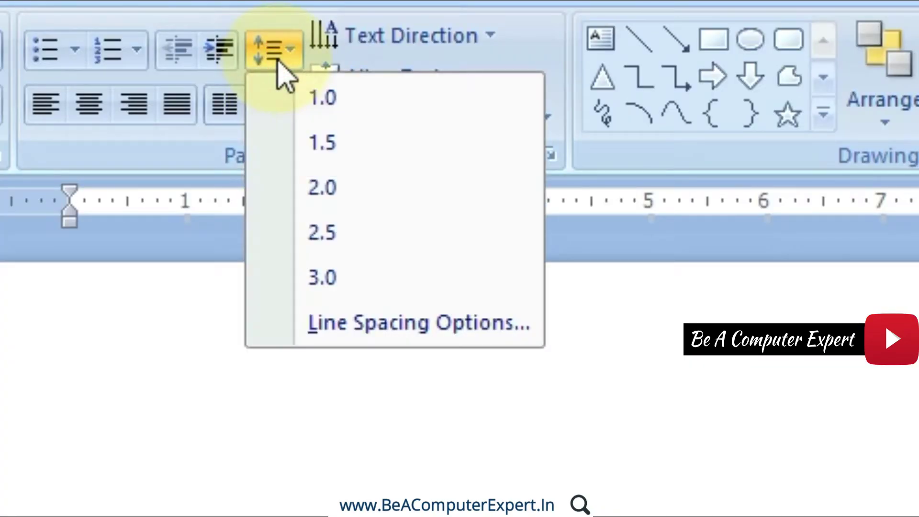
click(324, 327)
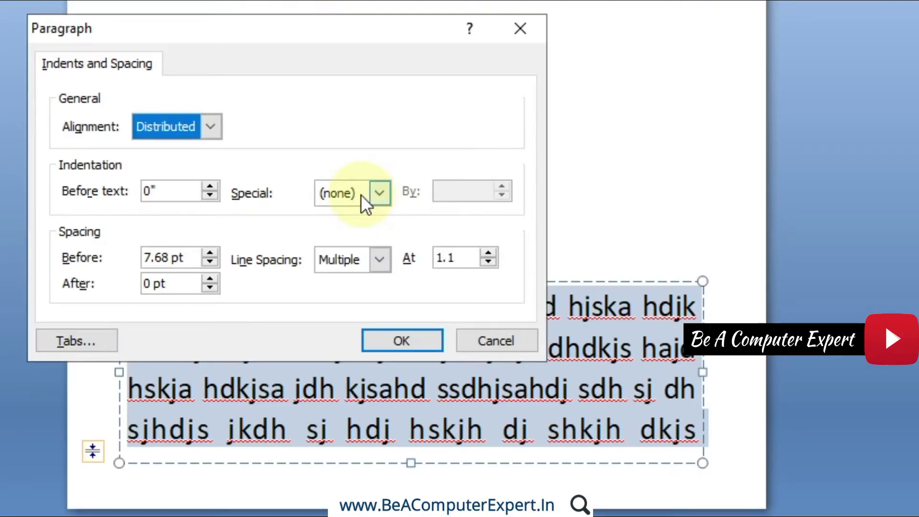
click(379, 194)
click(359, 250)
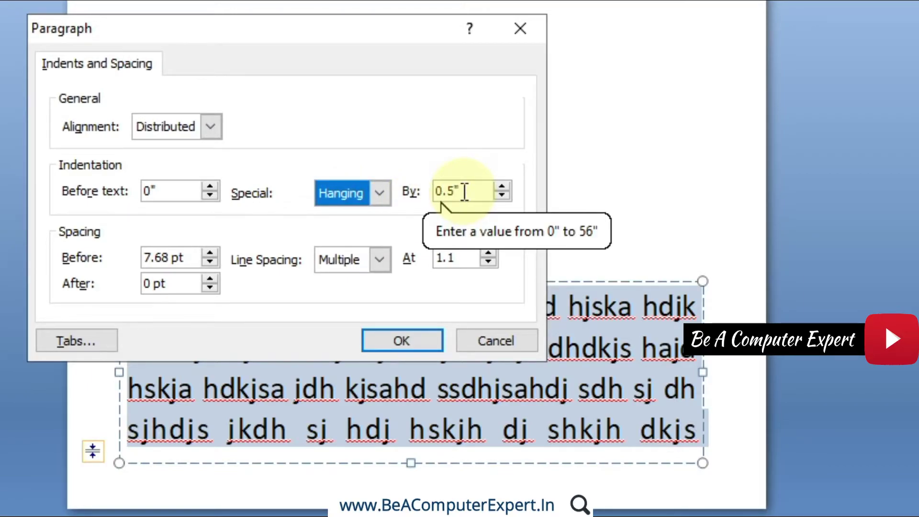
click(400, 340)
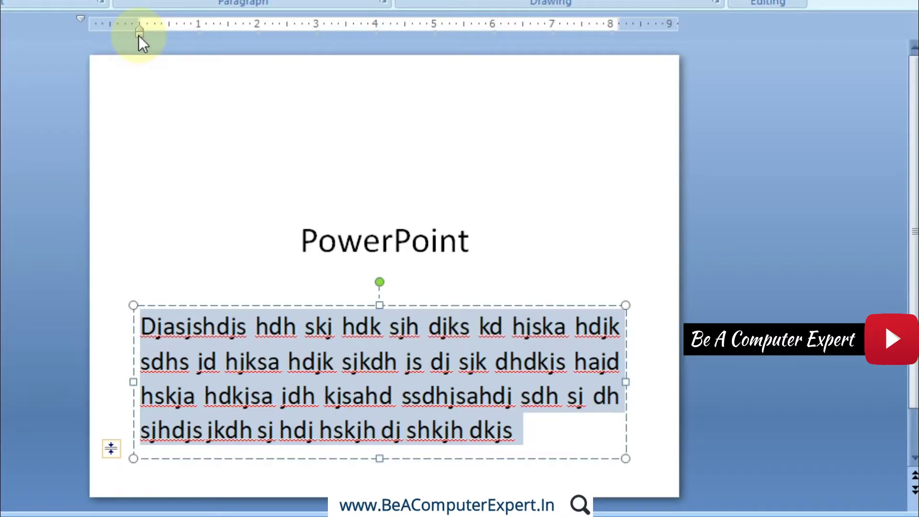
Move the body paragraph's hanging indent marker on the ruler to 1", out to about 2", and back to about 0.94"
drag(139, 35, 191, 39)
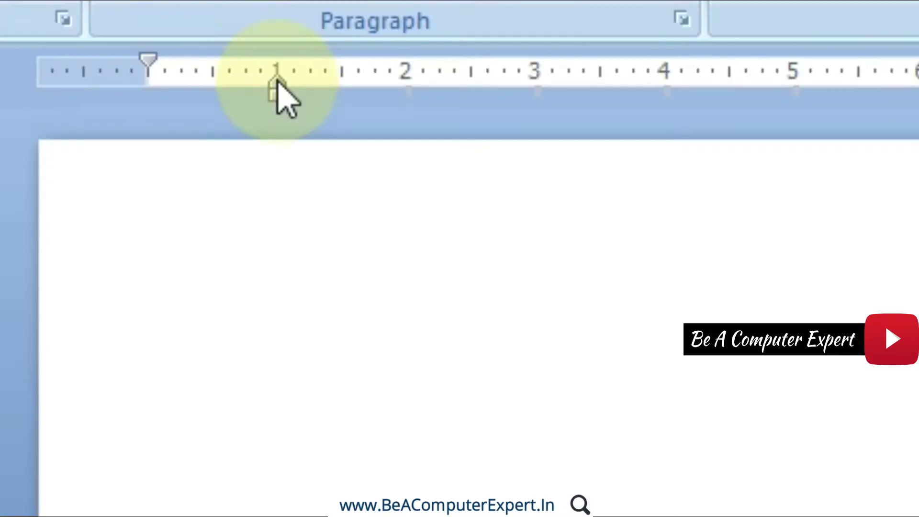
drag(198, 28, 246, 26)
drag(381, 77, 398, 77)
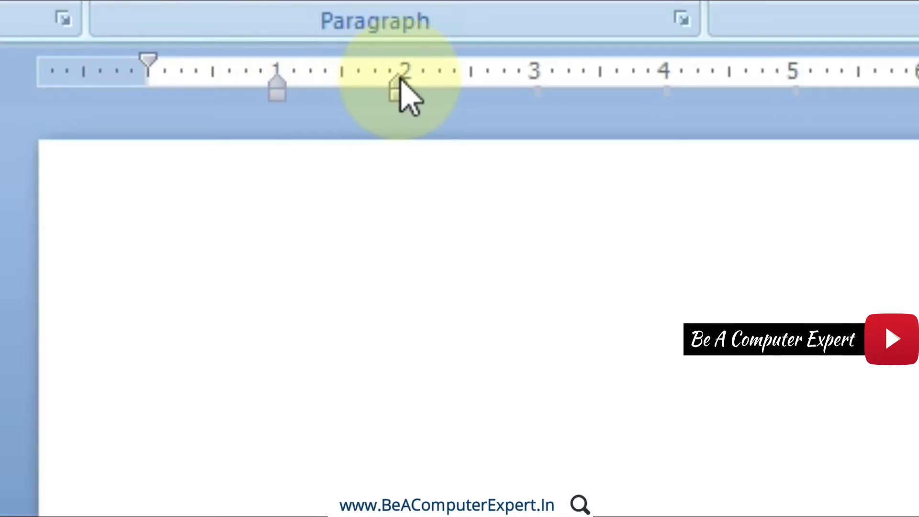
drag(253, 29, 196, 32)
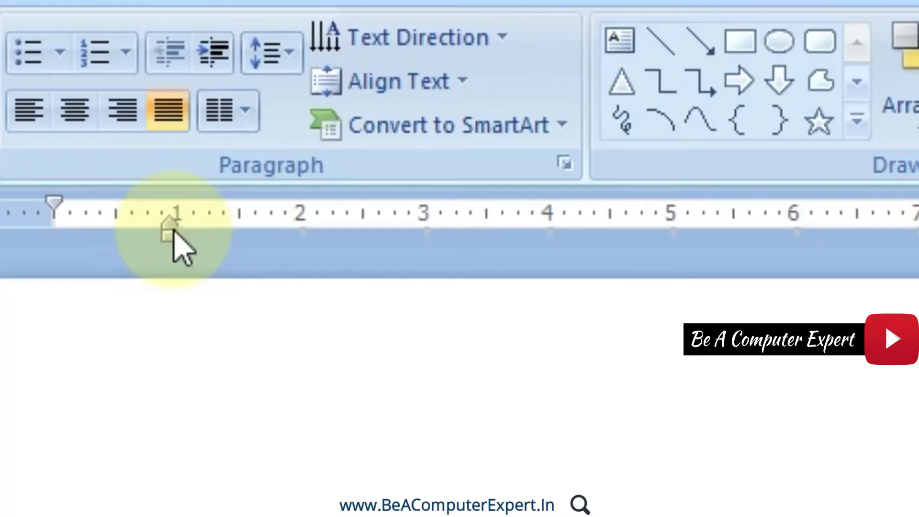
Set the paragraph's special Hanging indent to 0.5", and move its hanging indent marker on the ruler so the first line starts at 0"
click(273, 53)
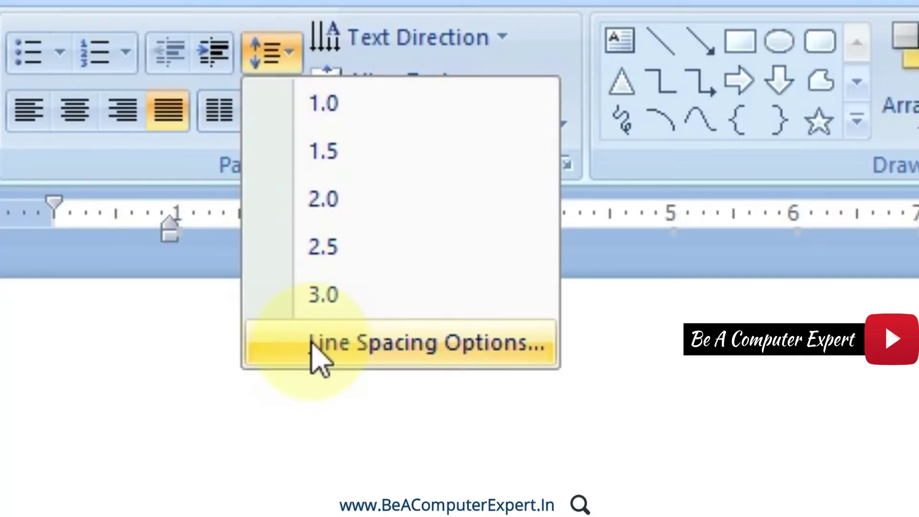
click(314, 344)
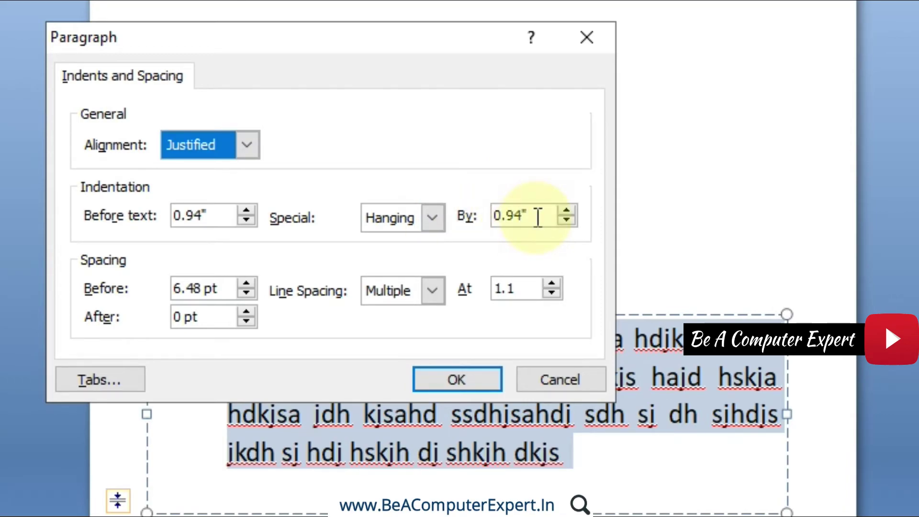
drag(538, 213, 431, 218)
text(0.)
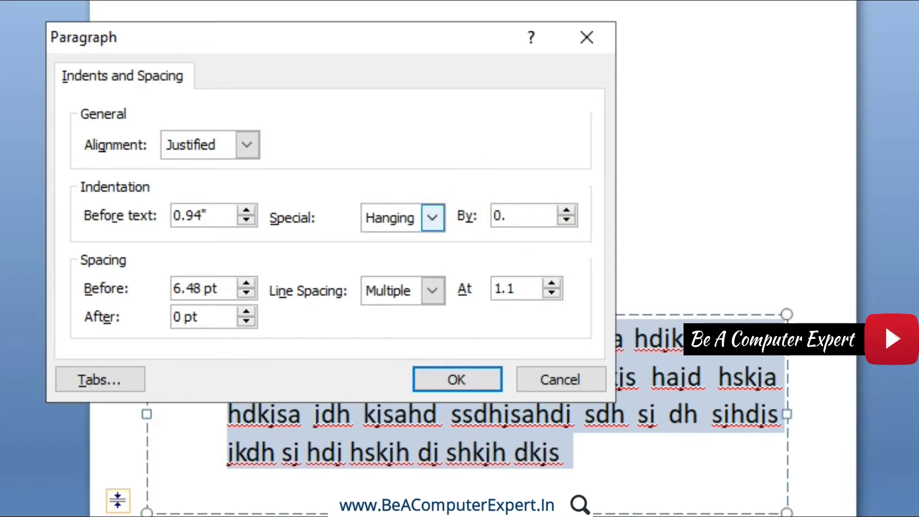
text(5)
click(455, 377)
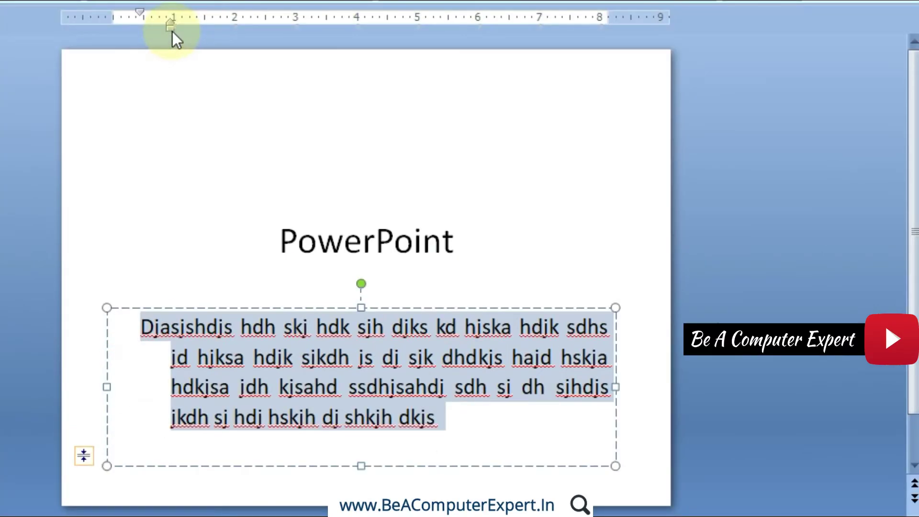
drag(172, 31, 142, 36)
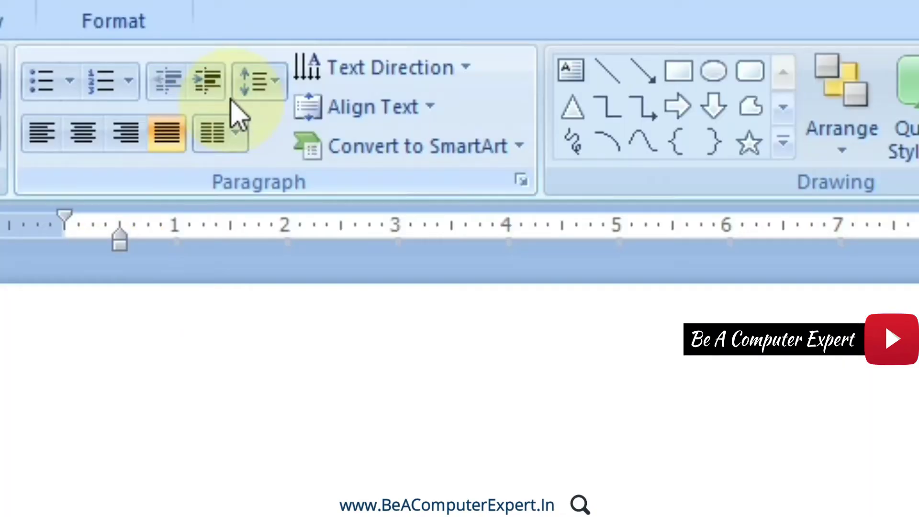
Review the body paragraph's spacing before and after in its paragraph settings, and leave them without changes
click(254, 87)
click(316, 334)
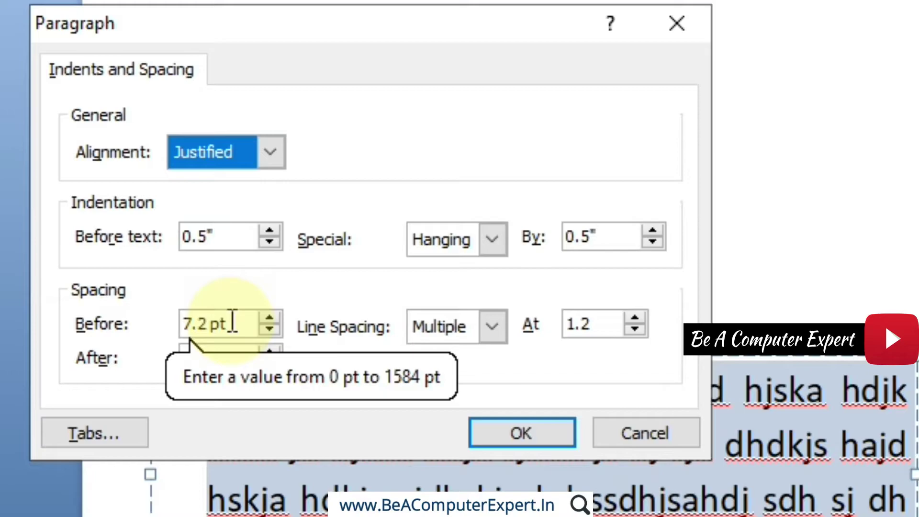
click(627, 433)
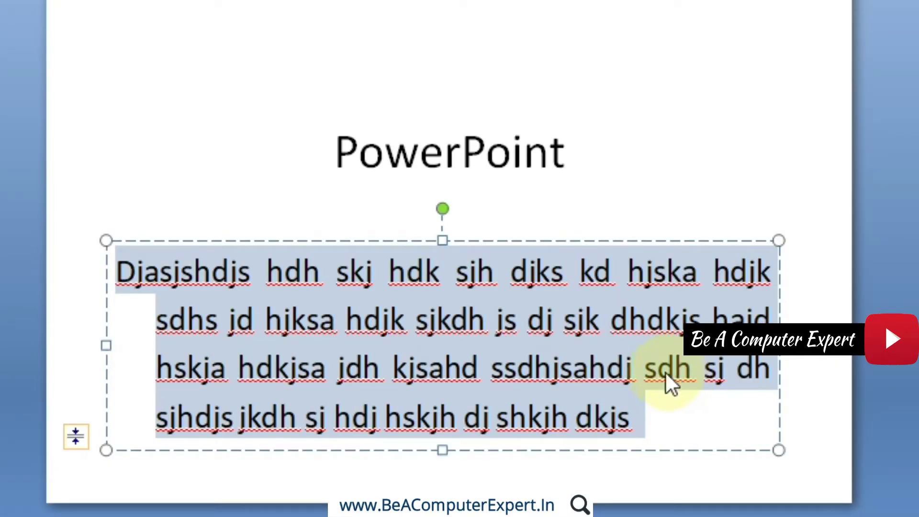
Add a second paragraph of filler text, starting with "Sdjsdjks hkdhkjs dkjhksa", below the first body paragraph
click(640, 416)
key(Return)
text(Sdjsdjks hkdhkjs dkjh     ksa d ks hd saj)
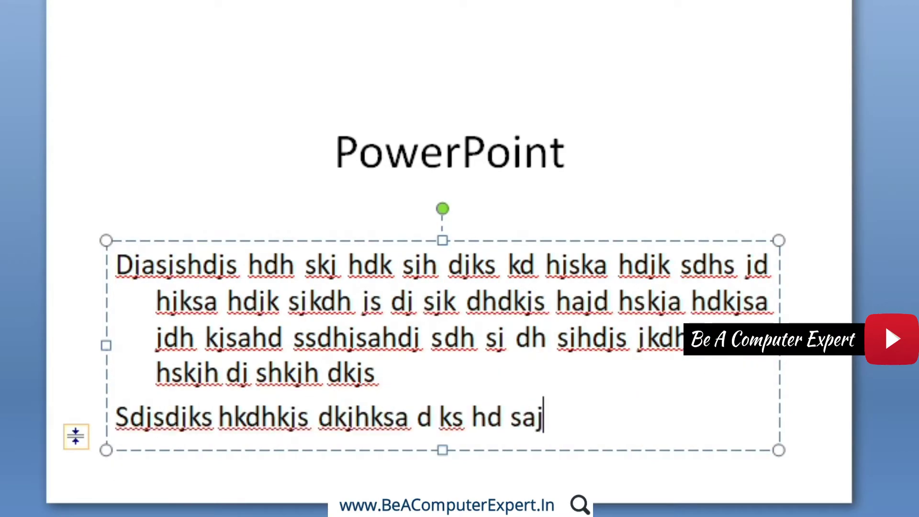
text( djk hkasj djk hskja dkjh jks dkj hsjk dkj shjd hkjs dk )
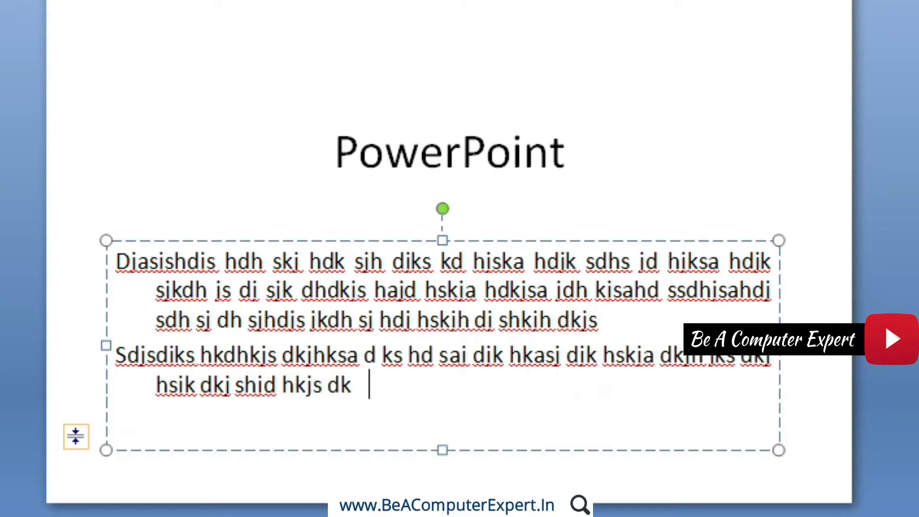
text(hjska djk hjks dhkj hskj hdkj skd hjks kdh jks hdkjh skj hd)
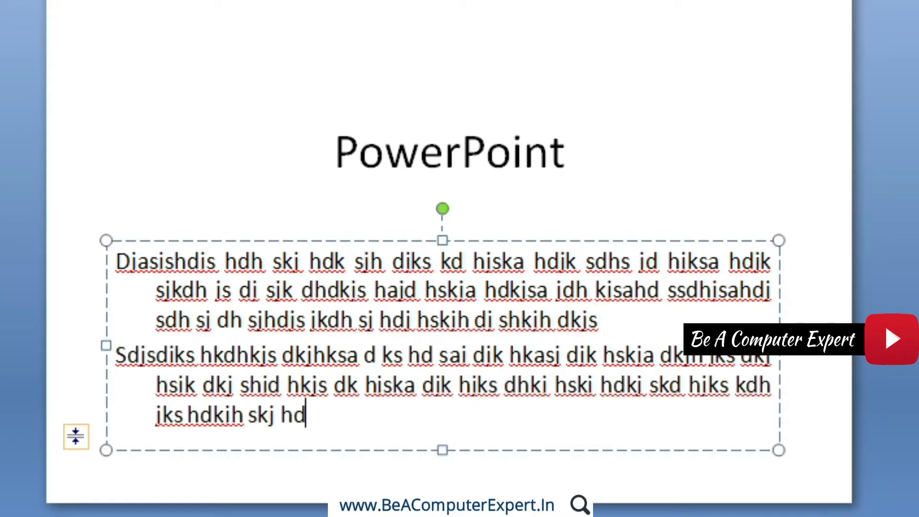
text(kj hskjd hjks dkh ksj hd shjdh jsa dh asjhd jsah dih akjsd his ah dsajh d shkjdh)
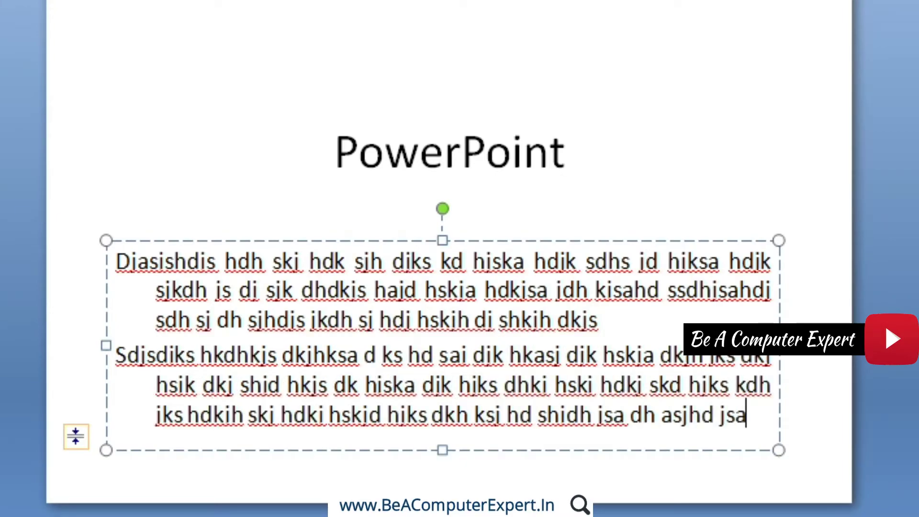
key(BackSpace)
text(is)
Add a third paragraph of filler text, starting with "Sadsh djkh skjd hkjs", below the second one
key(Return)
text(sadsh djkh skjd hkjs khad skja djkh)
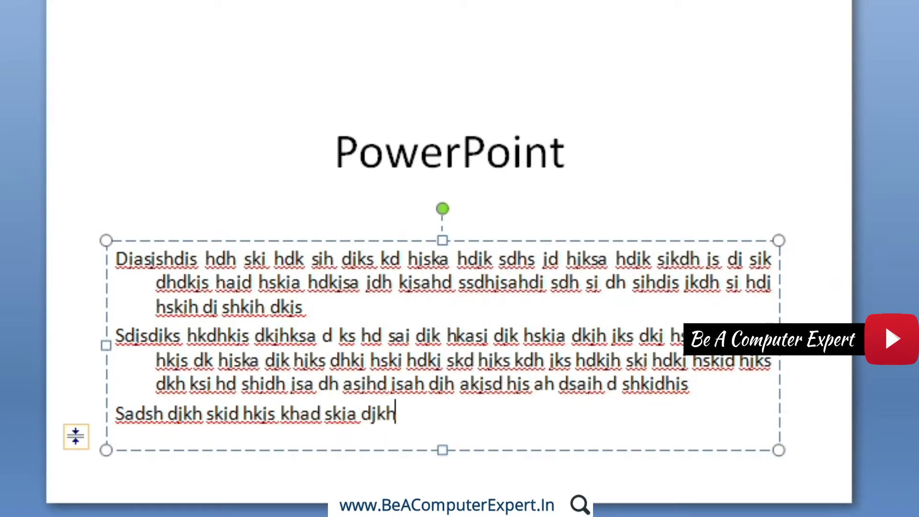
text(sja hd jsahd jsahd jsha dj hsjdh skj hd)
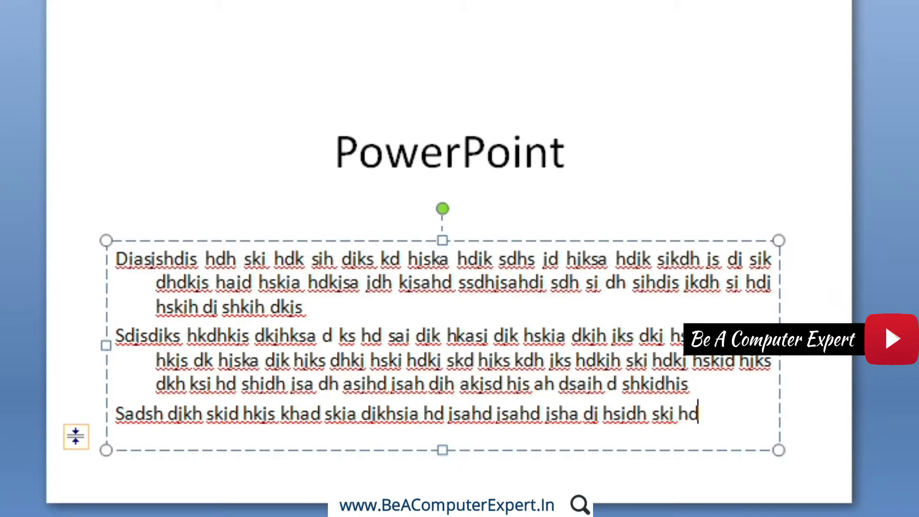
text(j shdjsahdj sakhdjs hadjk hsja hdj shaj dj s)
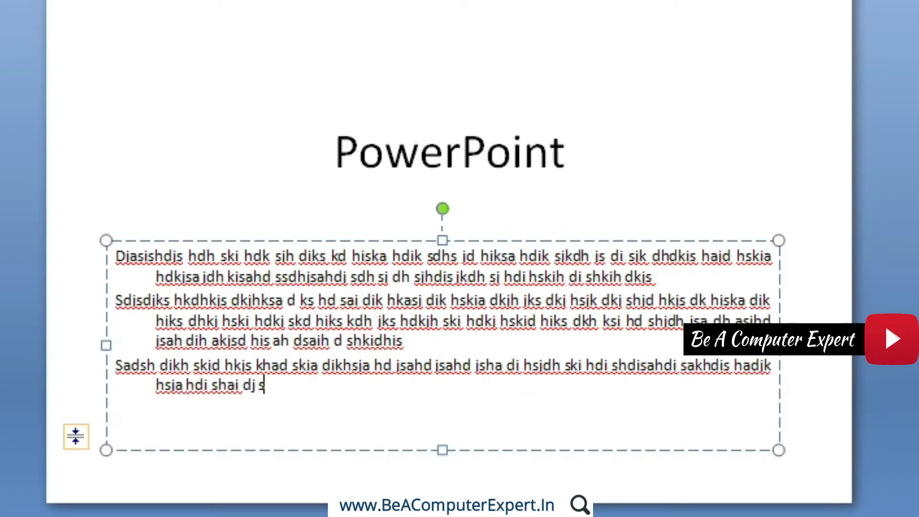
text(ajkd hs ajdh kjshdkj sjak dhjs akd hsja s h)
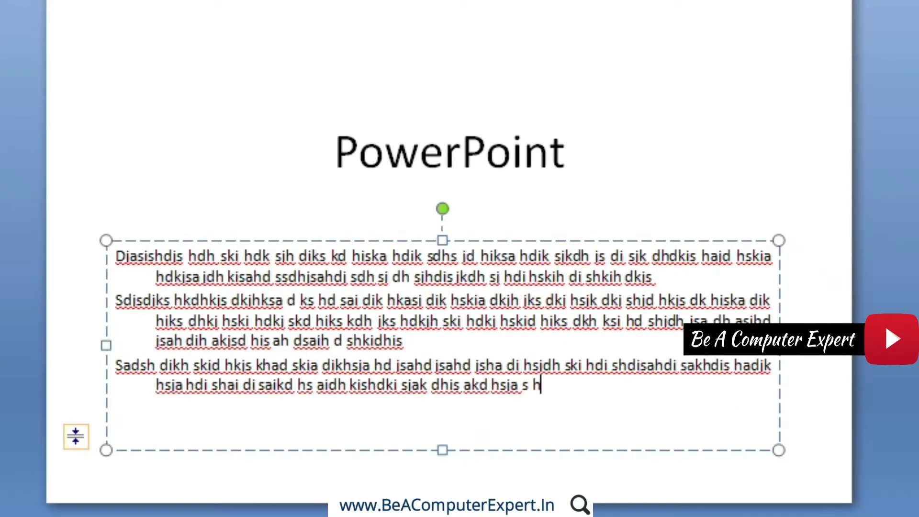
text(jd hsajk had shjd hjs ajdk hs jdh sjdhaj shdj)
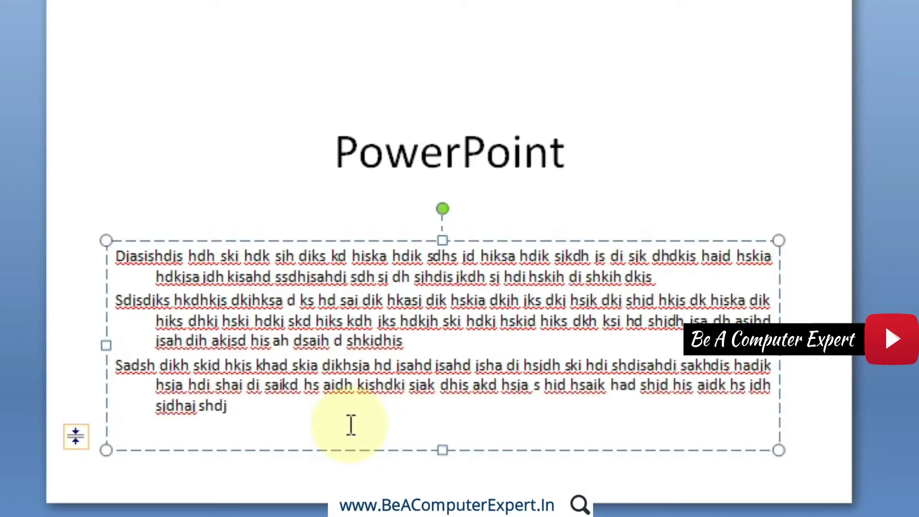
Remove the hanging indent from all three body paragraphs by returning their hanging indent marker on the ruler to 0"
click(247, 410)
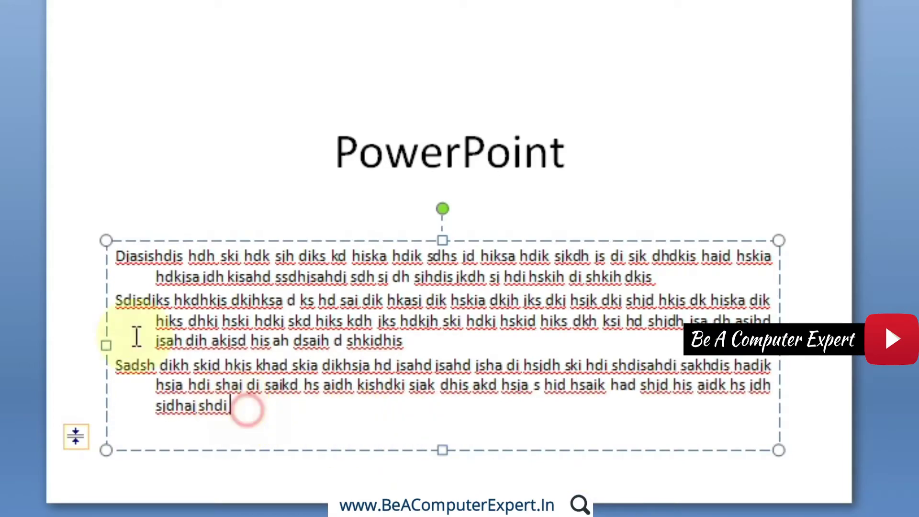
shift+click(114, 260)
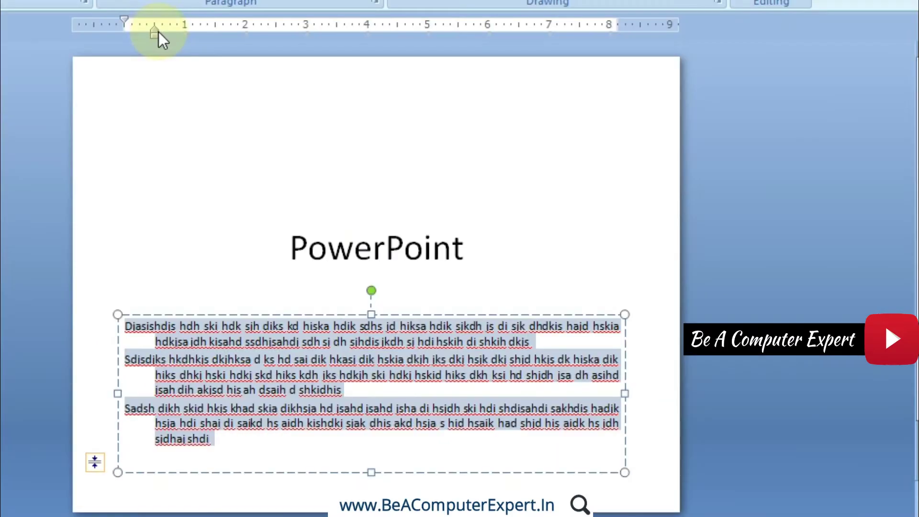
drag(154, 32, 123, 28)
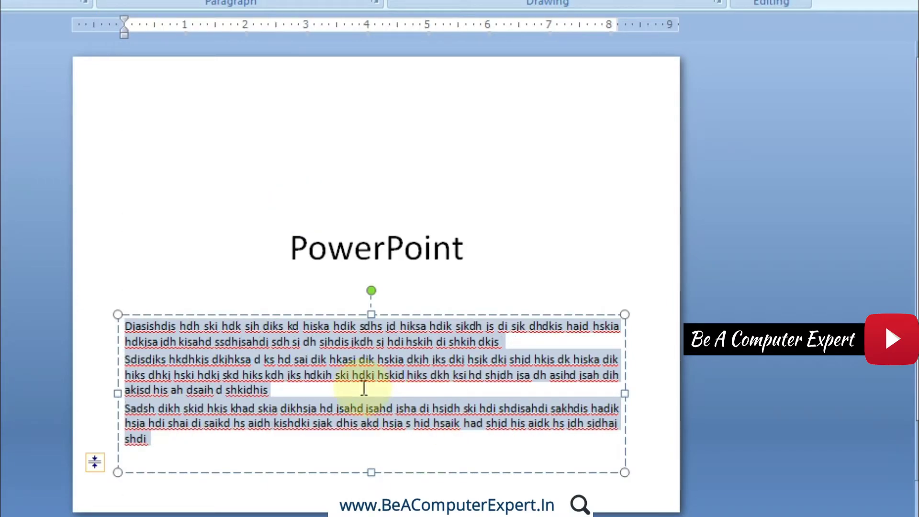
click(521, 348)
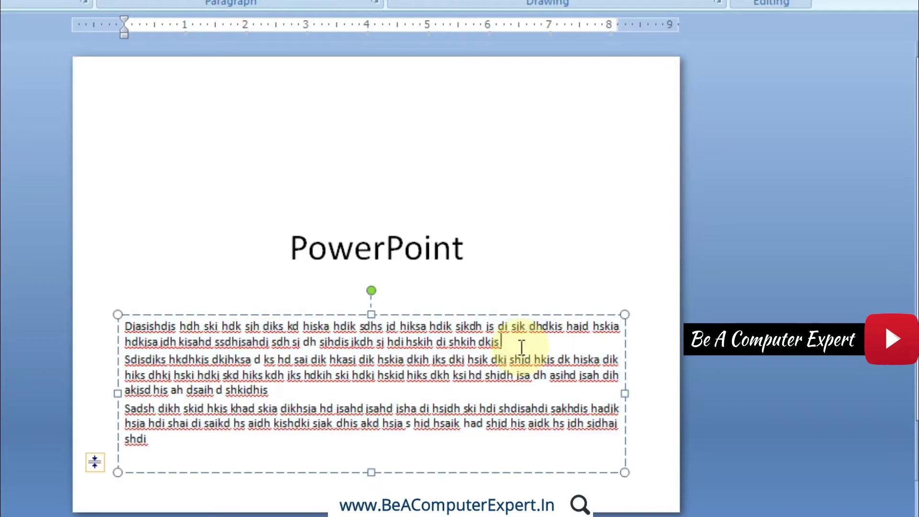
Set the second body paragraph's spacing to 10 pt before and 5 pt after
triple_click(142, 326)
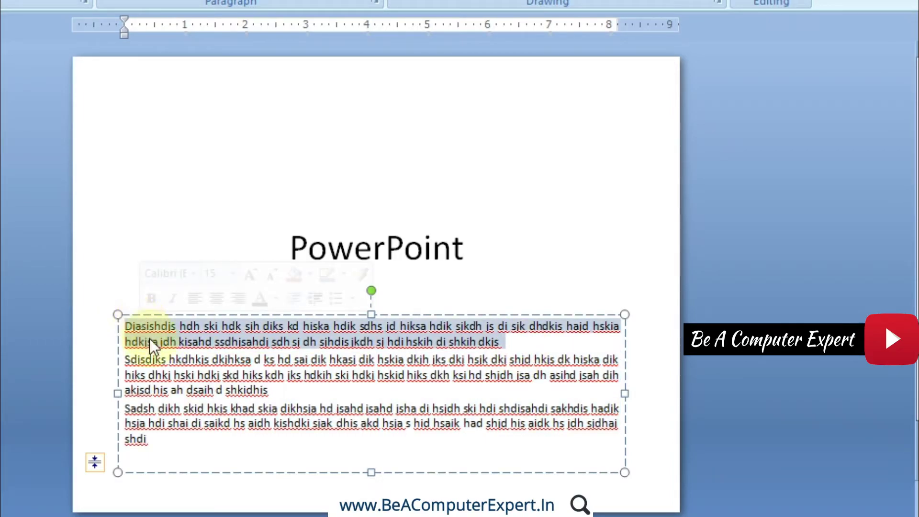
click(278, 391)
triple_click(122, 362)
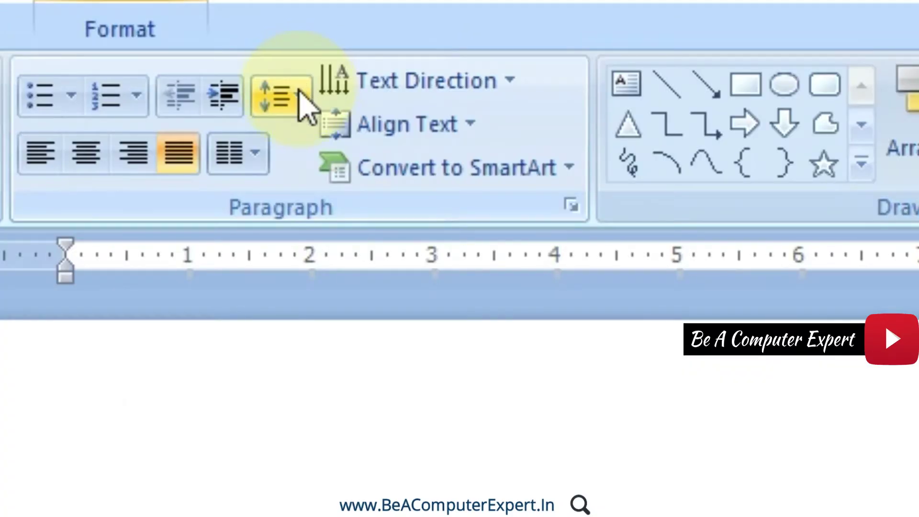
click(296, 96)
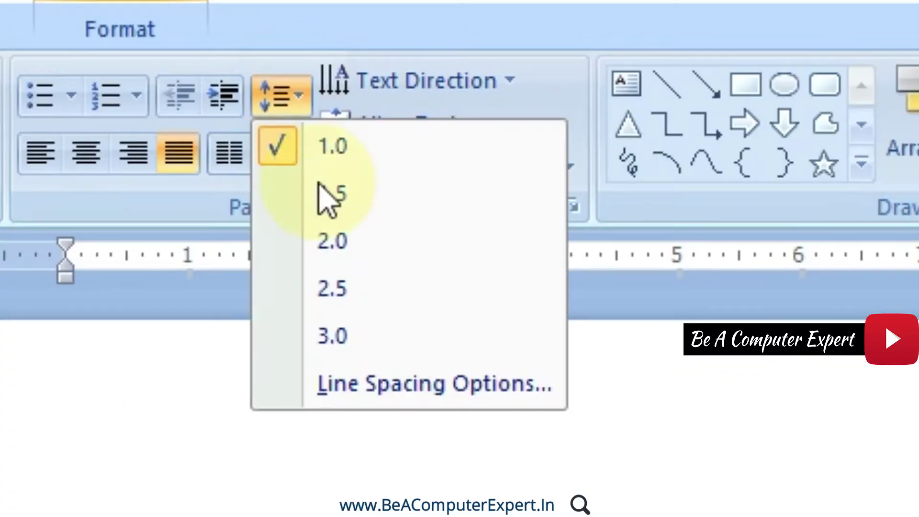
click(347, 393)
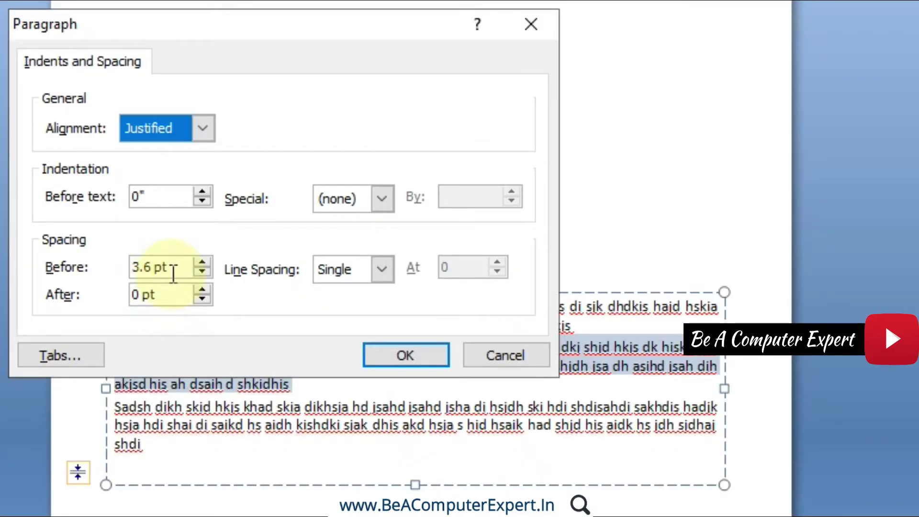
drag(174, 268, 82, 276)
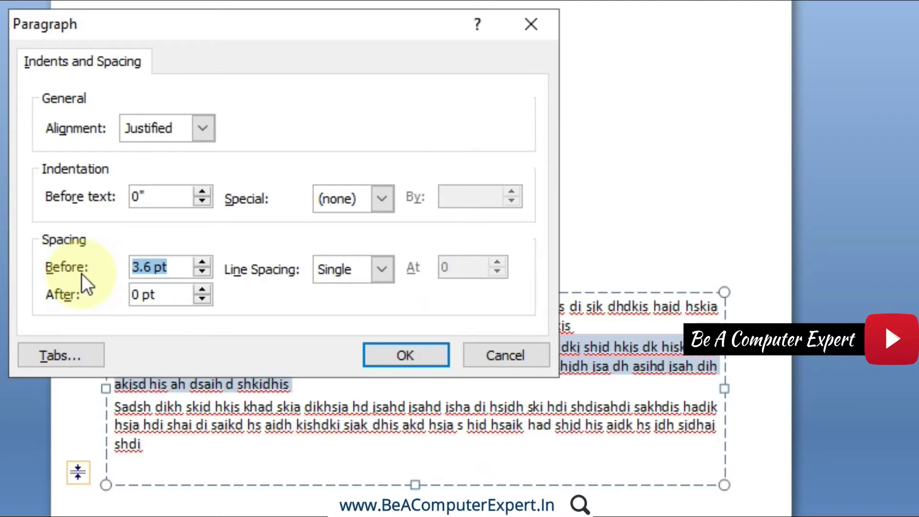
text(10)
drag(164, 294, 37, 293)
text(5)
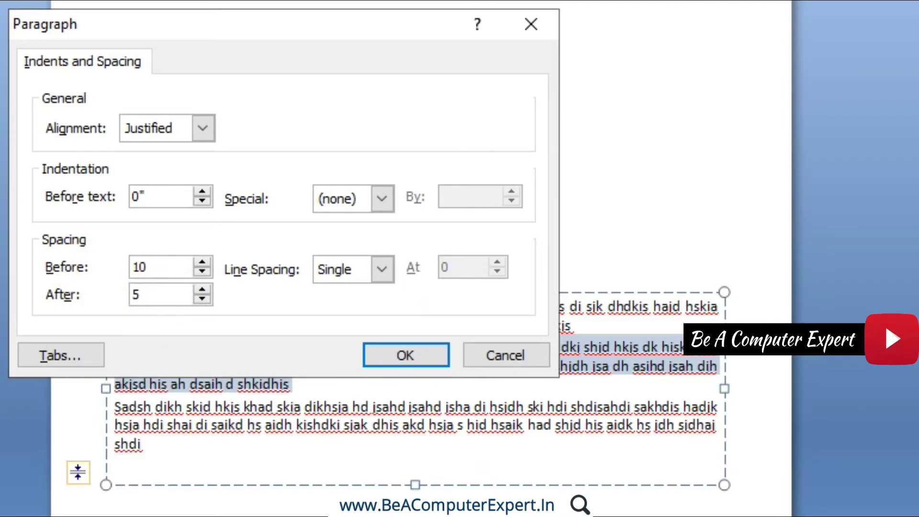
click(387, 351)
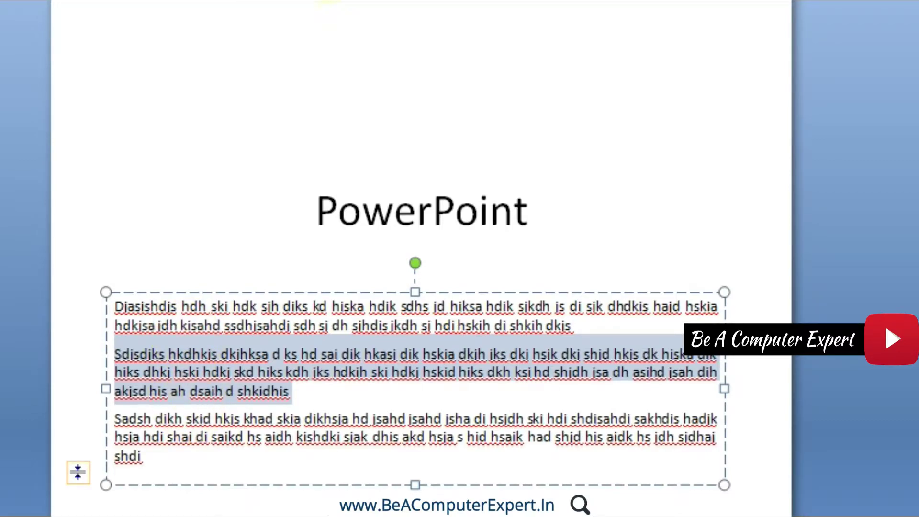
Move the PowerPoint title box up the slide and extend the body text box upward to just beneath it
click(417, 211)
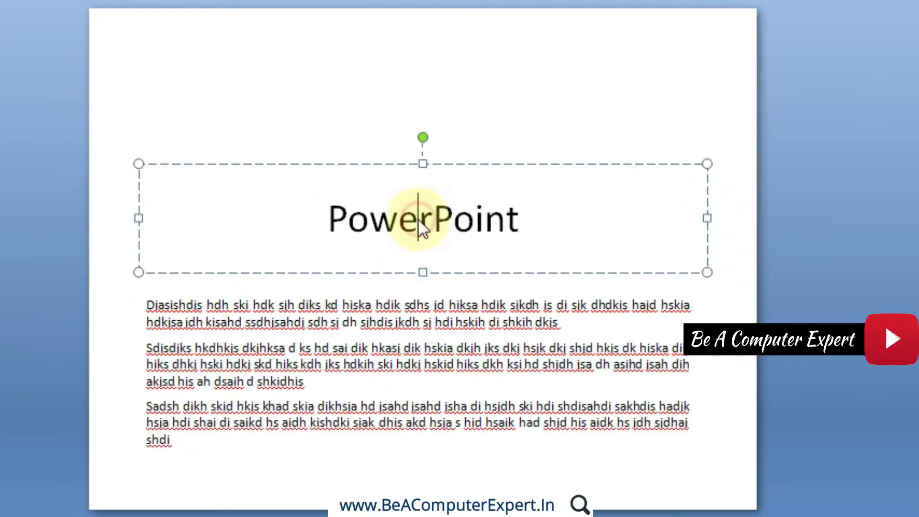
drag(394, 165, 394, 71)
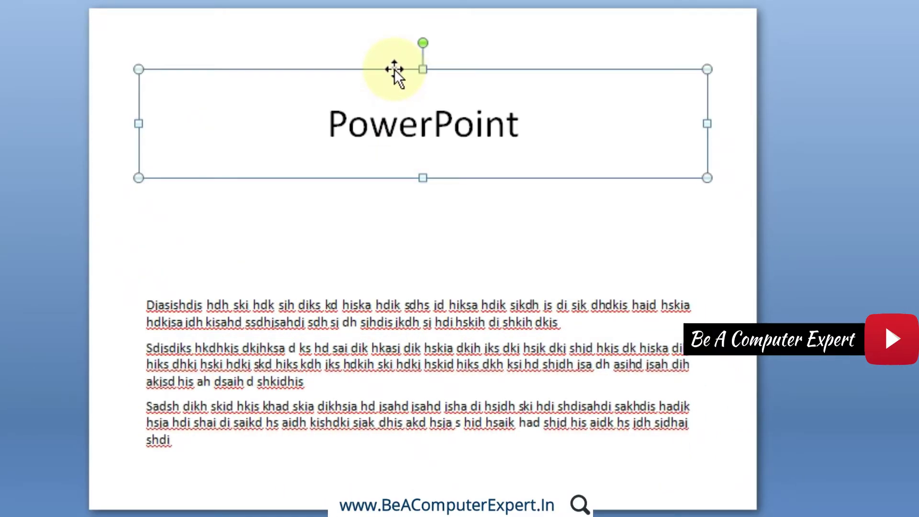
click(391, 293)
drag(417, 290, 421, 198)
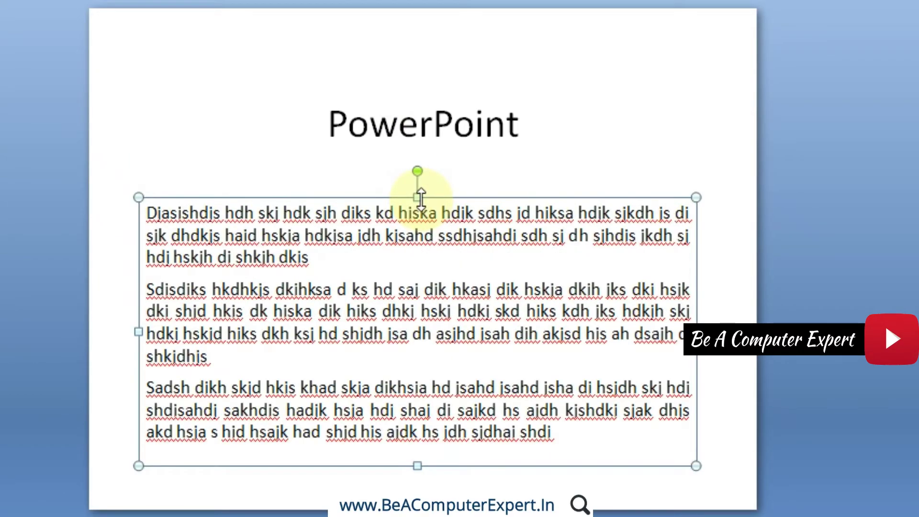
Set the second body paragraph's spacing to 20 pt before and 10 pt after
drag(215, 369, 145, 331)
drag(140, 285, 142, 278)
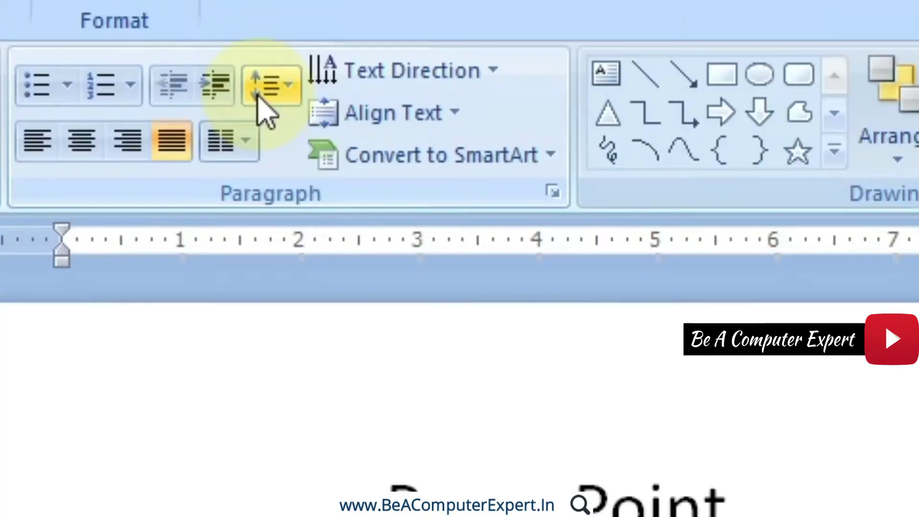
click(261, 91)
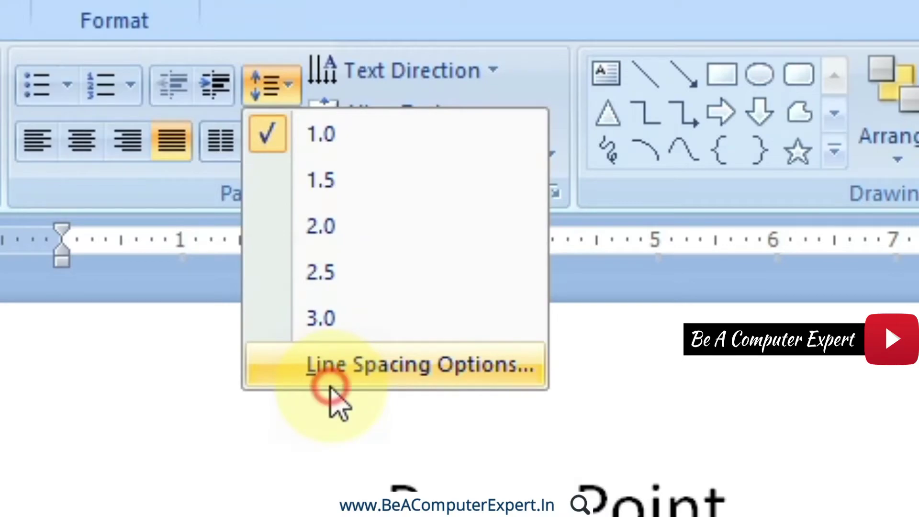
click(335, 362)
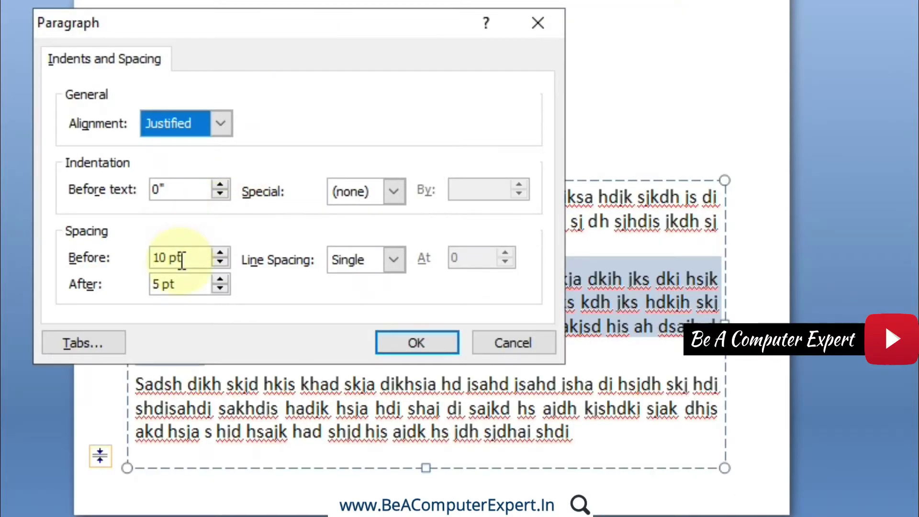
drag(177, 259, 59, 260)
key(BackSpace)
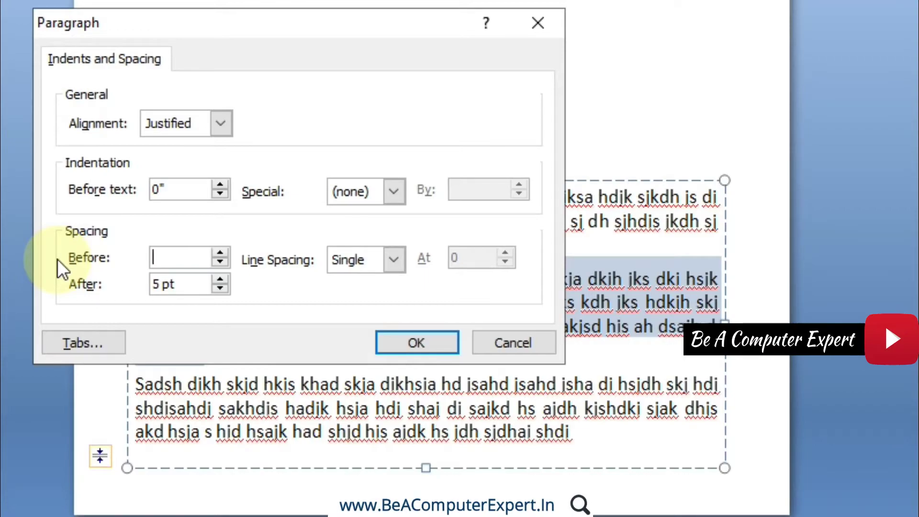
text(20)
drag(182, 283, 88, 289)
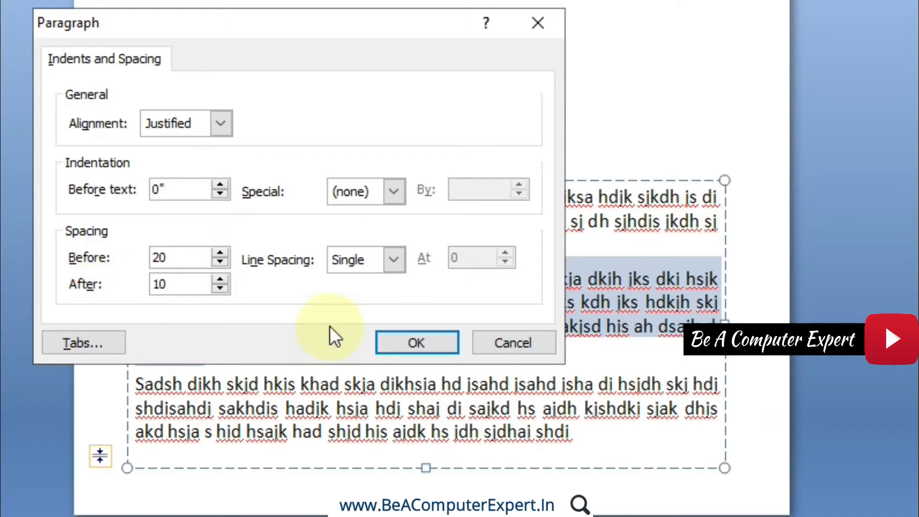
click(407, 345)
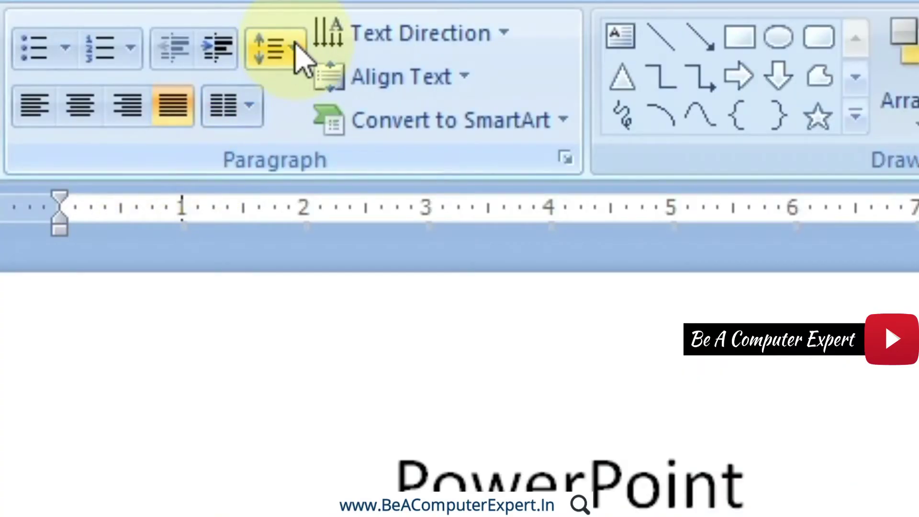
Set the second body paragraph's spacing before and after to 0 pt
click(296, 45)
click(374, 341)
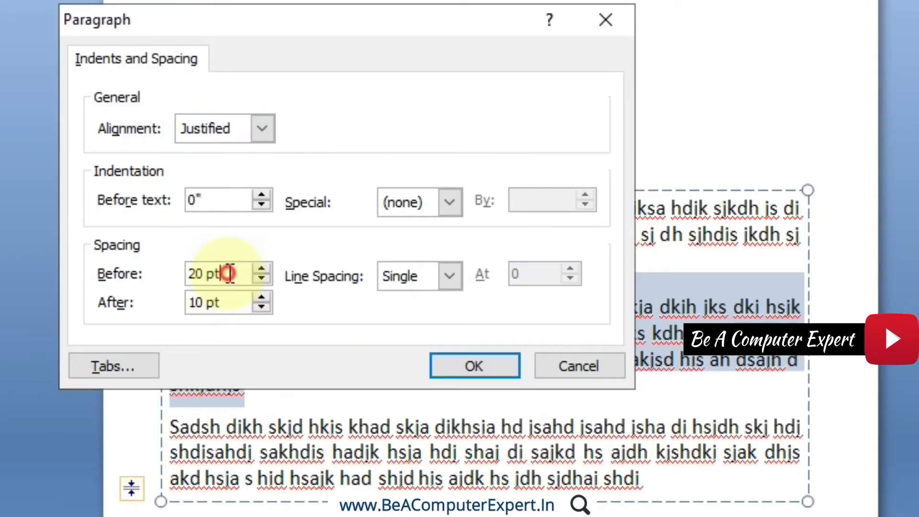
drag(226, 271, 58, 250)
text(0)
key(Tab)
text(0)
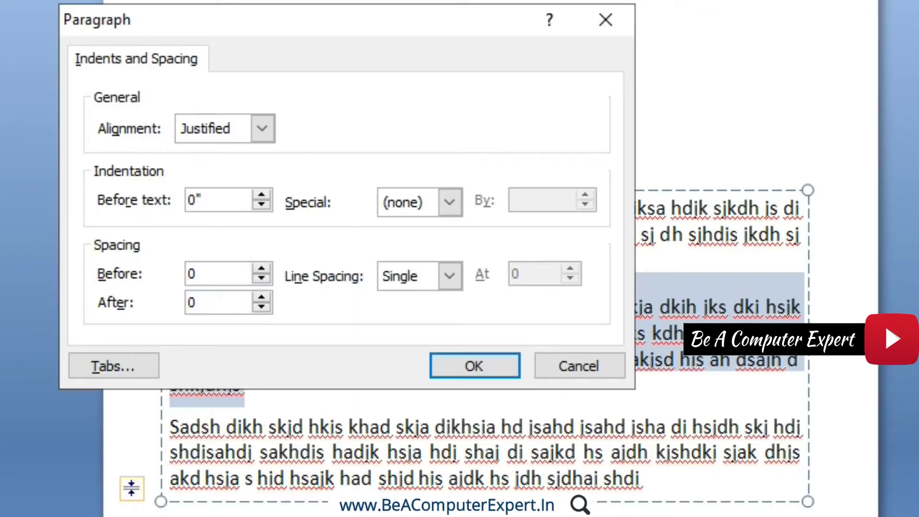
click(449, 372)
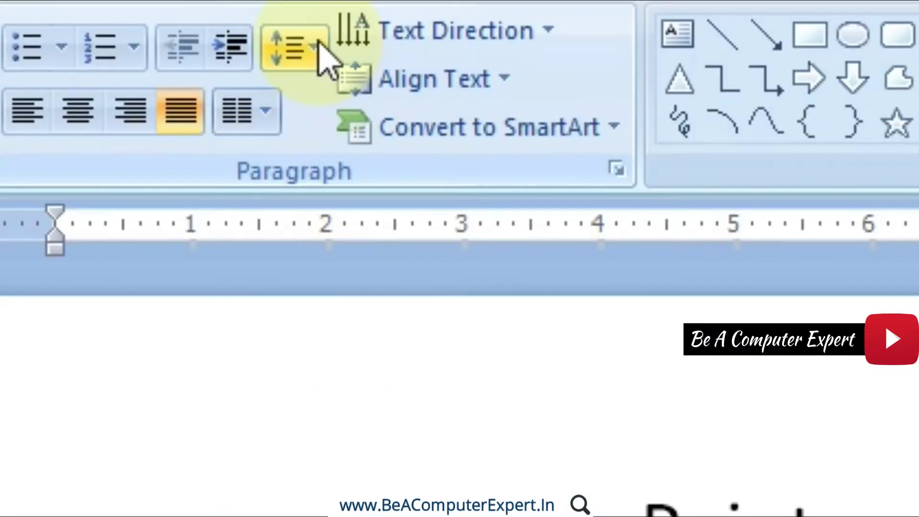
Try the Double and Exactly line spacing options for the second body paragraph
click(297, 48)
click(381, 370)
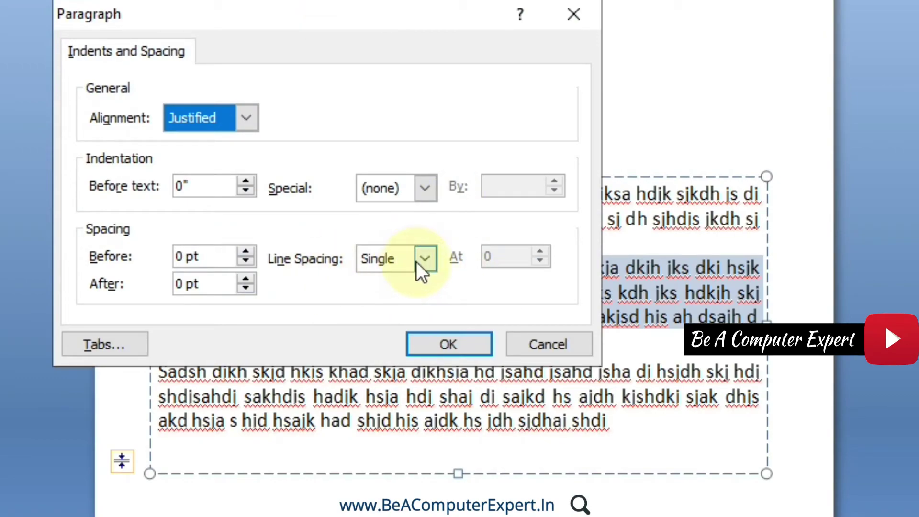
click(422, 263)
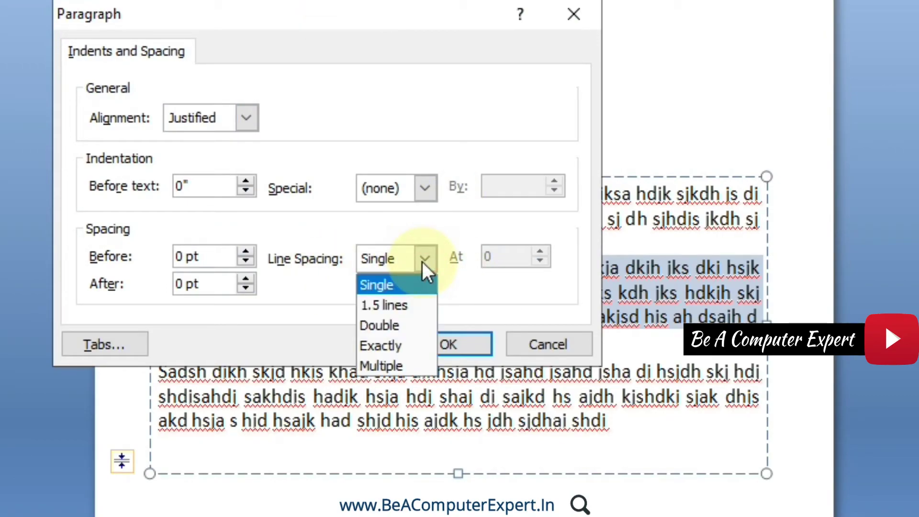
click(390, 324)
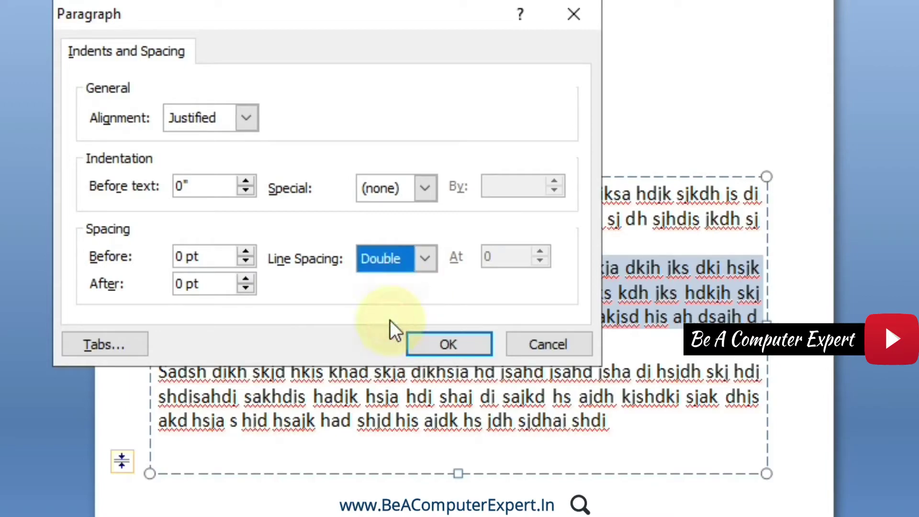
click(426, 258)
click(391, 346)
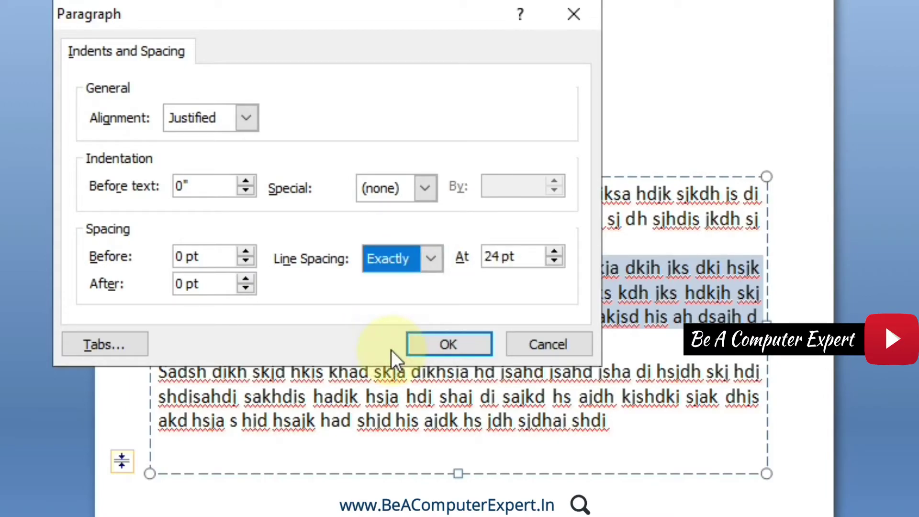
drag(524, 261, 493, 256)
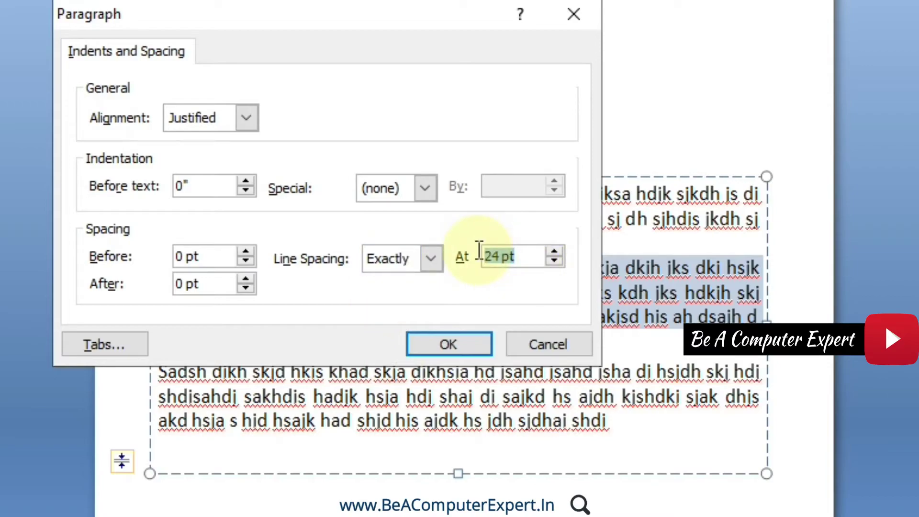
Set the second body paragraph's line spacing to Multiple at 4
click(430, 258)
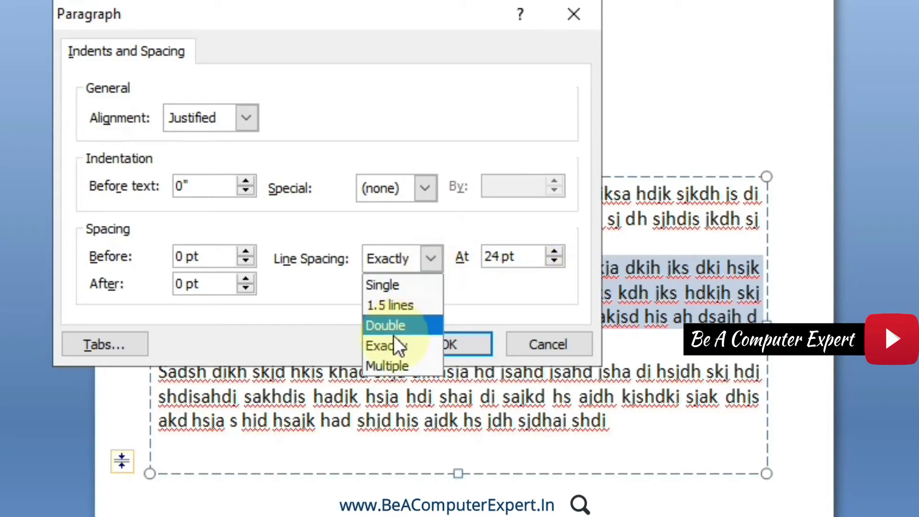
click(387, 366)
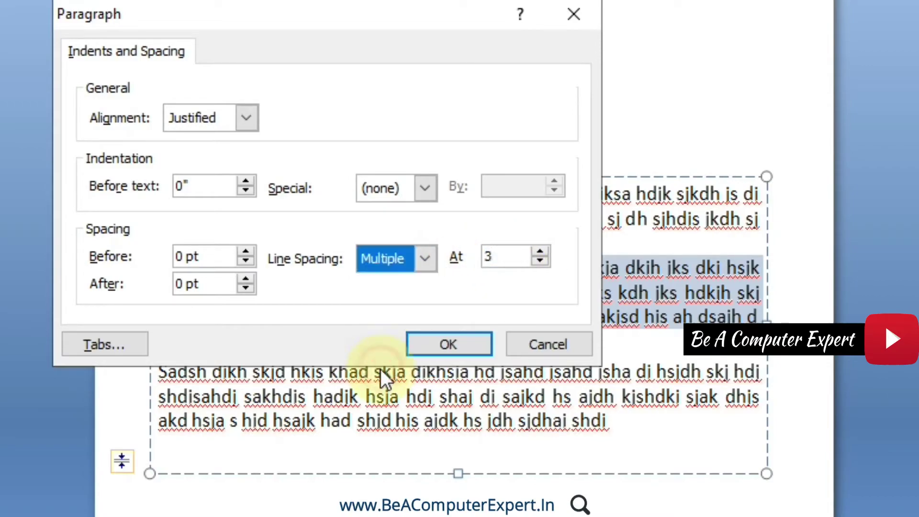
click(541, 254)
click(541, 254)
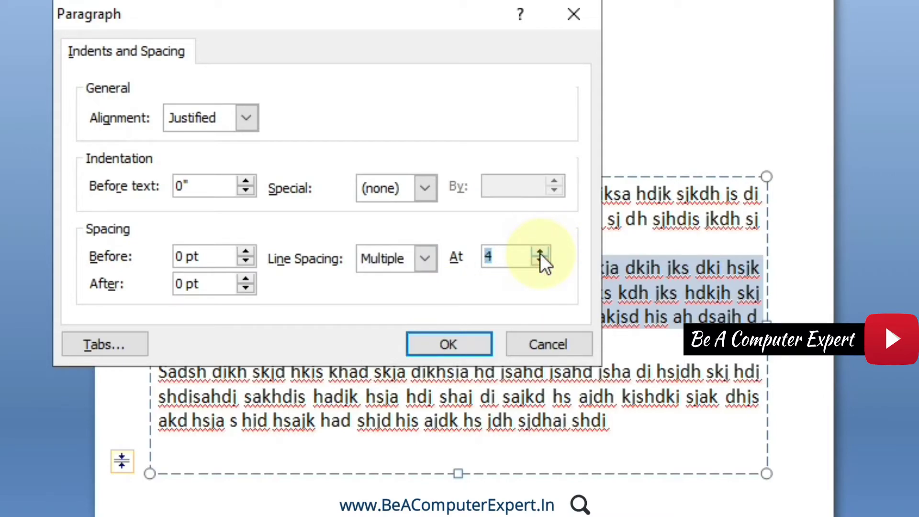
click(464, 342)
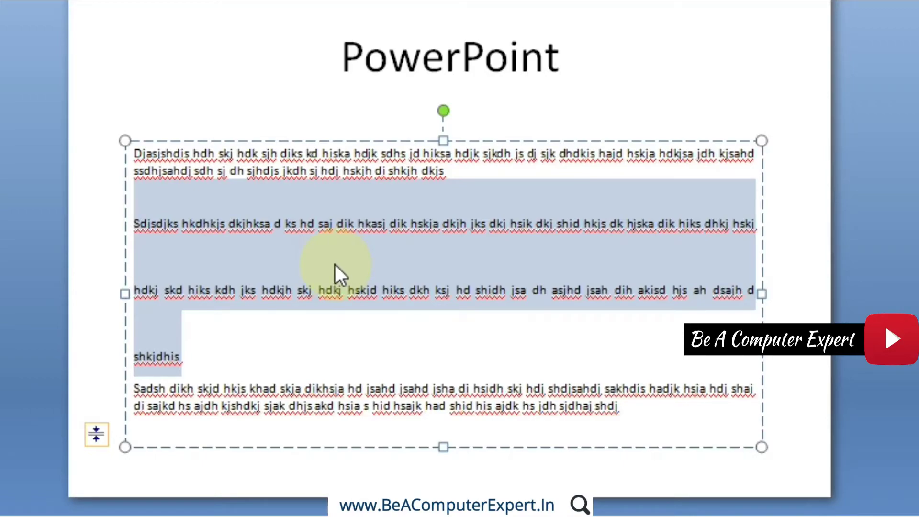
Set the second body paragraph's line spacing to Double
click(252, 51)
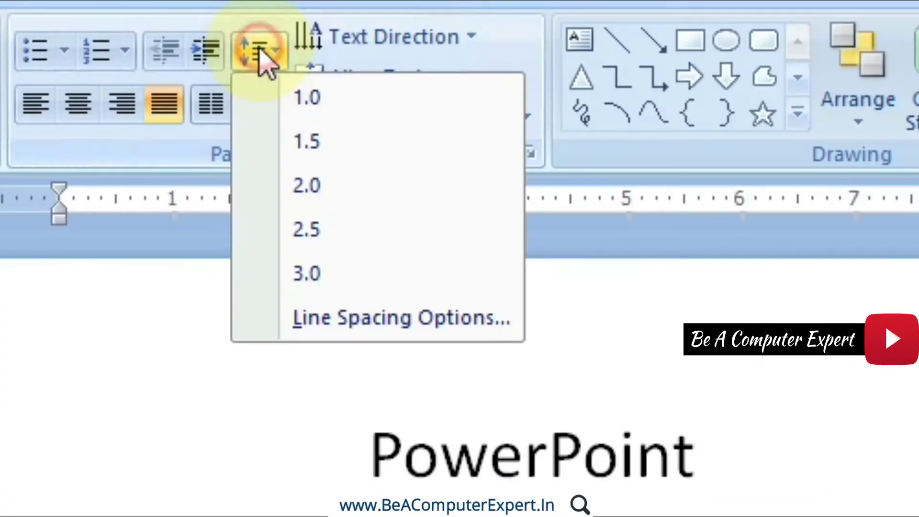
click(296, 320)
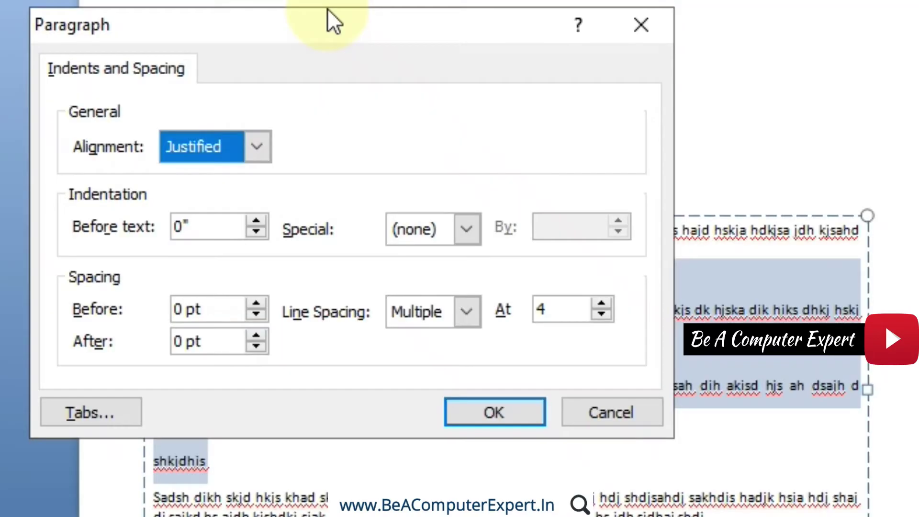
click(471, 324)
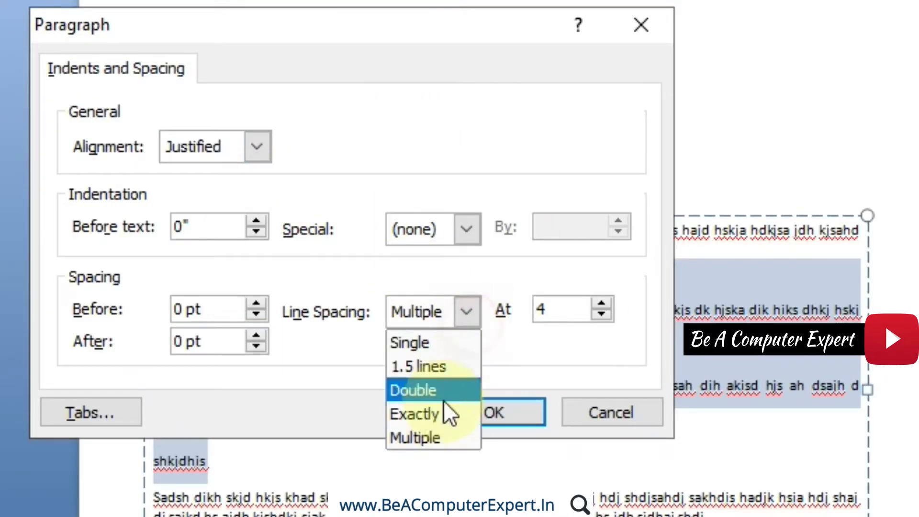
click(419, 385)
click(477, 414)
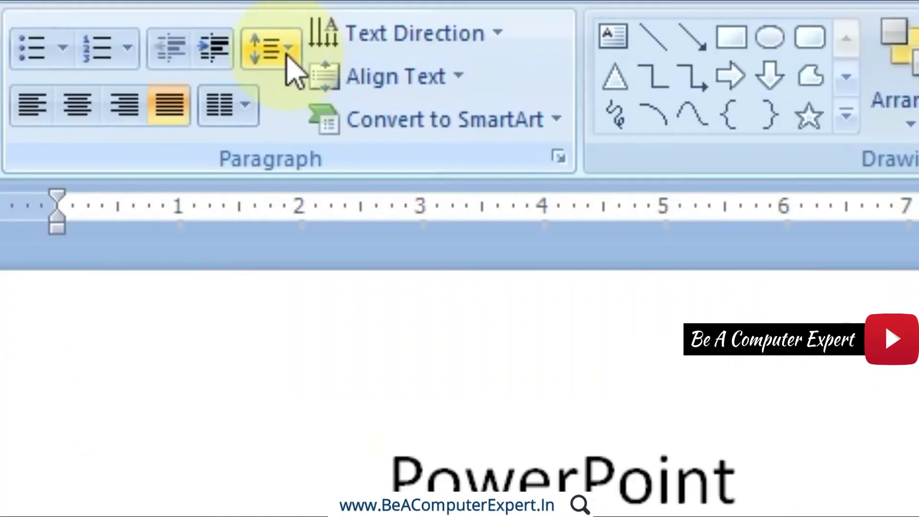
Examine the second body paragraph's indent, spacing and tab options, leaving them as they are
click(287, 53)
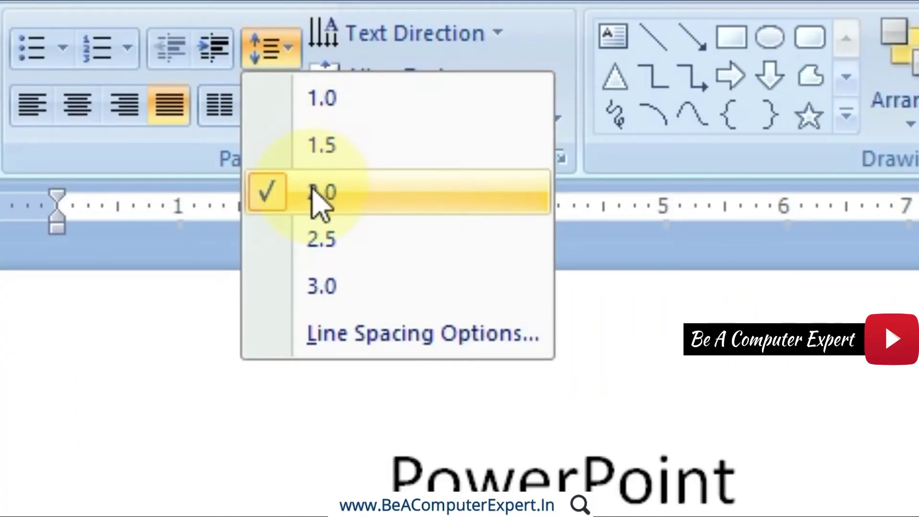
click(341, 329)
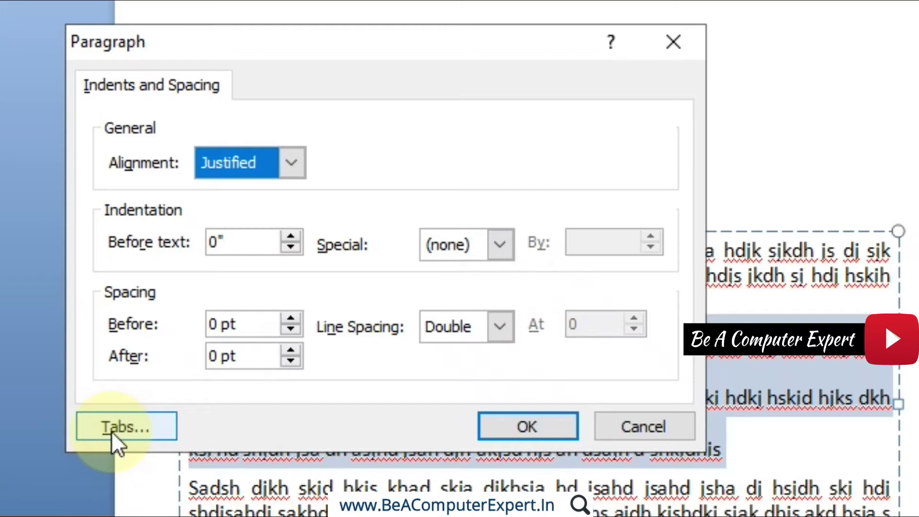
click(551, 427)
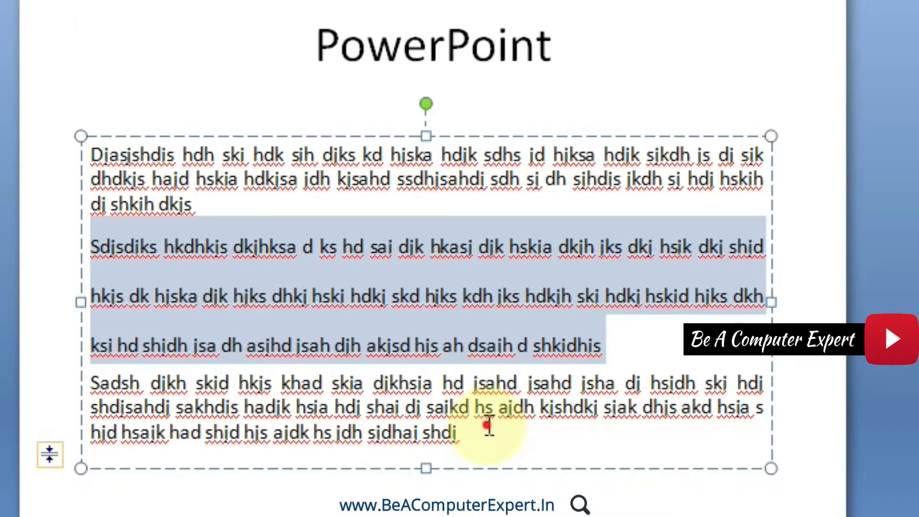
Select the text of the second and third body paragraphs
click(489, 426)
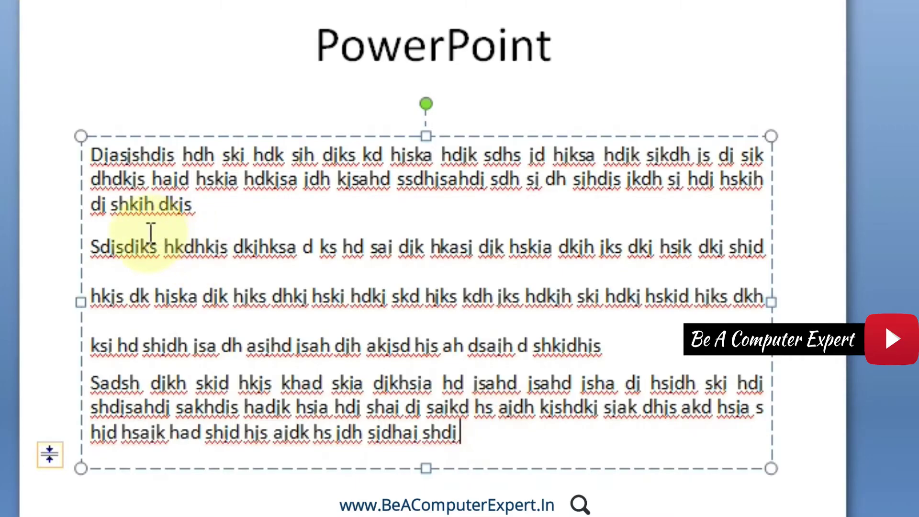
shift+click(91, 247)
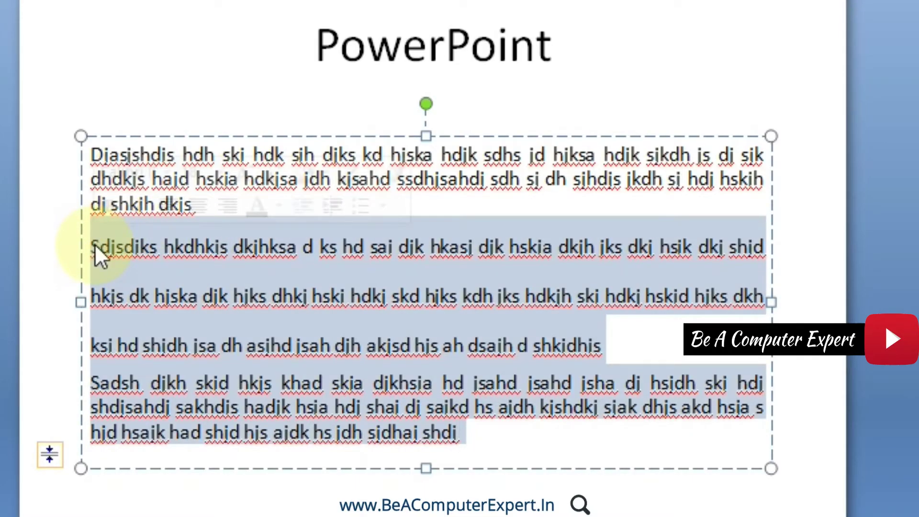
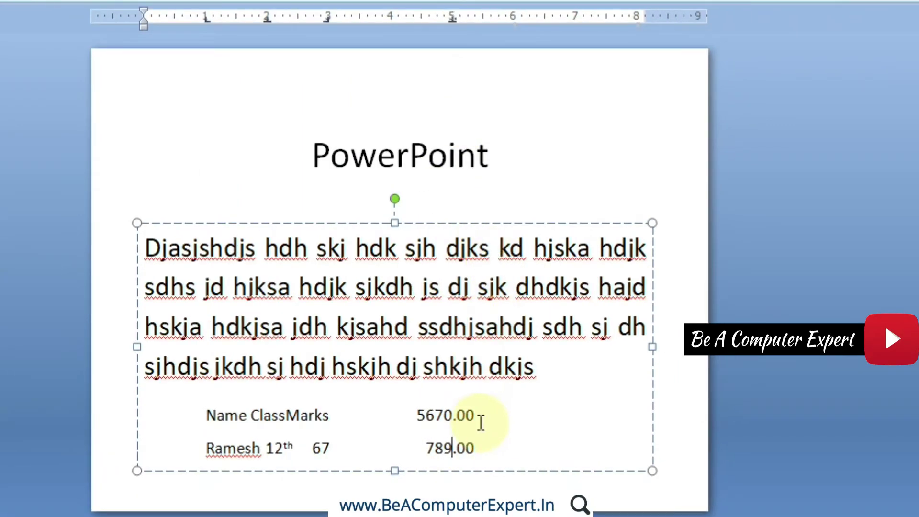
Clear the 5-inch decimal tab stop from the two tabbed lines below the body paragraph
drag(480, 445, 185, 416)
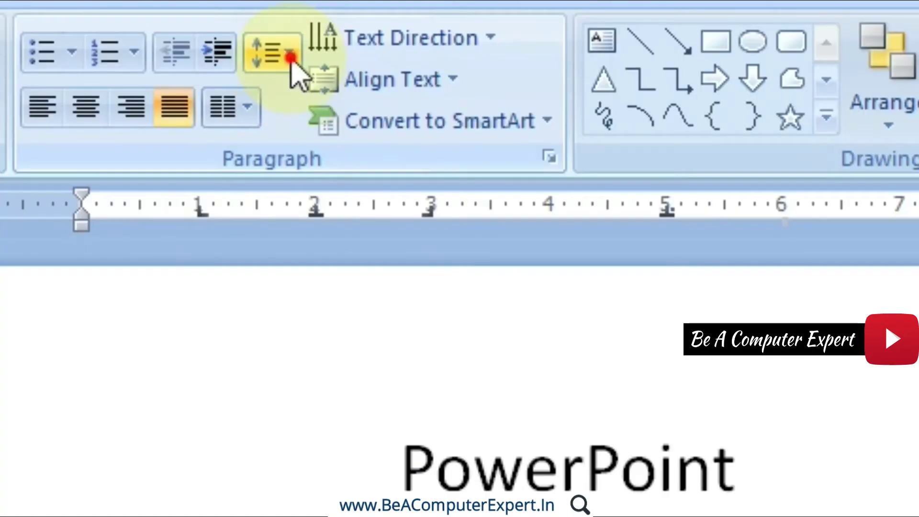
click(287, 55)
click(324, 346)
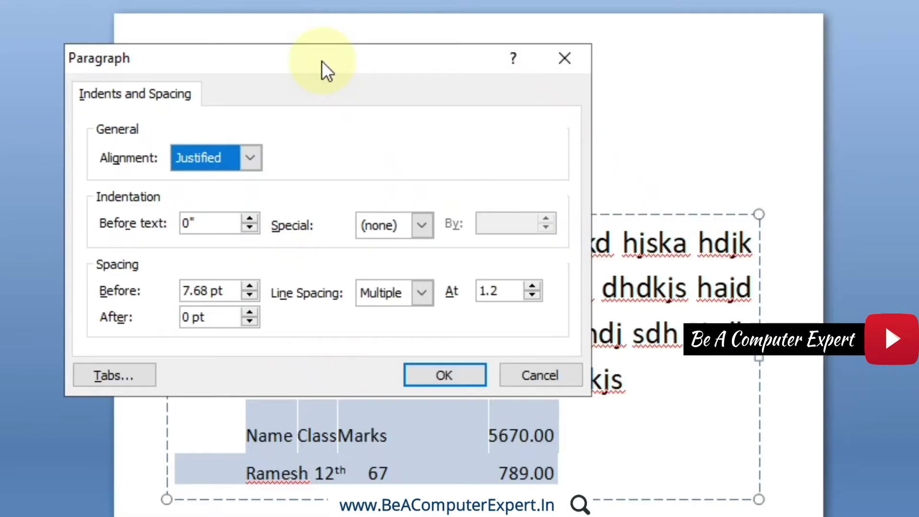
click(132, 374)
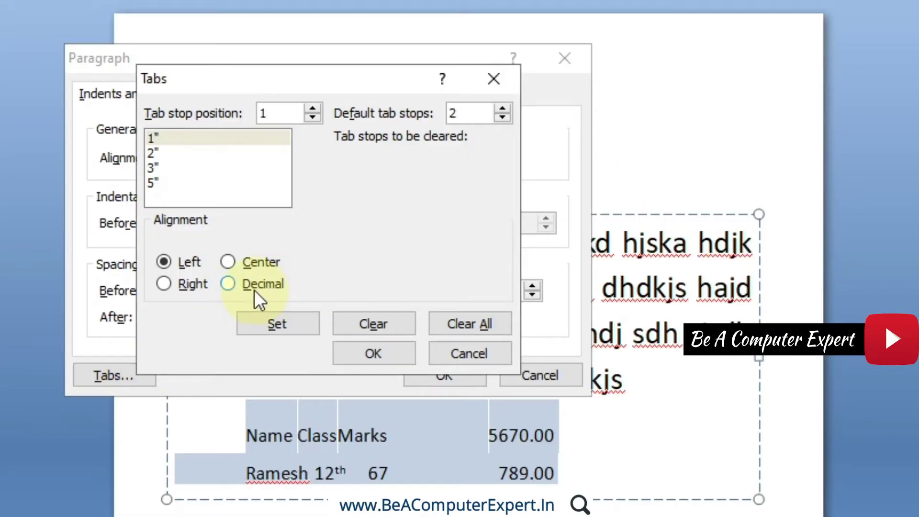
click(254, 289)
click(158, 183)
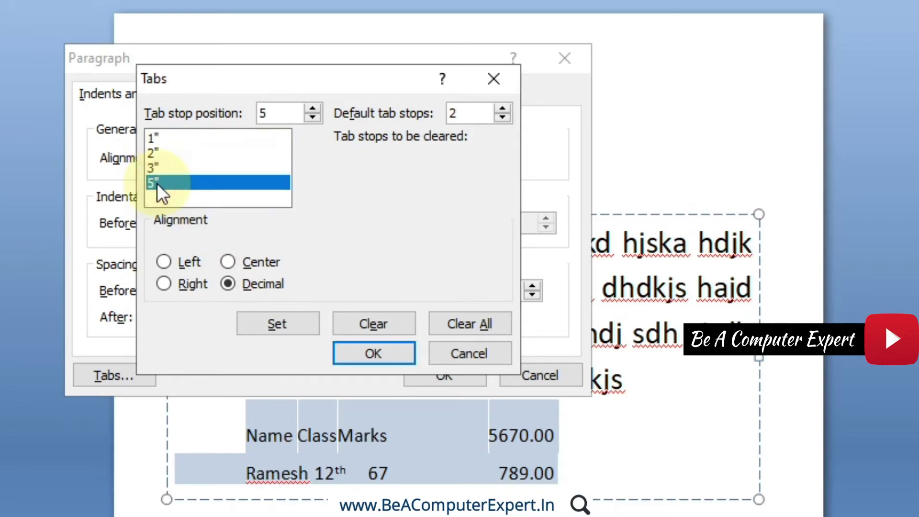
click(384, 324)
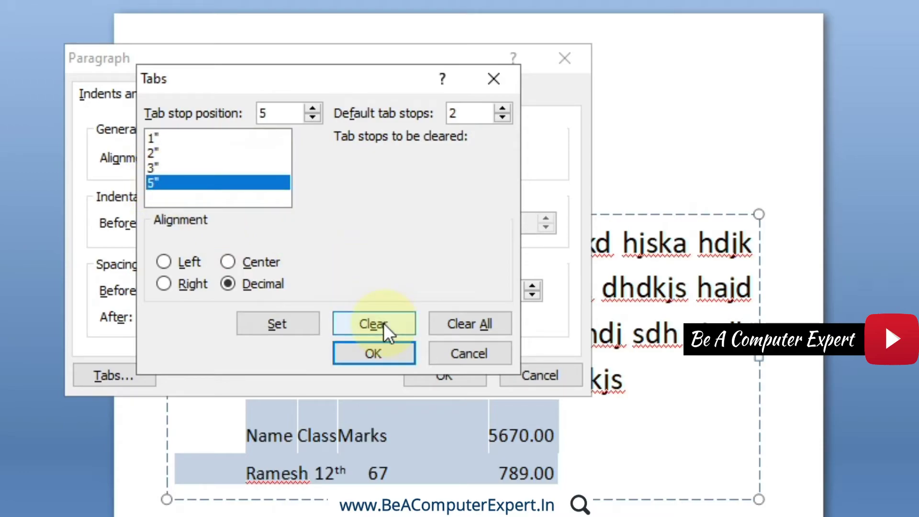
click(384, 323)
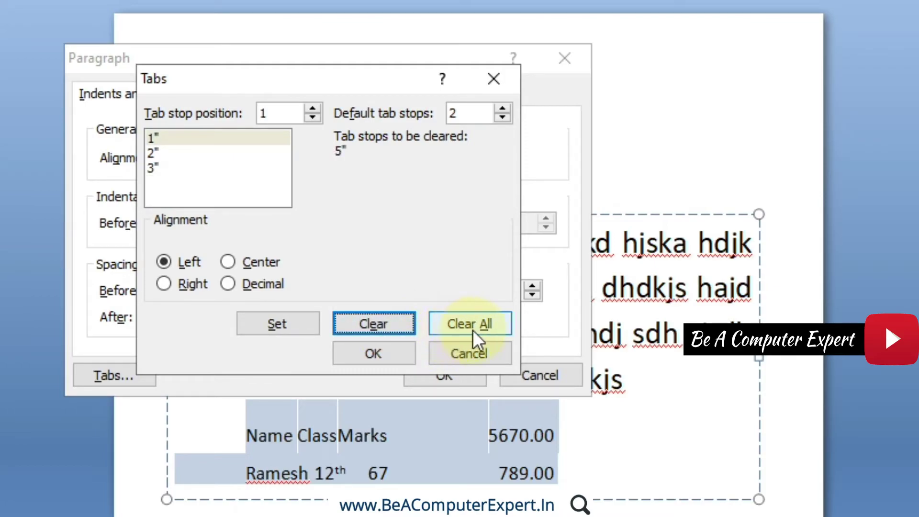
click(393, 356)
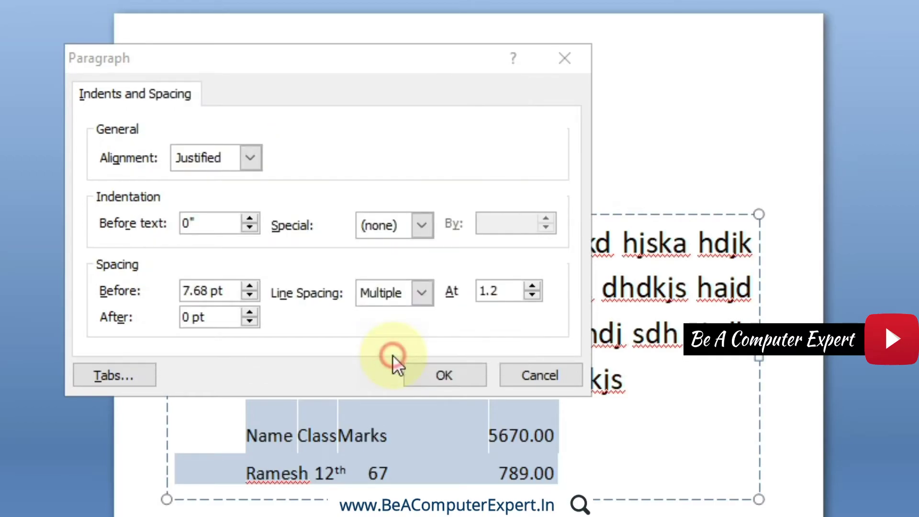
click(441, 375)
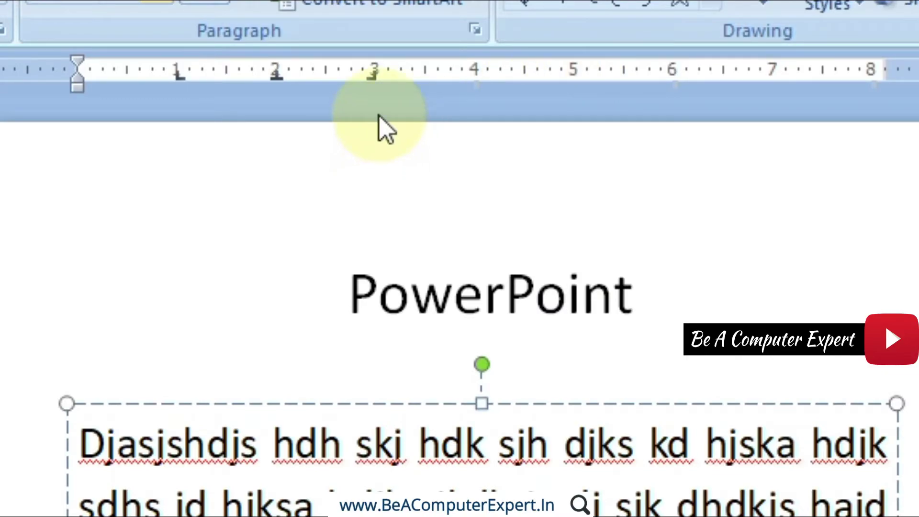
Remove the 3-inch tab stop from the two tabbed lines and clear all their remaining tab stops
drag(373, 78, 383, 149)
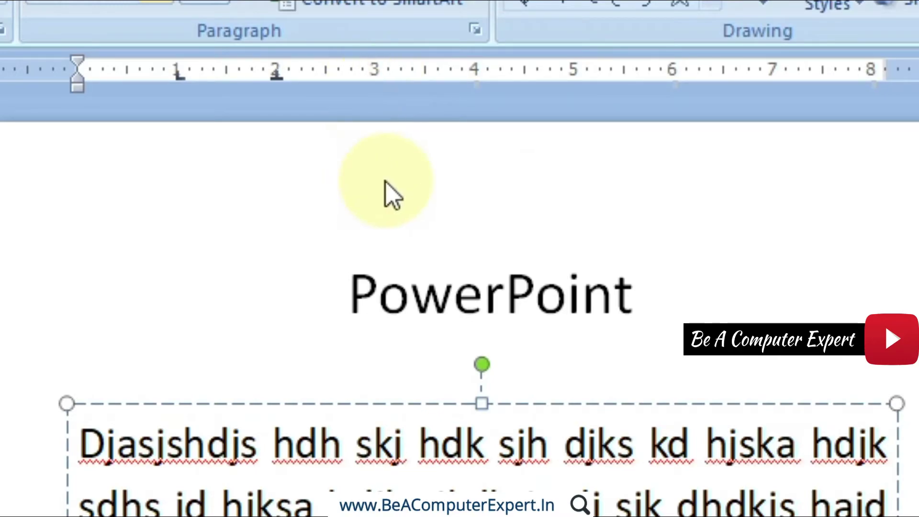
drag(276, 75, 284, 109)
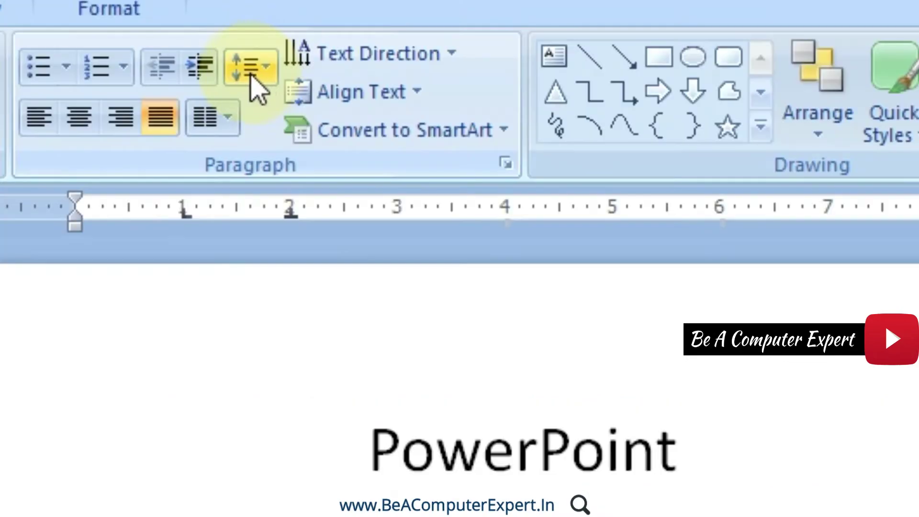
click(251, 73)
click(336, 346)
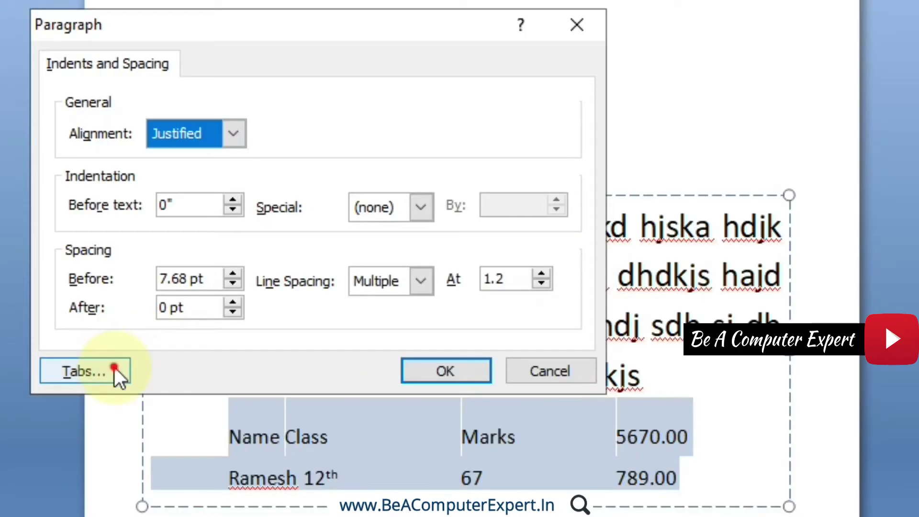
click(114, 366)
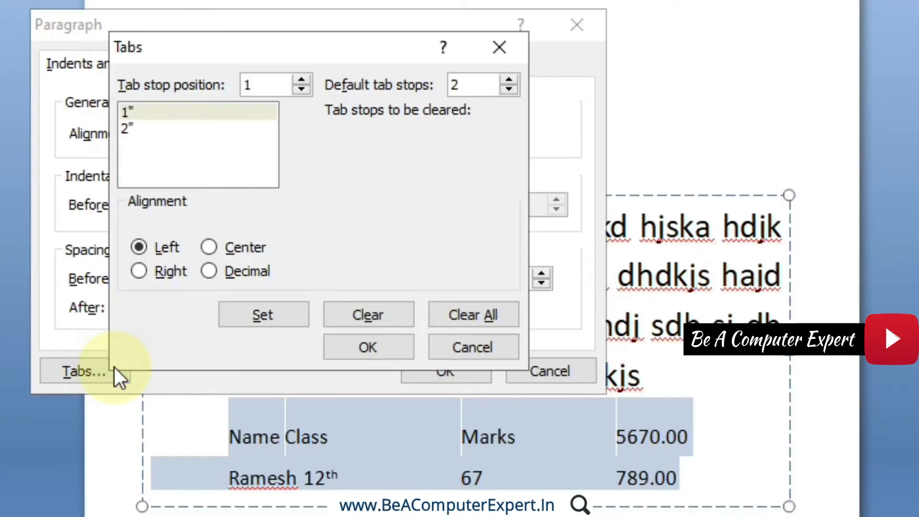
click(476, 321)
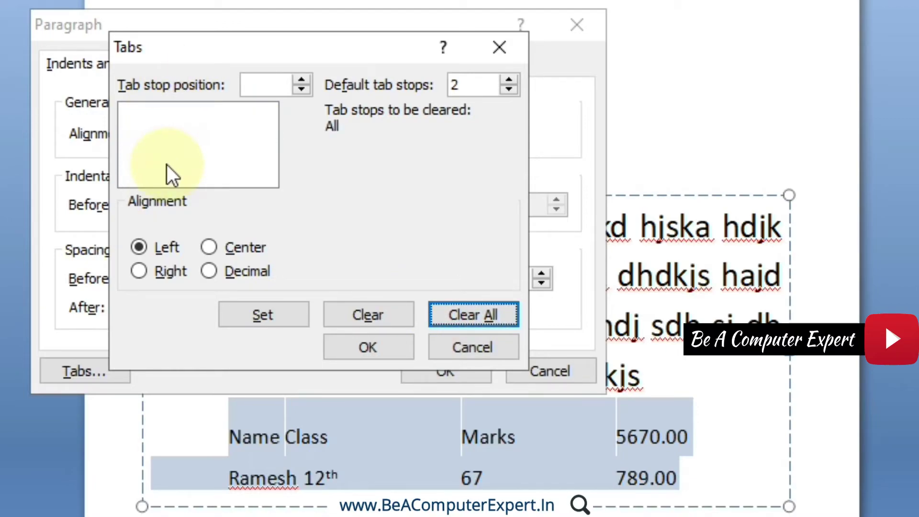
click(354, 349)
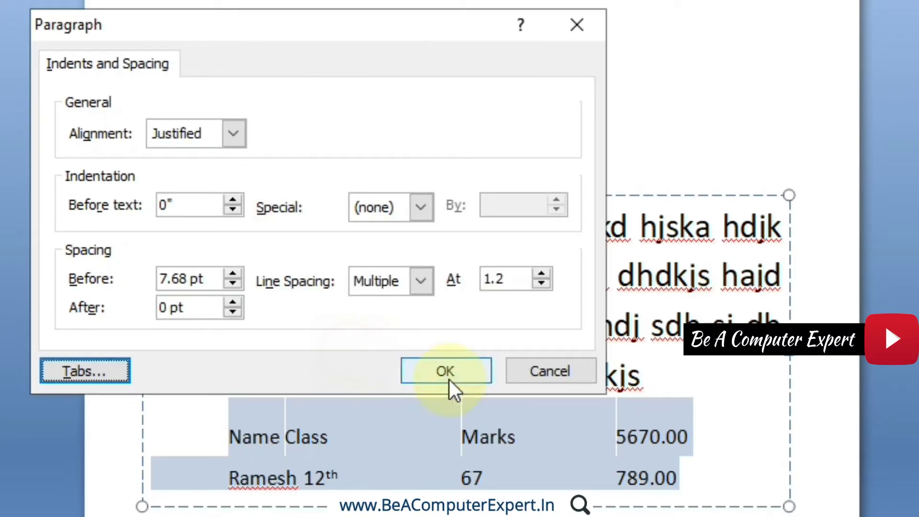
click(449, 380)
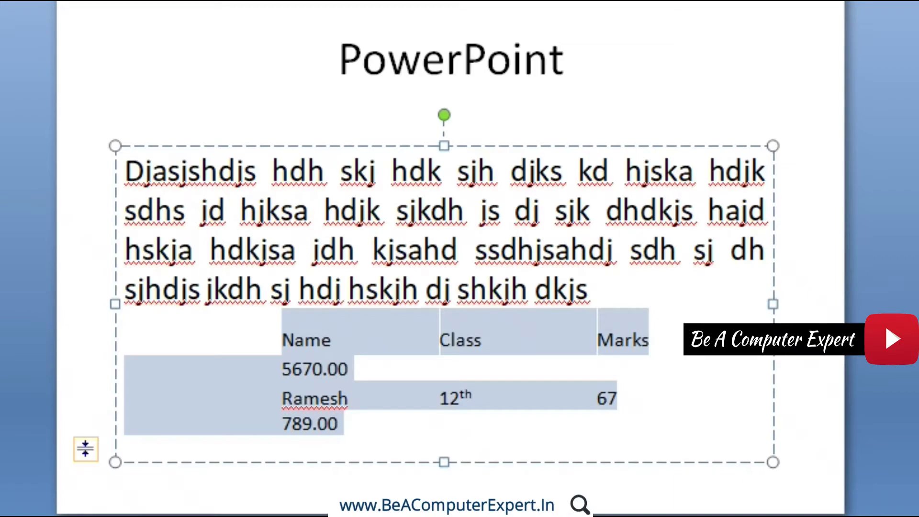
Delete the two selected tabbed lines from the body placeholder
key(Delete)
key(BackSpace)
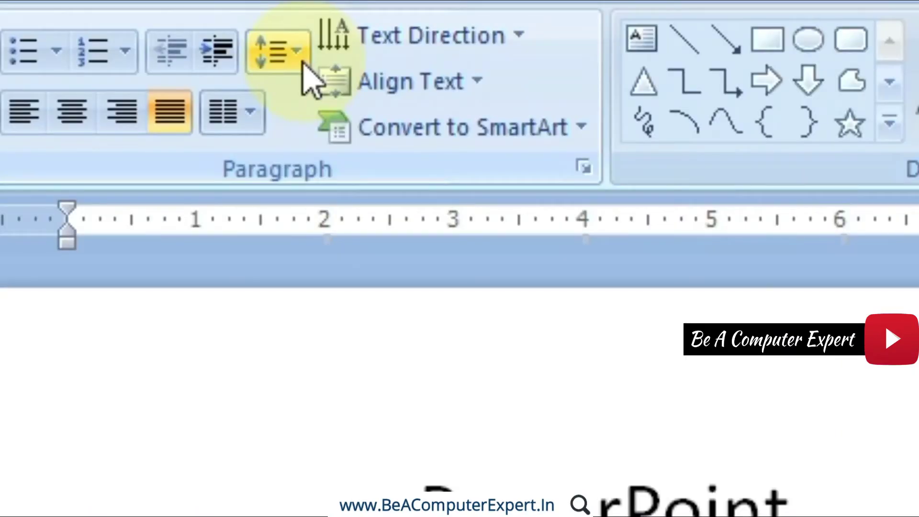
Examine the paragraph indent and spacing options, leaving them as they are
click(301, 63)
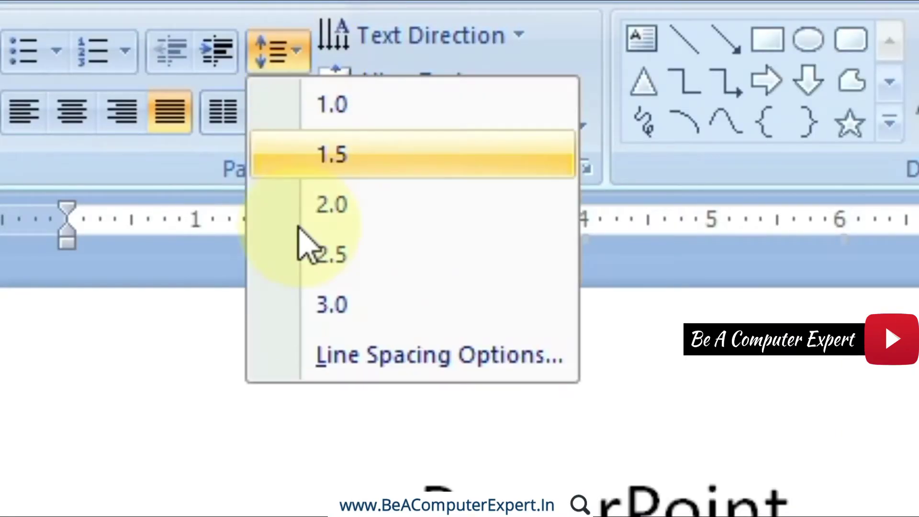
click(332, 363)
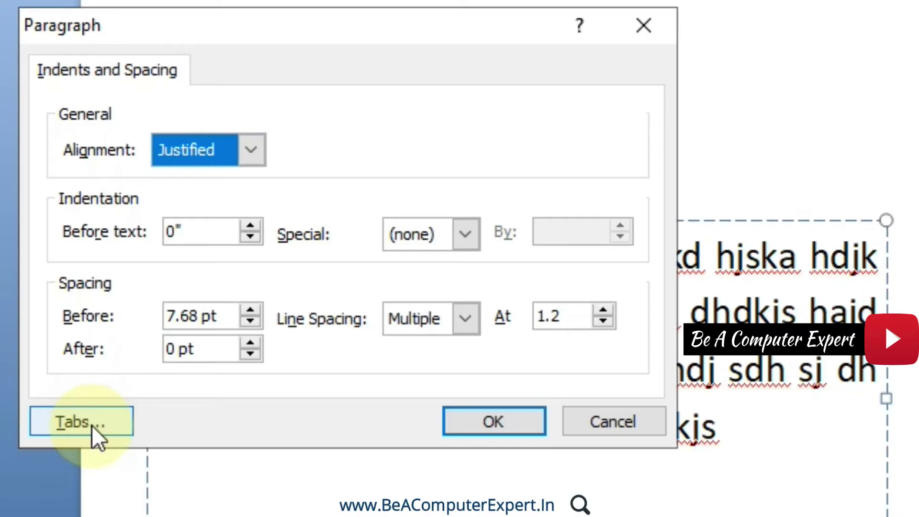
click(623, 421)
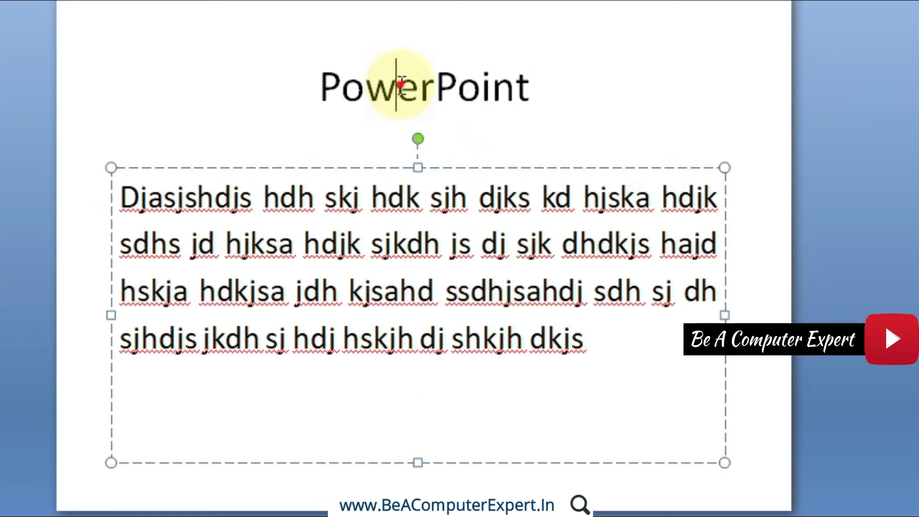
Select the whole body placeholder and rotate all its text 90°
click(444, 437)
click(360, 27)
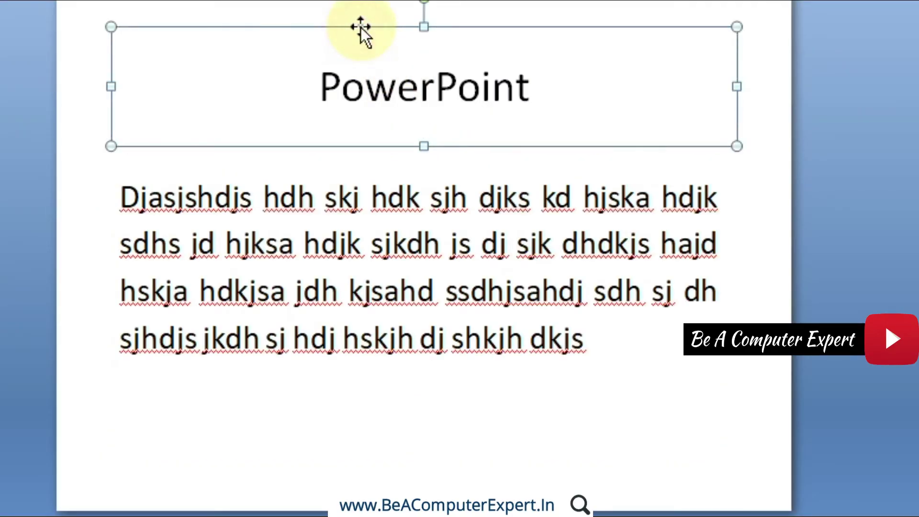
click(355, 221)
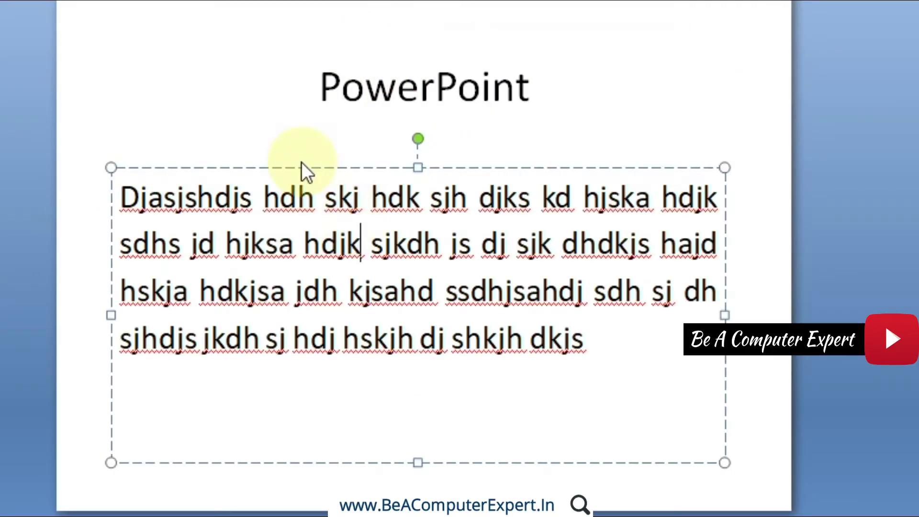
click(337, 166)
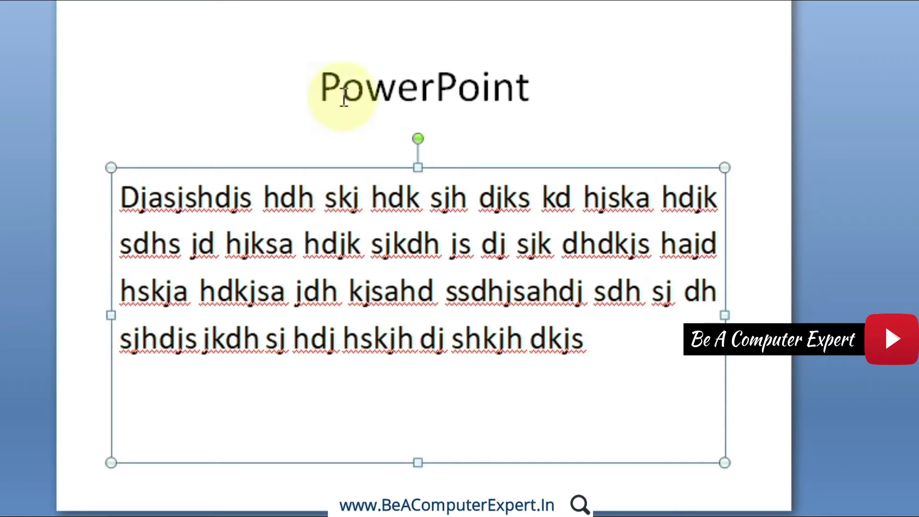
click(322, 52)
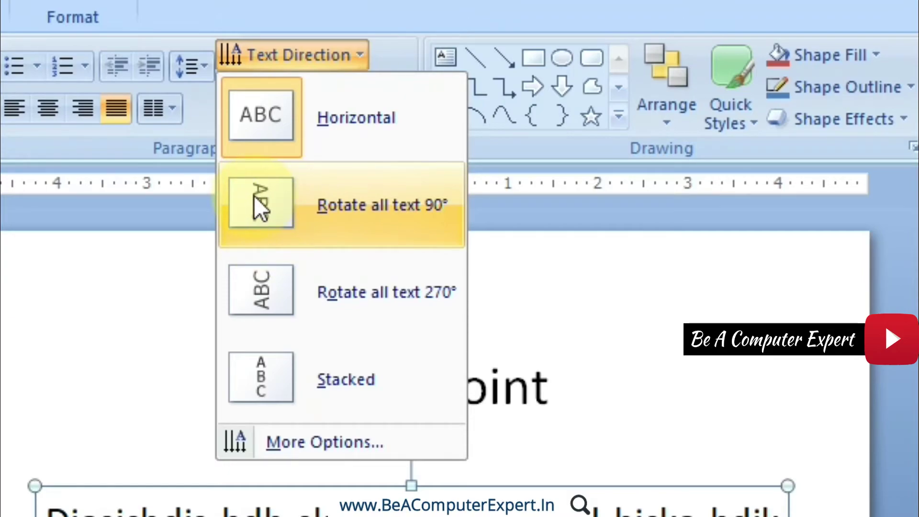
click(307, 210)
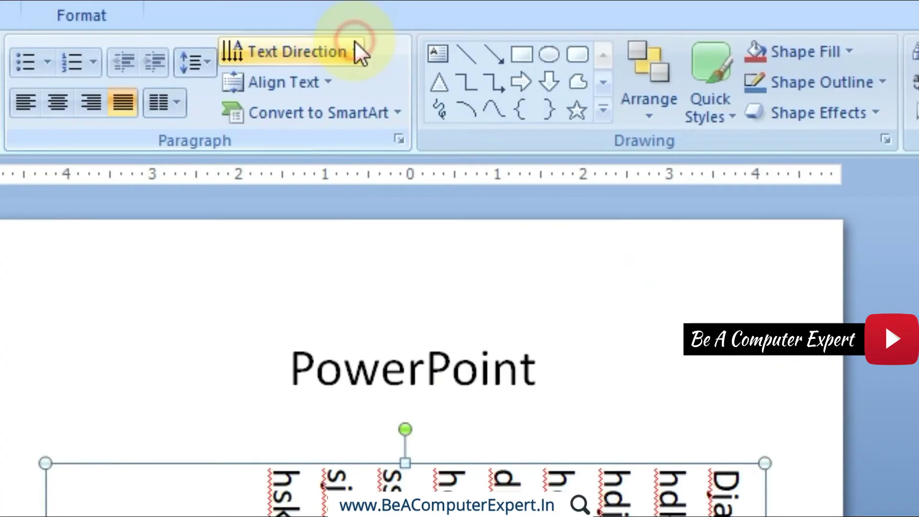
Rotate all the body placeholder's text 270°, and then change its text direction to Stacked
click(355, 45)
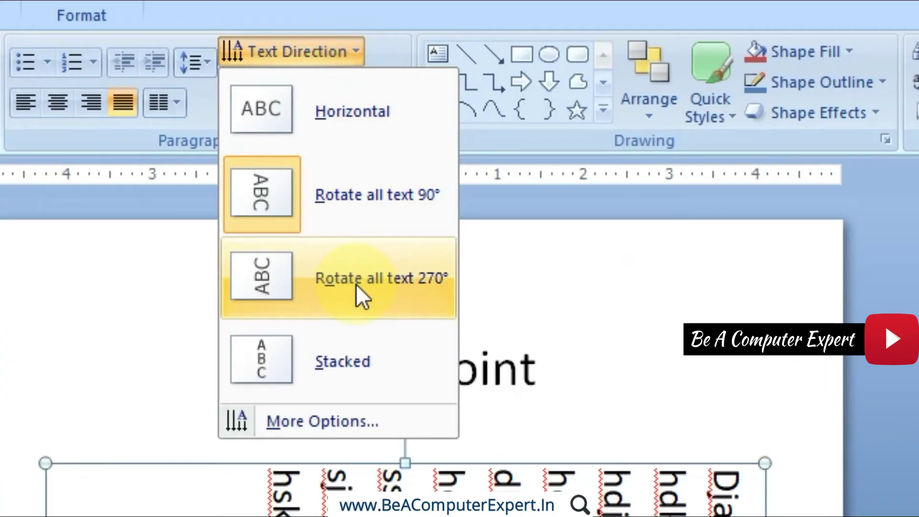
click(297, 269)
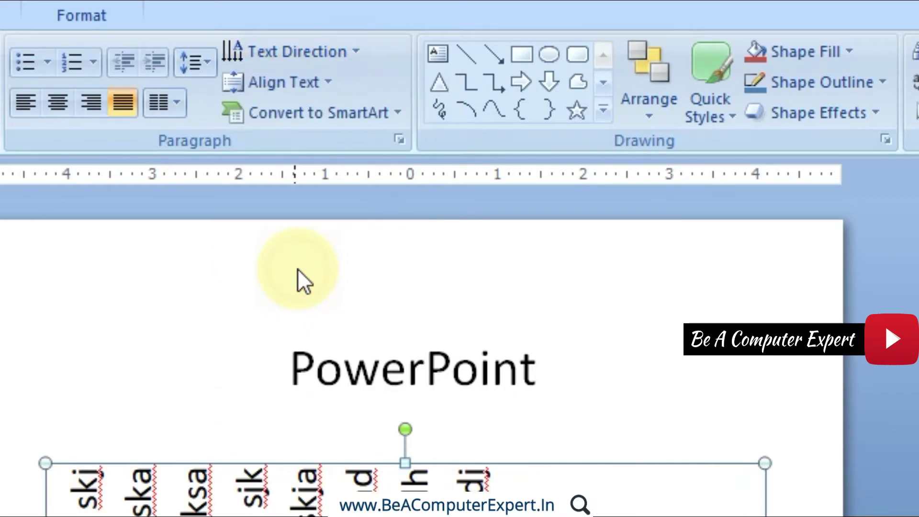
click(343, 46)
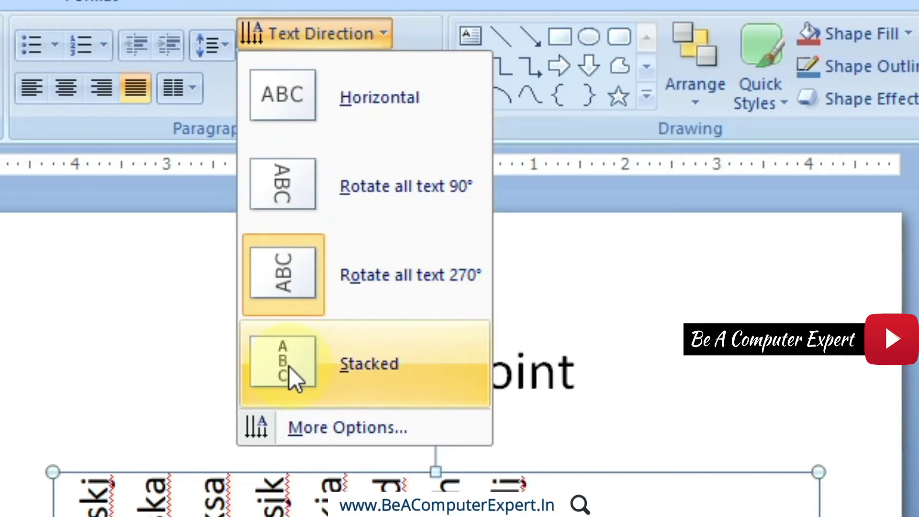
click(288, 367)
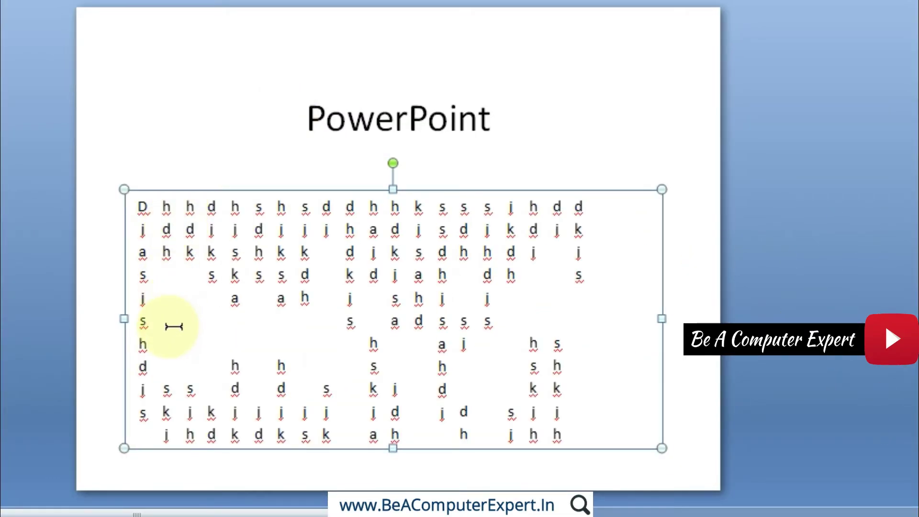
Select the first column of stacked letters and set the body text direction back to Horizontal
drag(135, 200, 146, 406)
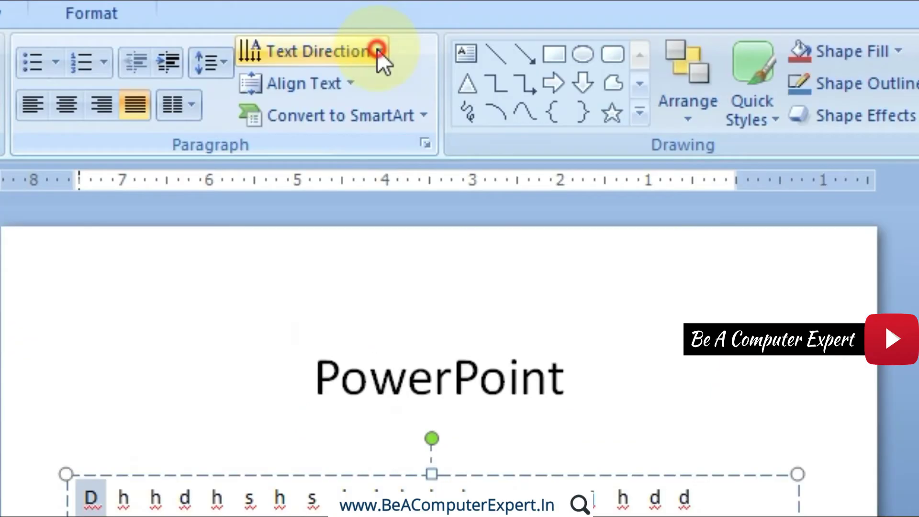
click(378, 50)
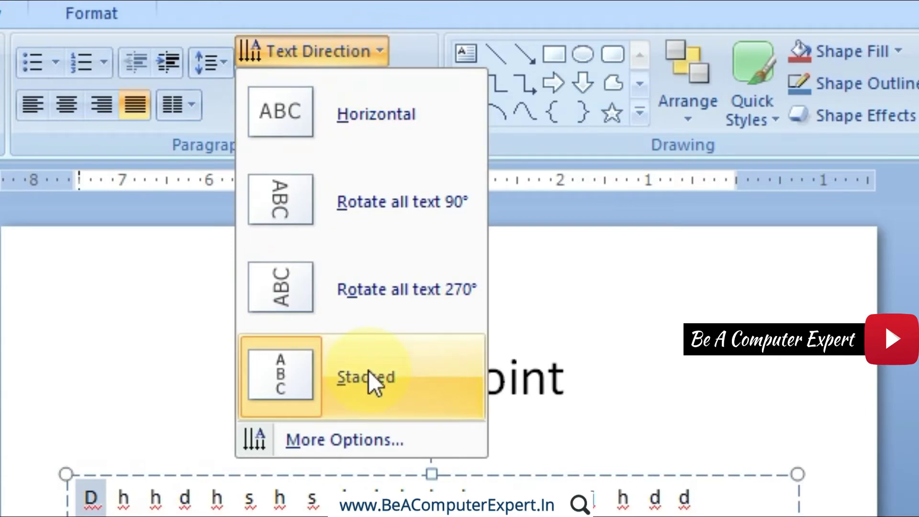
click(367, 127)
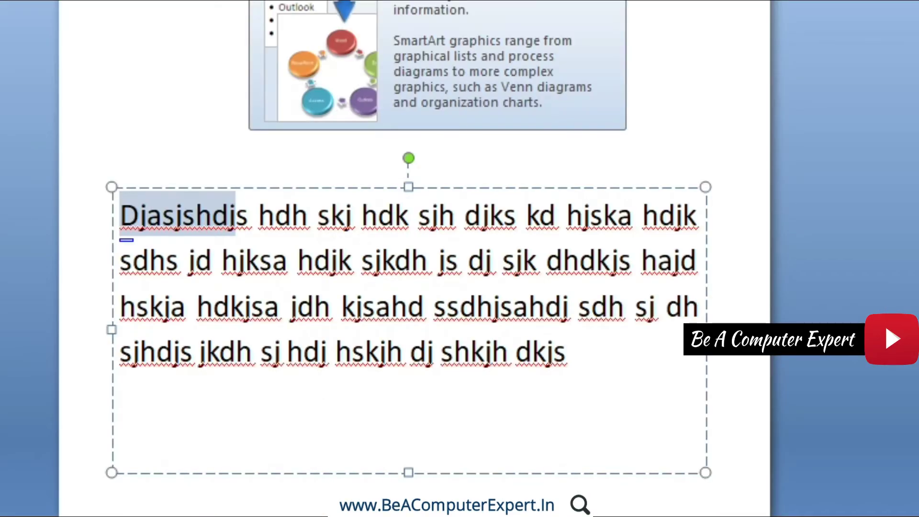
Select the whole body placeholder and open the additional text direction options for it
click(298, 259)
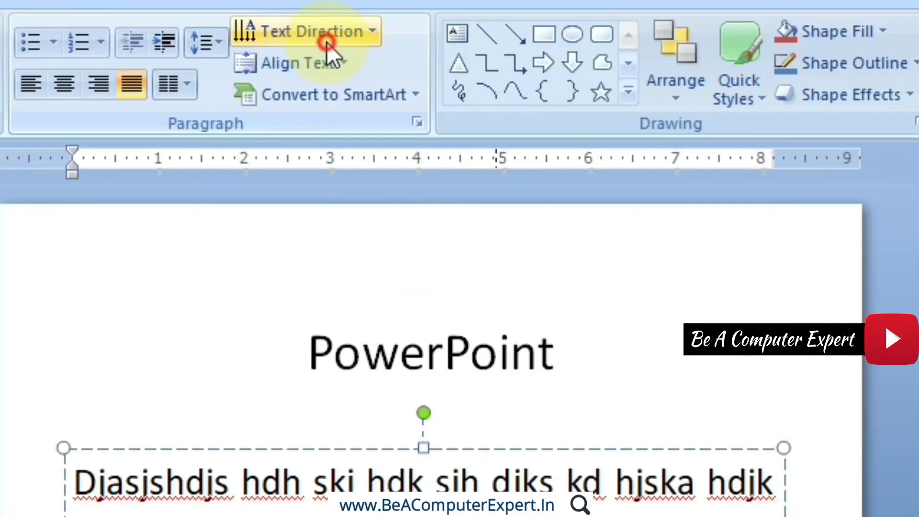
click(327, 42)
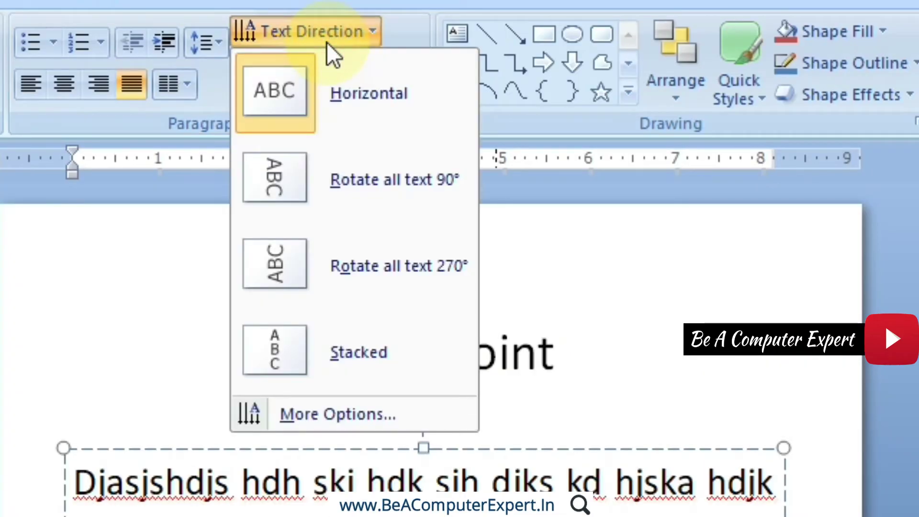
click(324, 415)
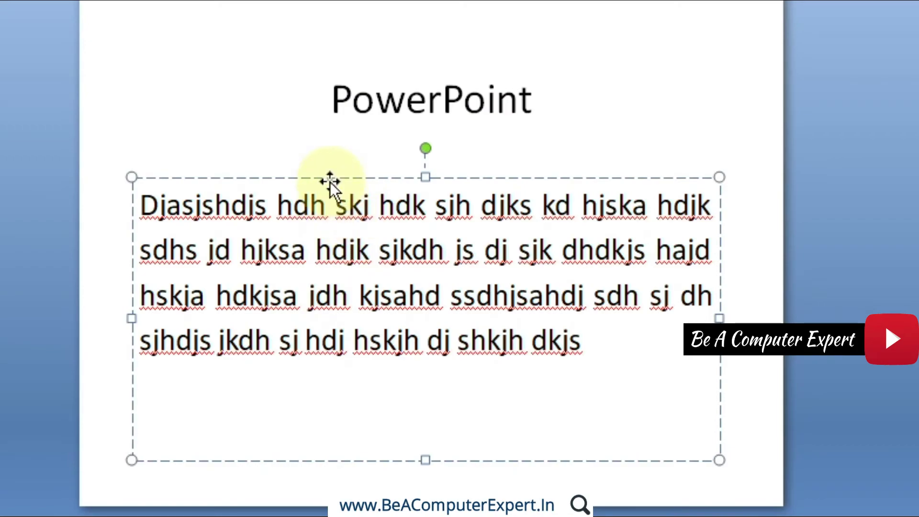
click(329, 180)
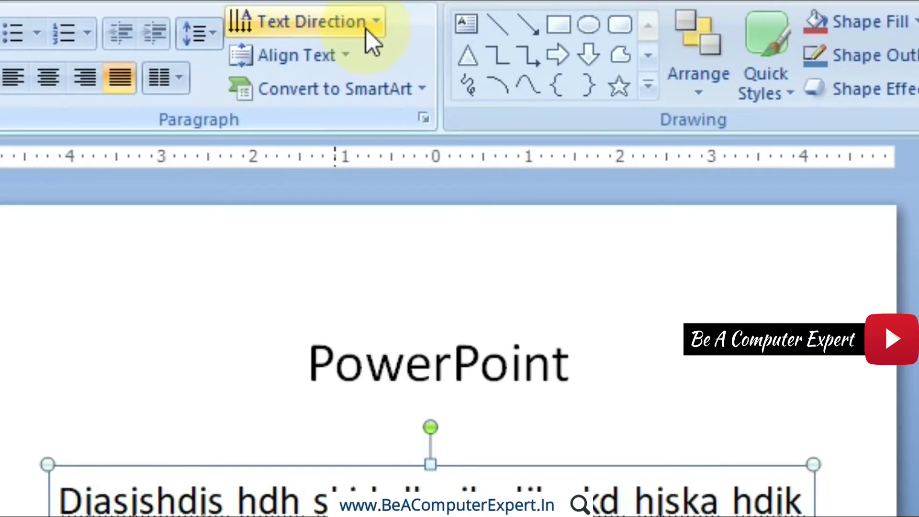
click(367, 29)
click(347, 432)
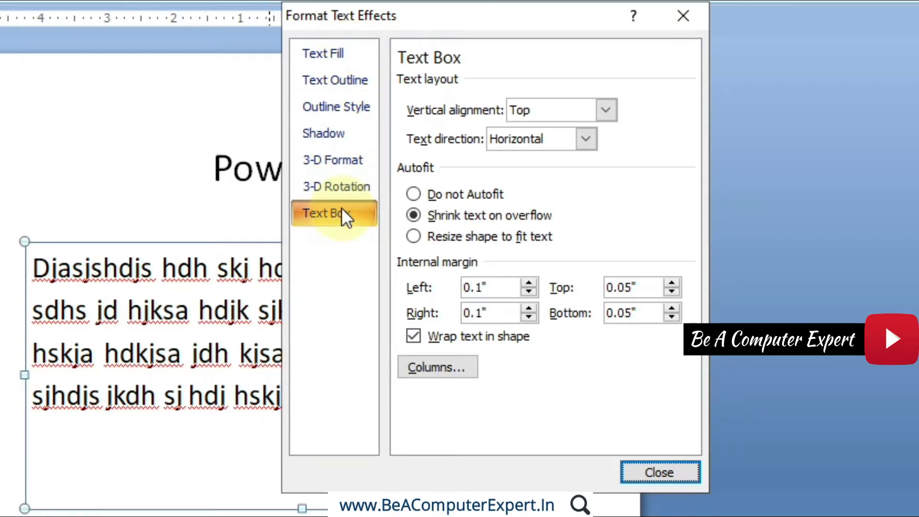
Remove the body text's fill, and then give the text a solid dark red fill
click(339, 55)
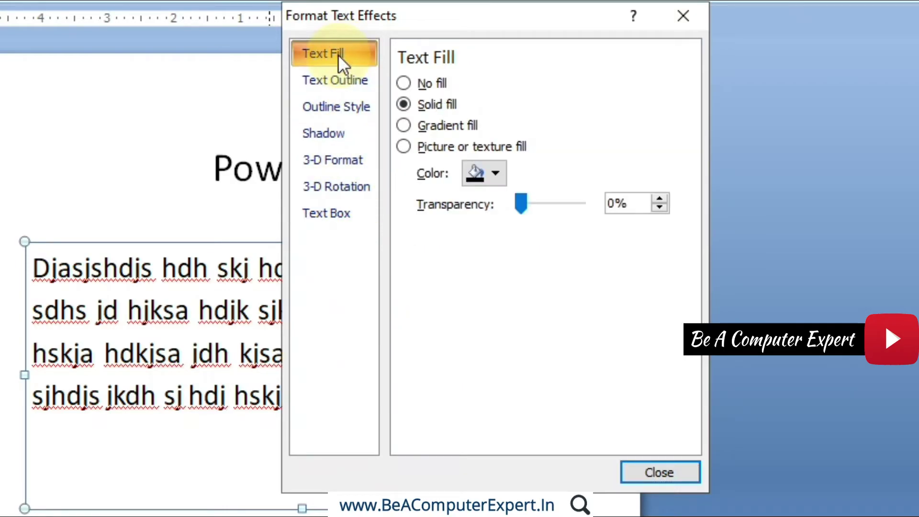
click(410, 85)
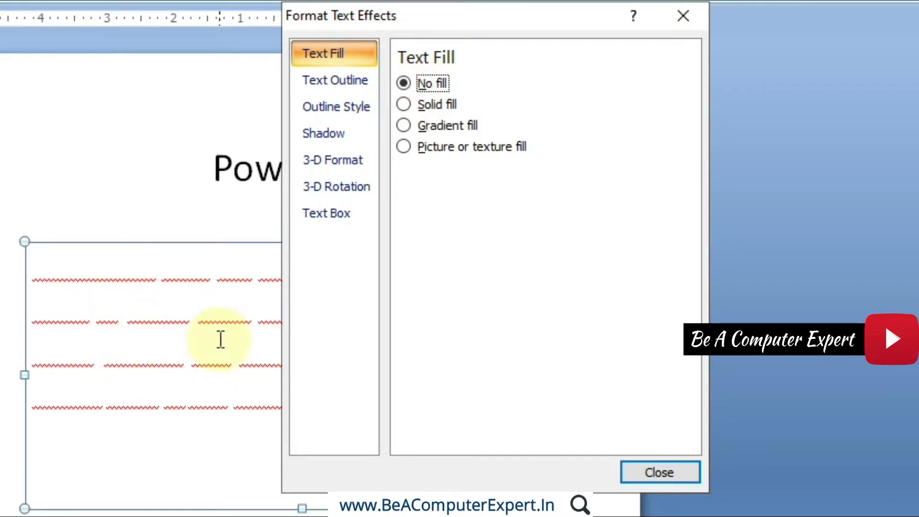
click(405, 104)
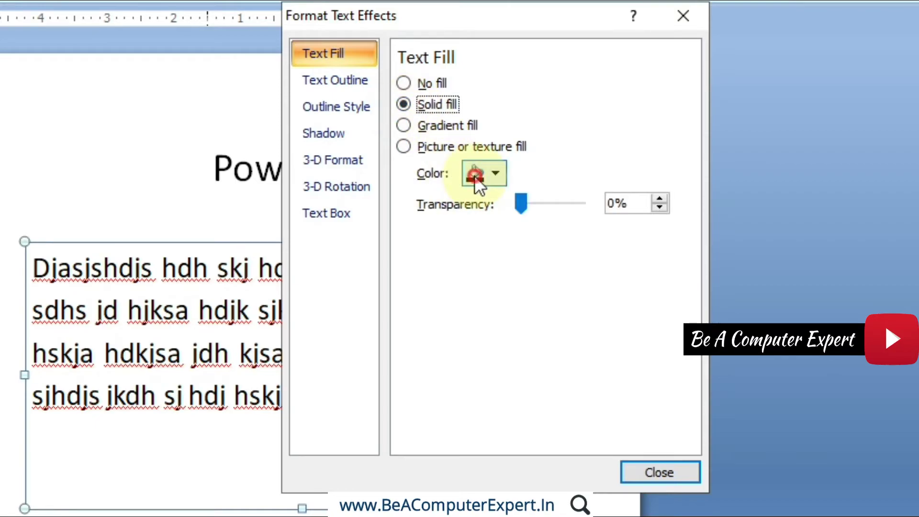
click(476, 175)
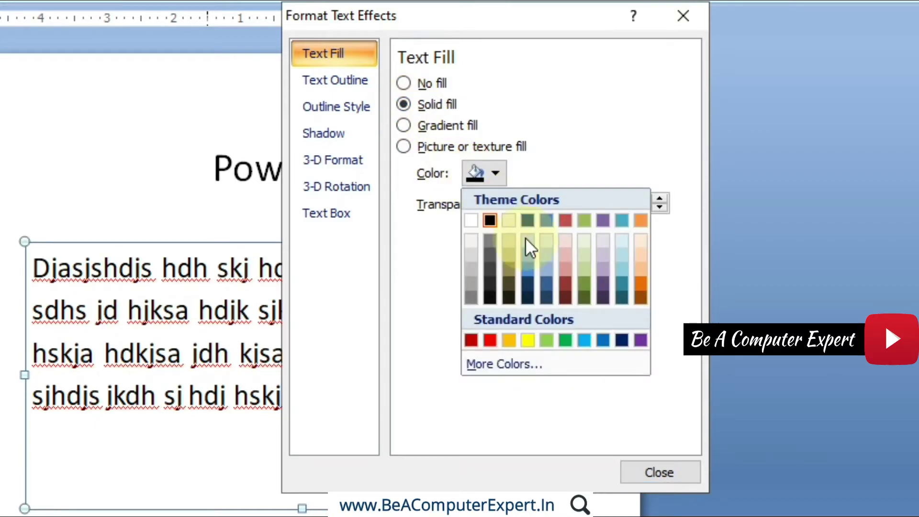
click(472, 340)
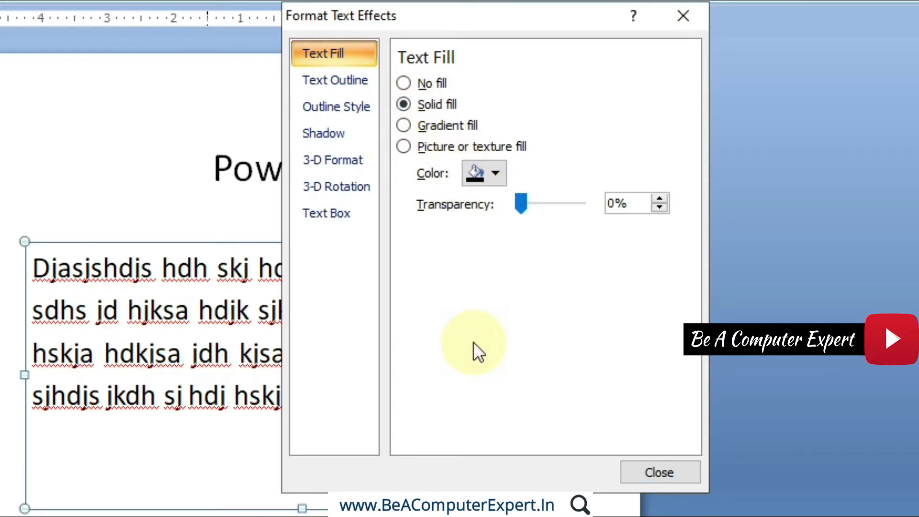
Try text fill transparencies of 50% and 64% on the body text, and then set the transparency back to 0%
click(522, 205)
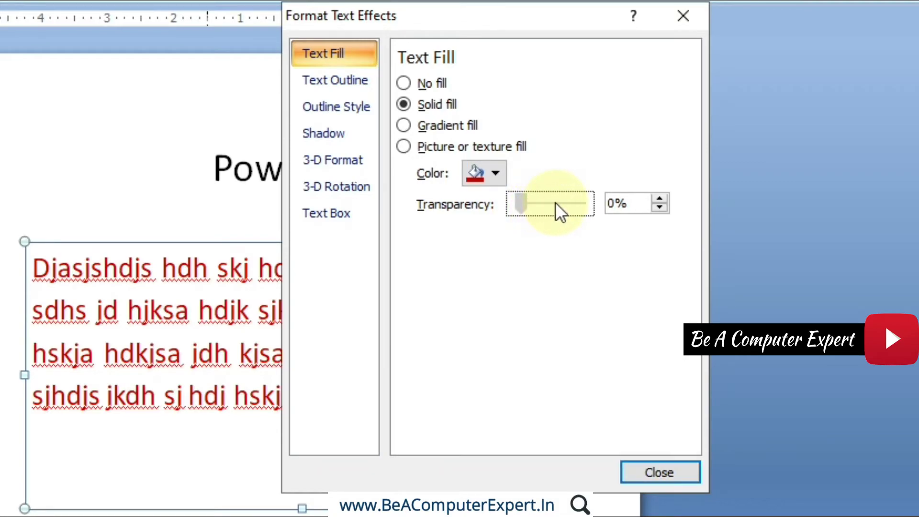
click(557, 204)
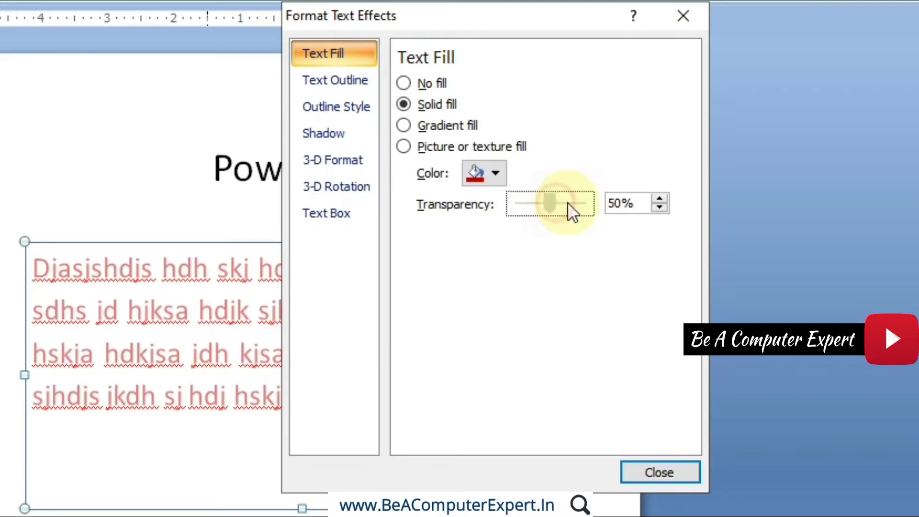
click(568, 203)
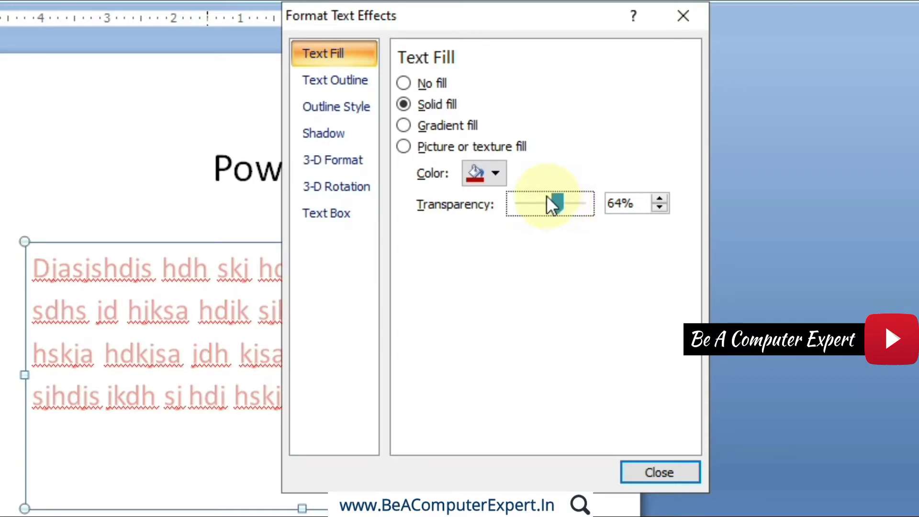
click(535, 206)
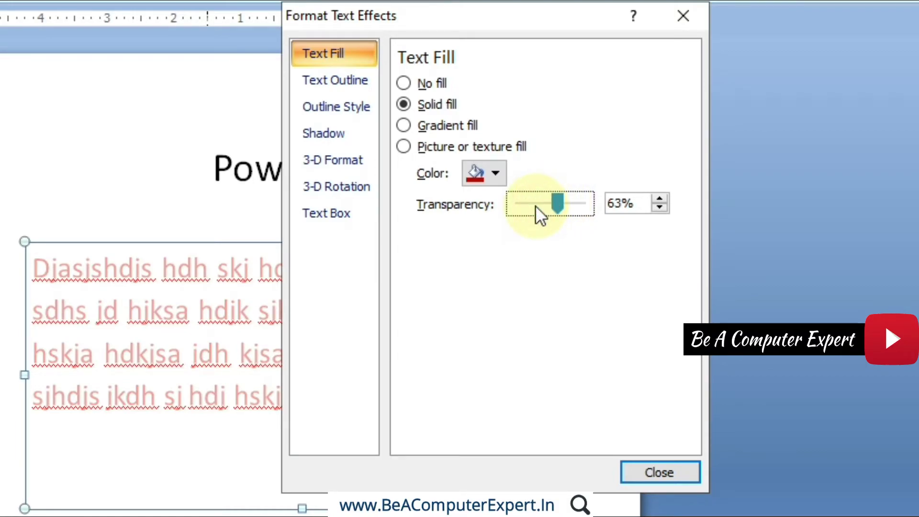
key(Left)
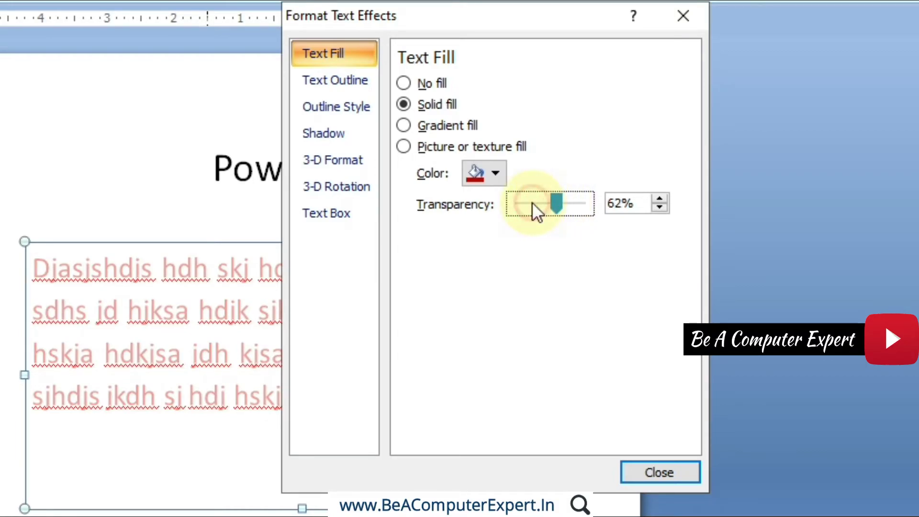
drag(556, 202, 498, 204)
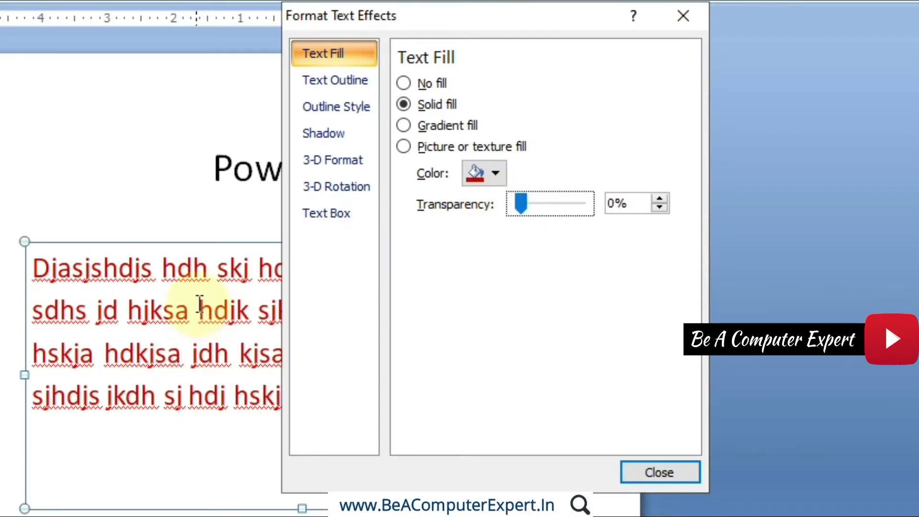
Switch the body text to a gradient fill, try the turquoise-to-blue preset, and settle on the dark-blue-to-red preset
click(403, 125)
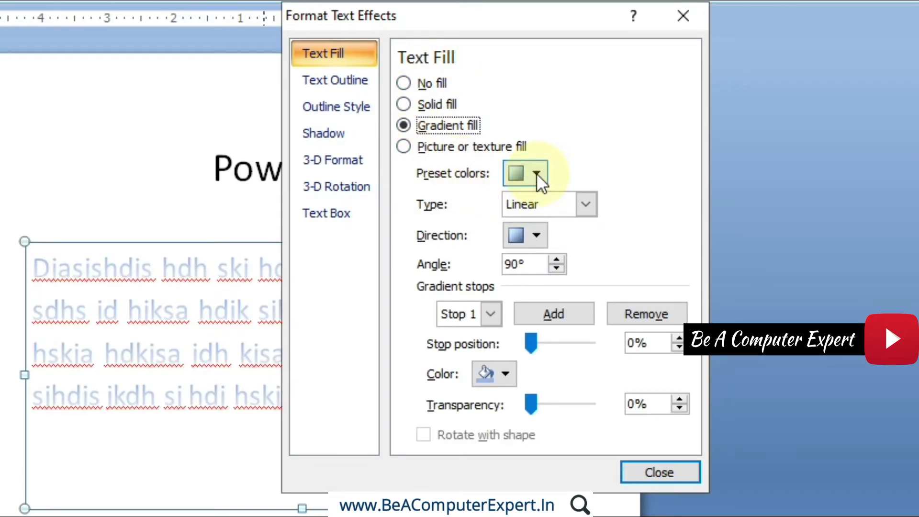
click(536, 173)
click(518, 220)
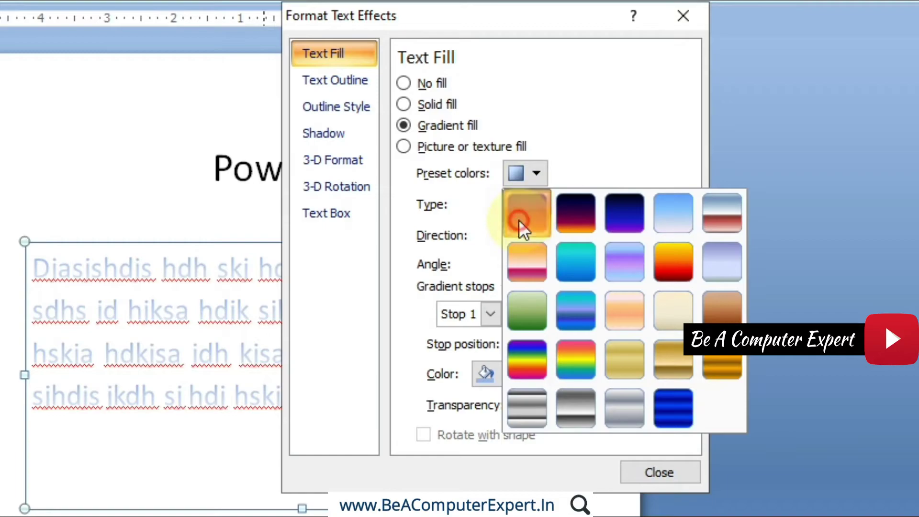
click(538, 173)
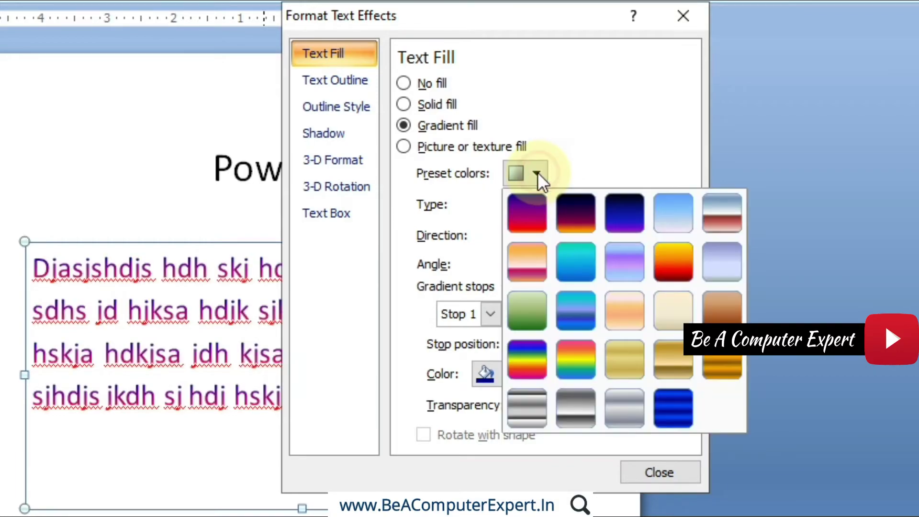
click(579, 261)
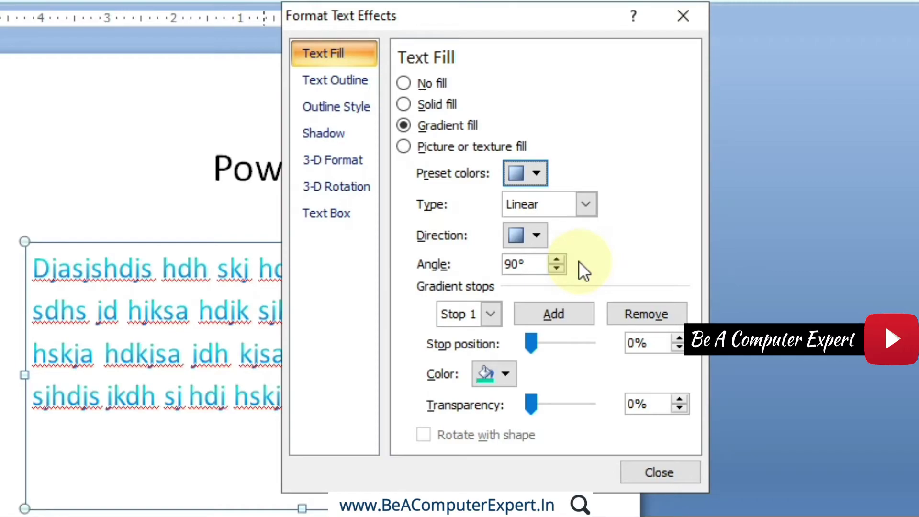
click(536, 171)
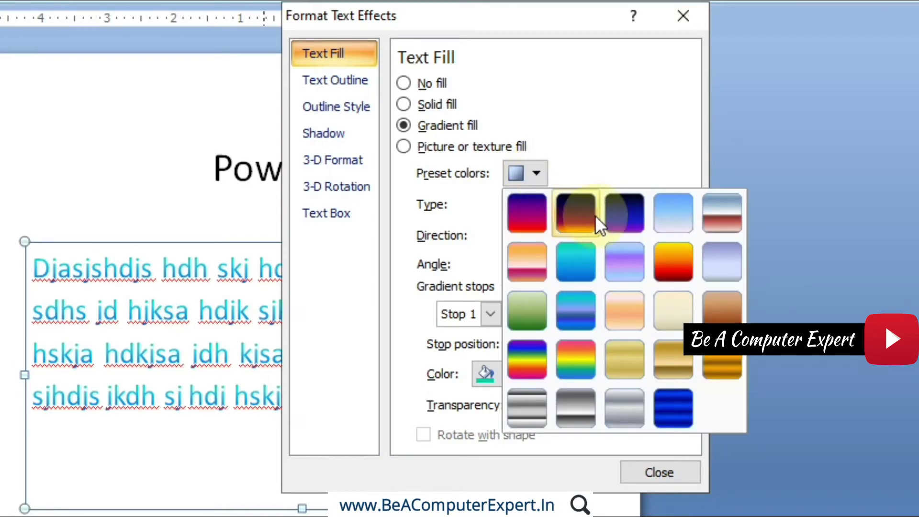
click(535, 219)
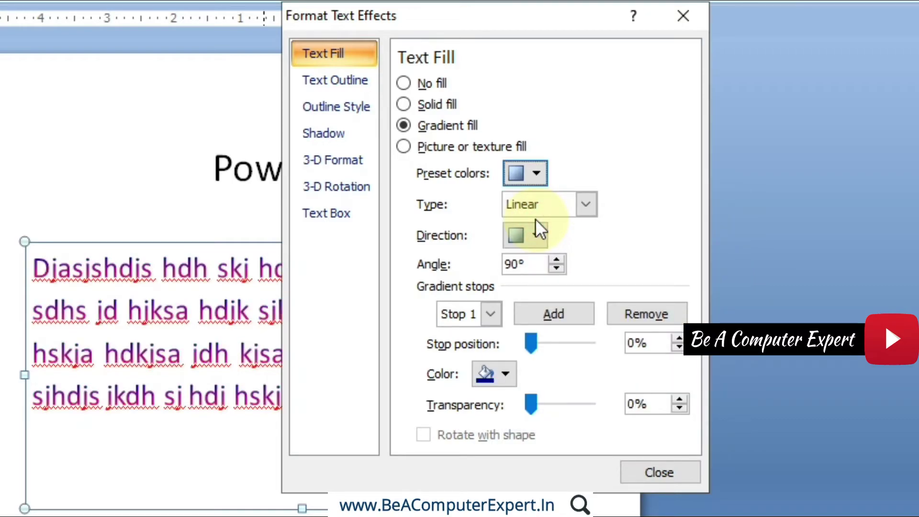
Try the Radial, Rectangular and Path gradient types on the body text, and then set the type back to Linear
click(586, 204)
click(557, 243)
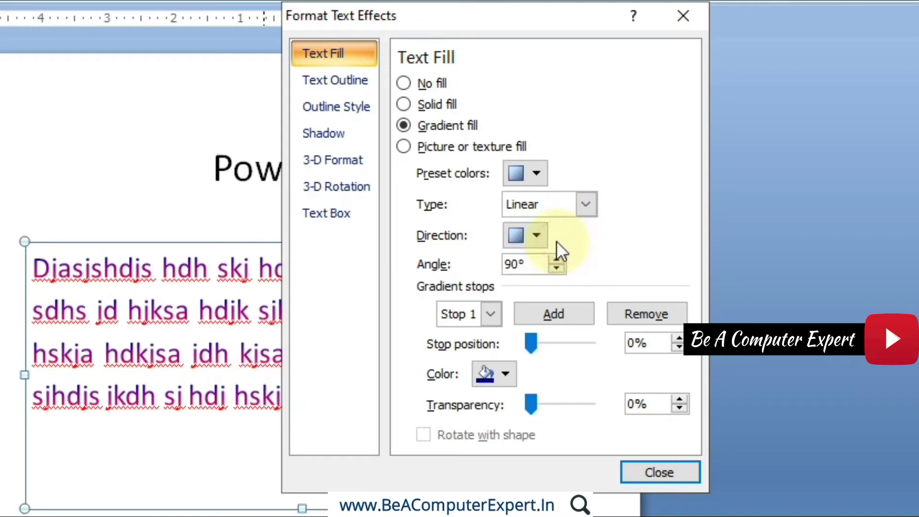
click(584, 203)
click(555, 266)
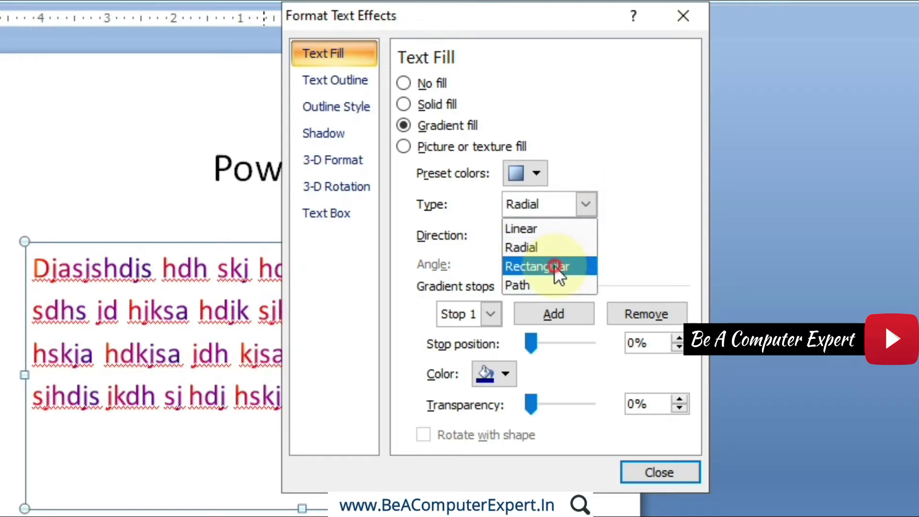
click(580, 204)
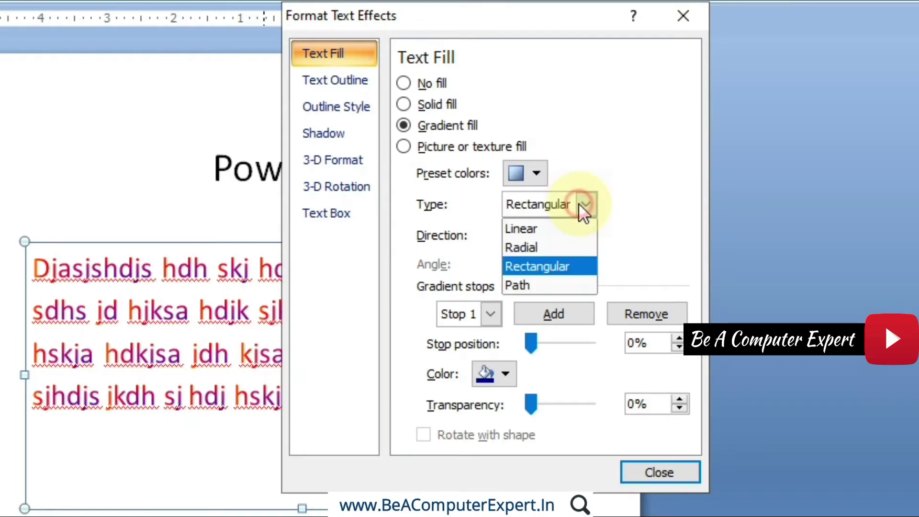
click(539, 283)
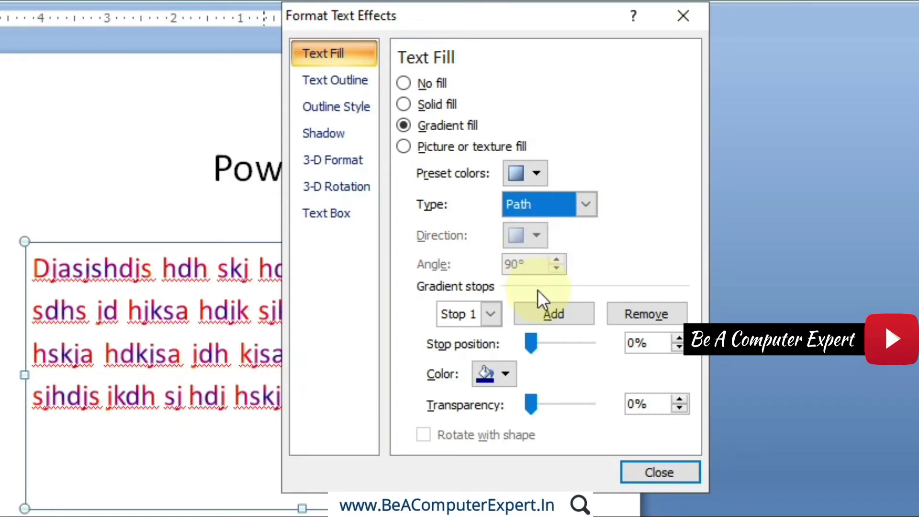
click(584, 207)
click(530, 232)
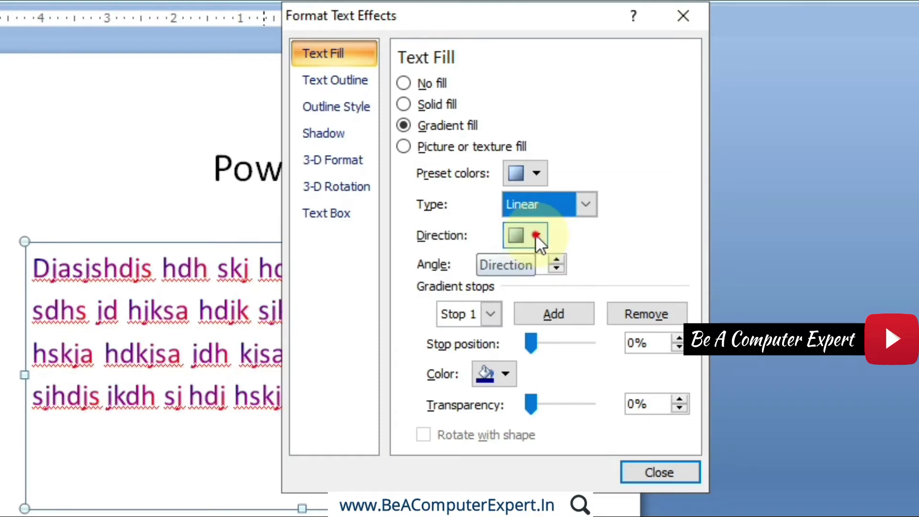
Set the body text's linear gradient direction to the 270° variant with red above blue, and close the text effects settings
click(536, 235)
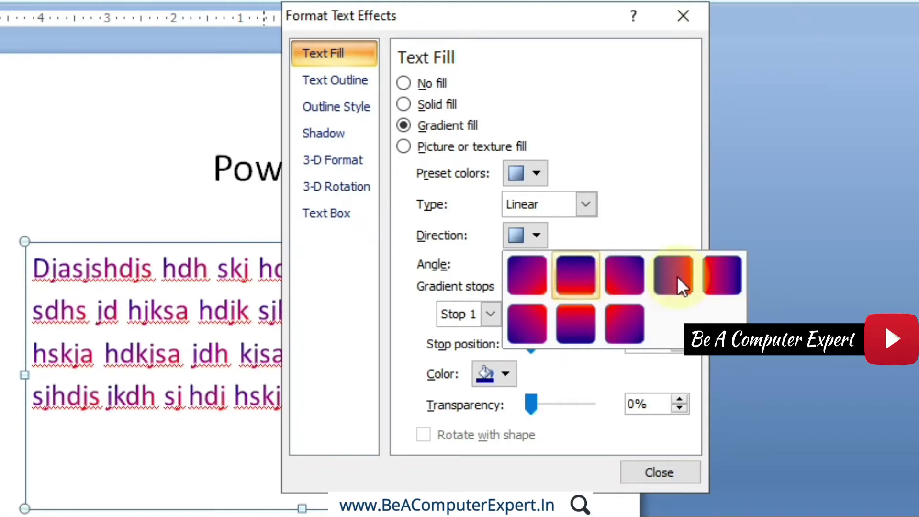
click(582, 315)
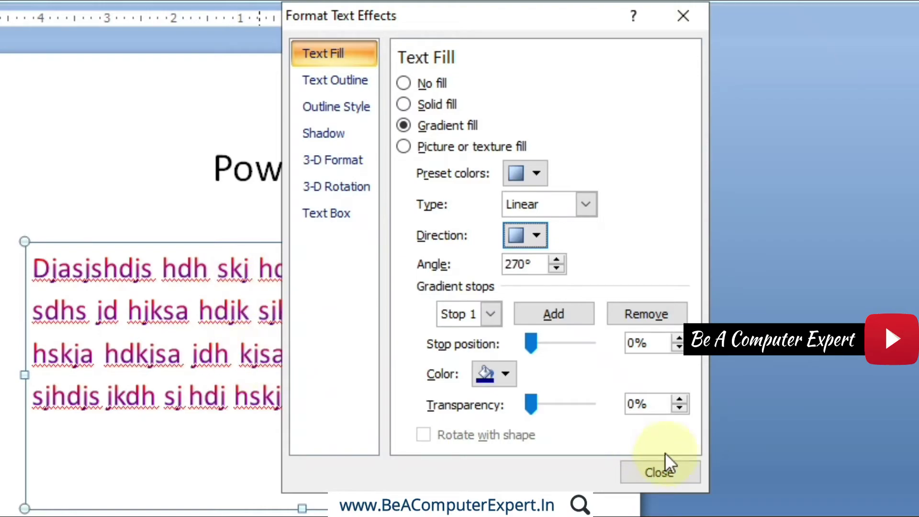
click(663, 471)
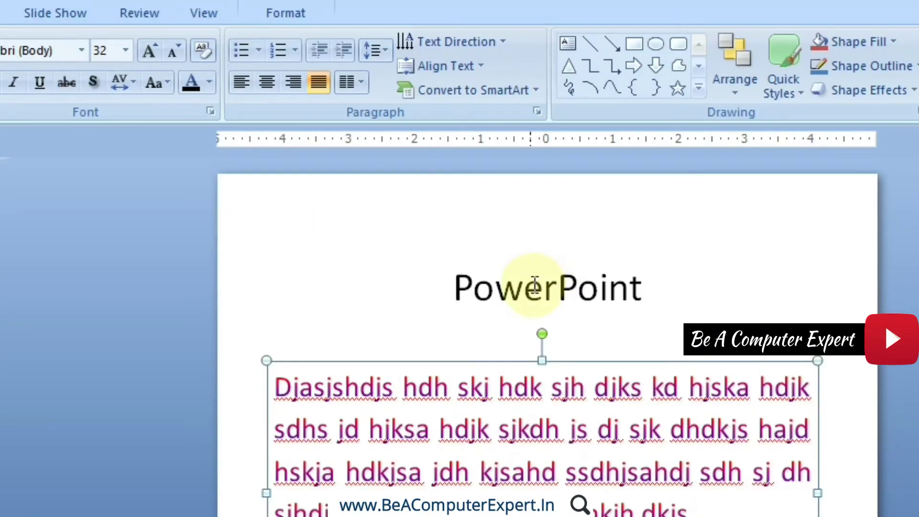
Select the slide title text "PowerPoint" and enlarge its font size to 80
click(535, 286)
click(513, 235)
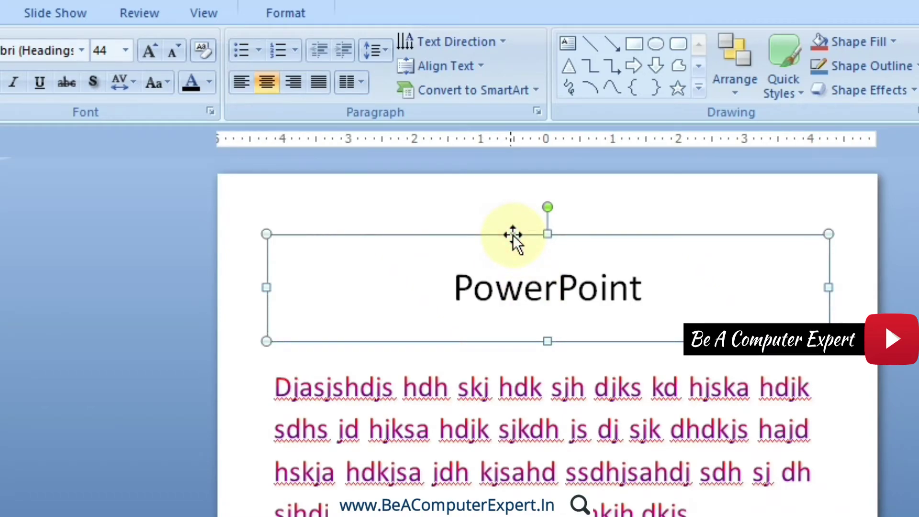
key(Escape)
click(642, 284)
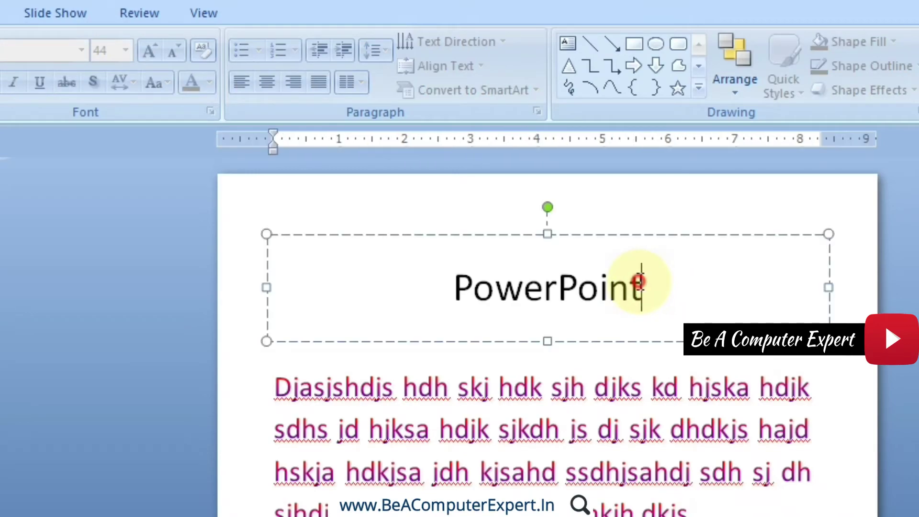
drag(649, 285, 441, 278)
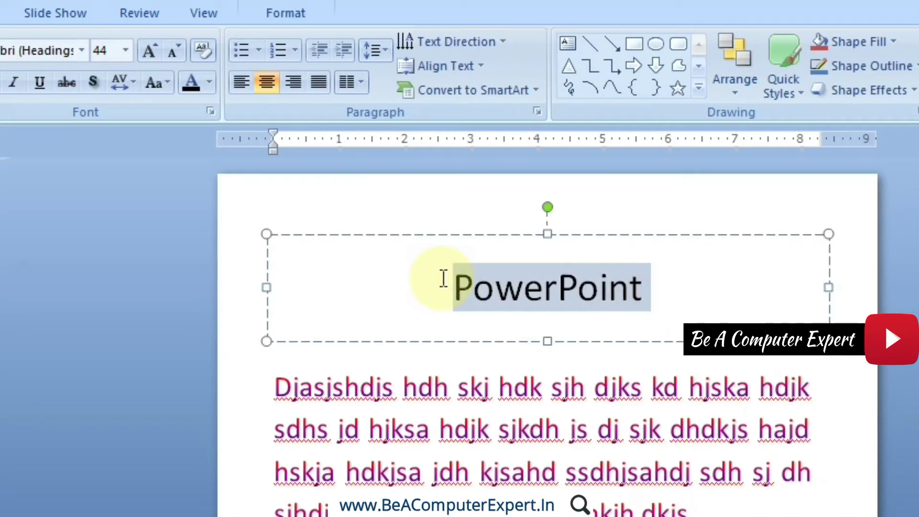
click(150, 48)
click(150, 48)
click(150, 49)
click(150, 48)
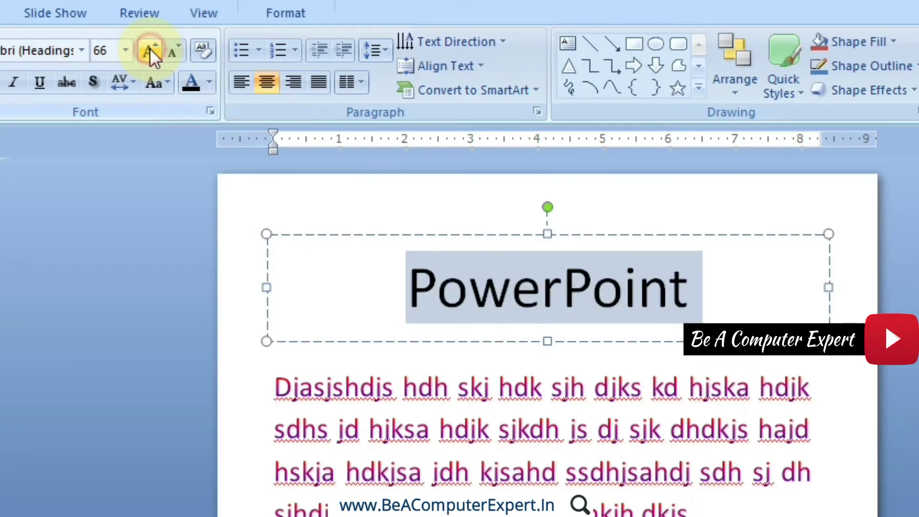
click(150, 49)
click(150, 49)
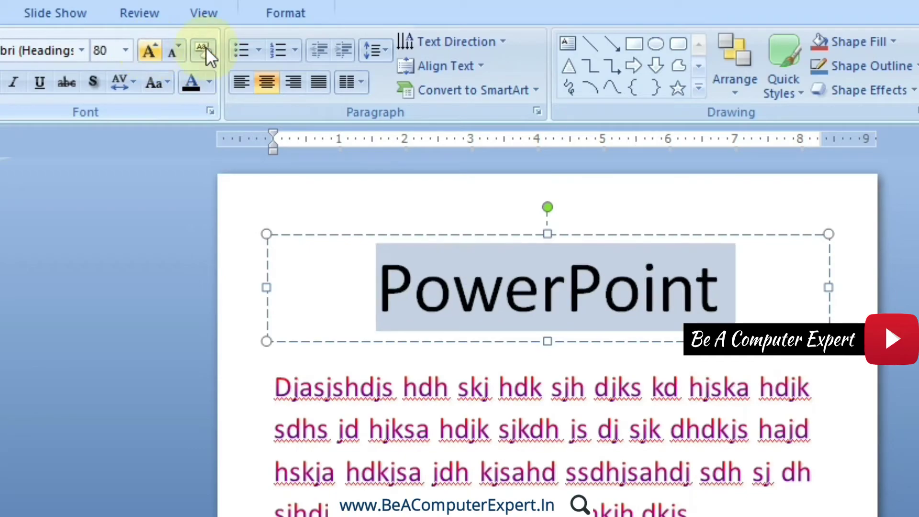
Open the text effects settings for the whole "PowerPoint" title box and switch its text to a gradient fill
click(396, 235)
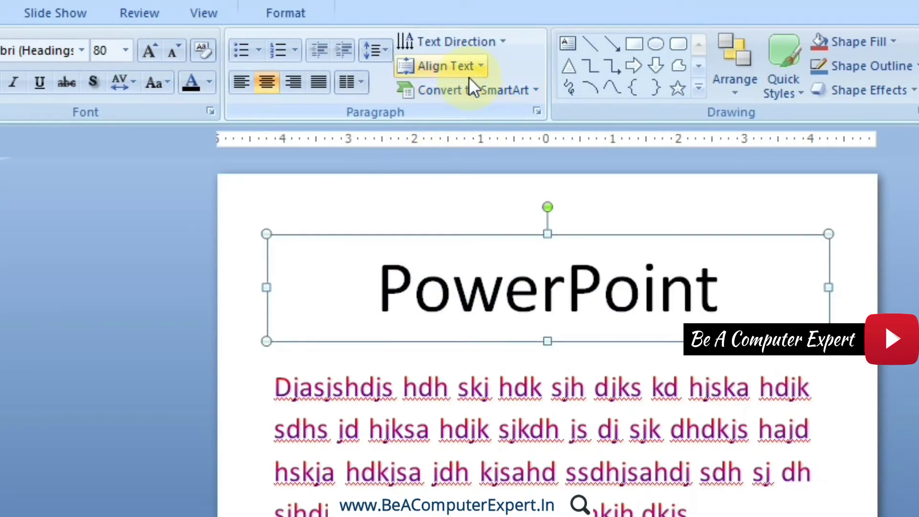
click(476, 42)
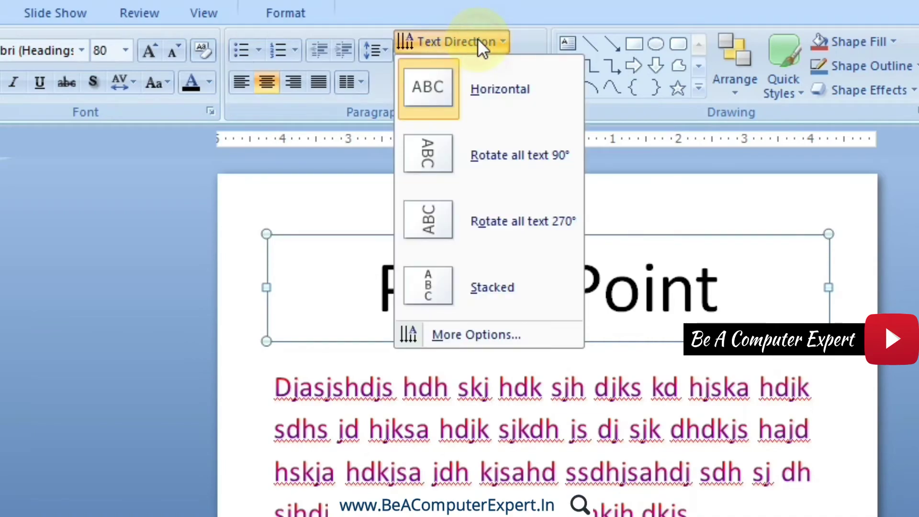
click(499, 332)
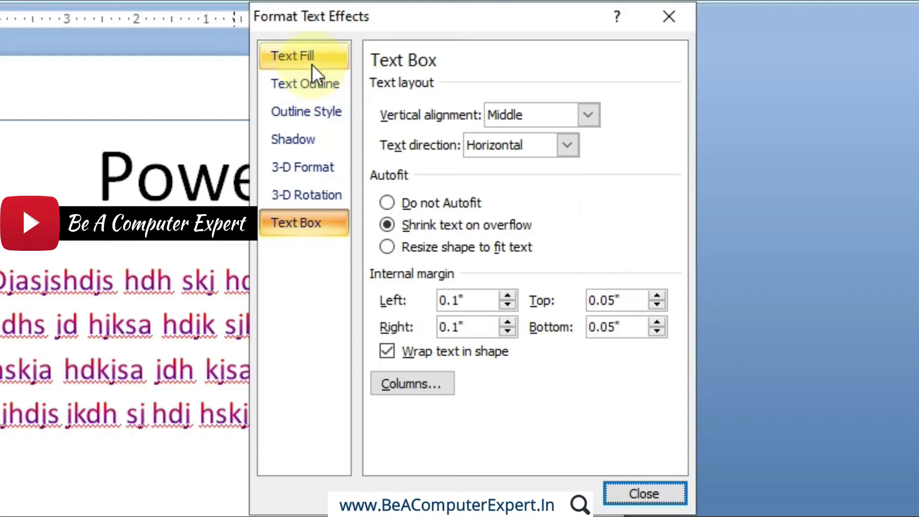
click(312, 64)
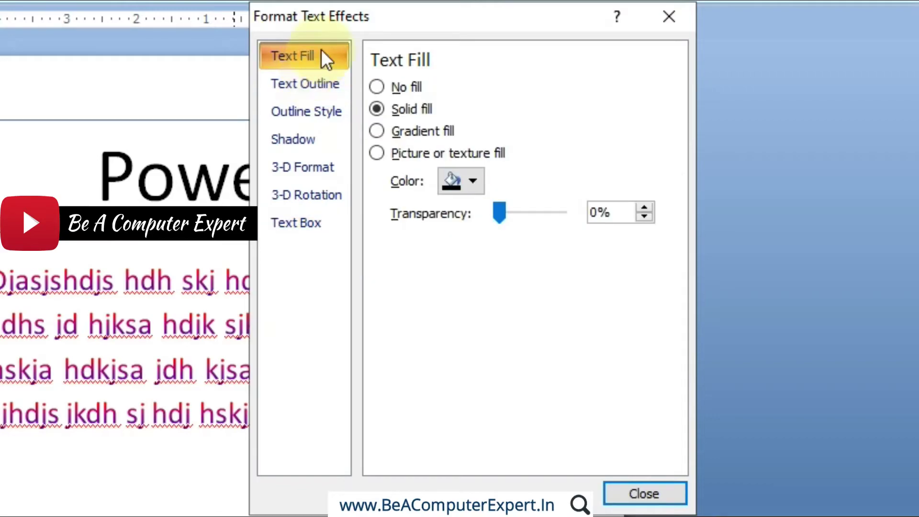
drag(404, 17, 630, 19)
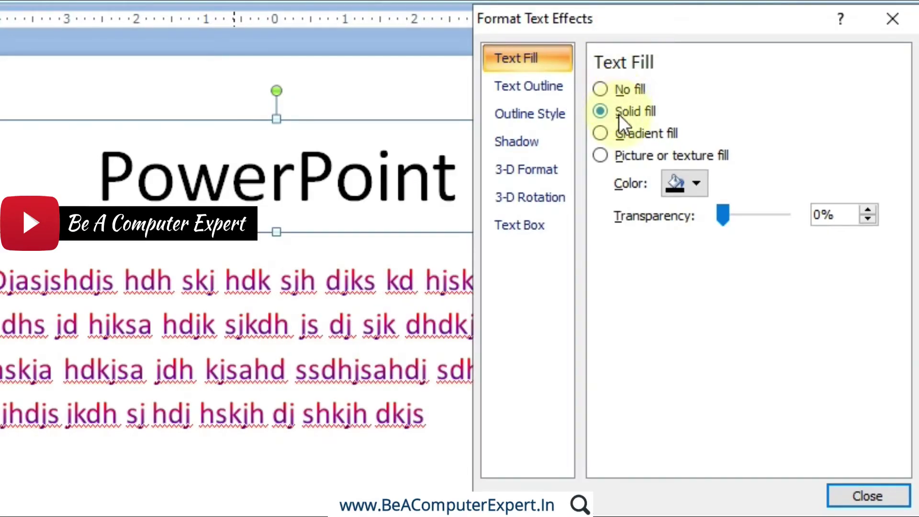
click(601, 131)
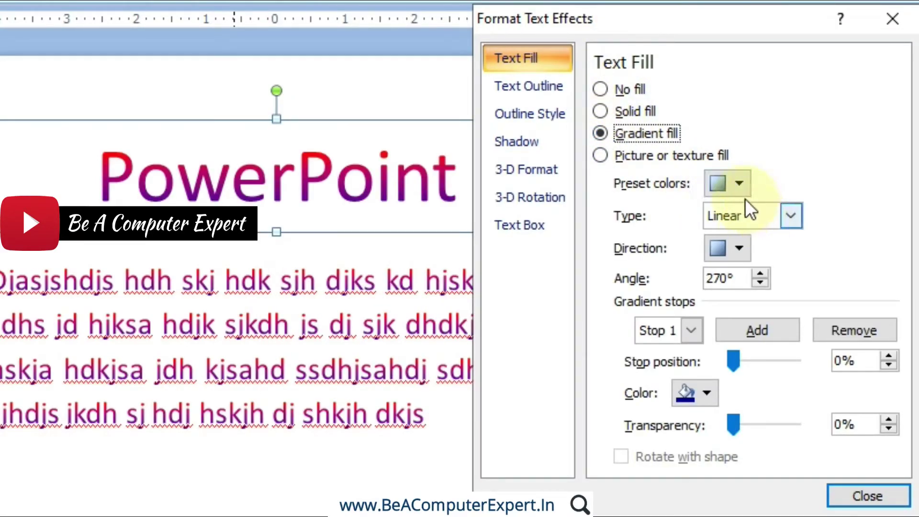
Set the title's linear gradient to the 315° diagonal direction, try other angles, and settle on an angle of 300°
click(741, 250)
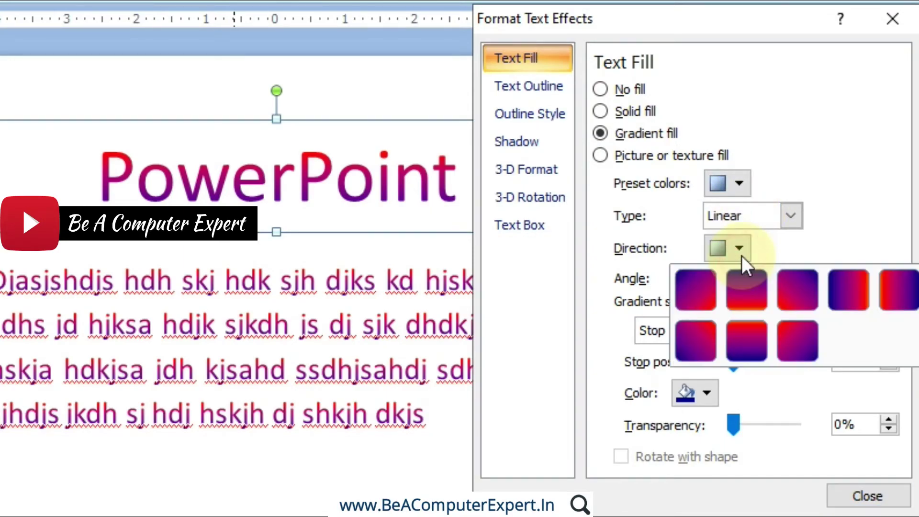
click(699, 330)
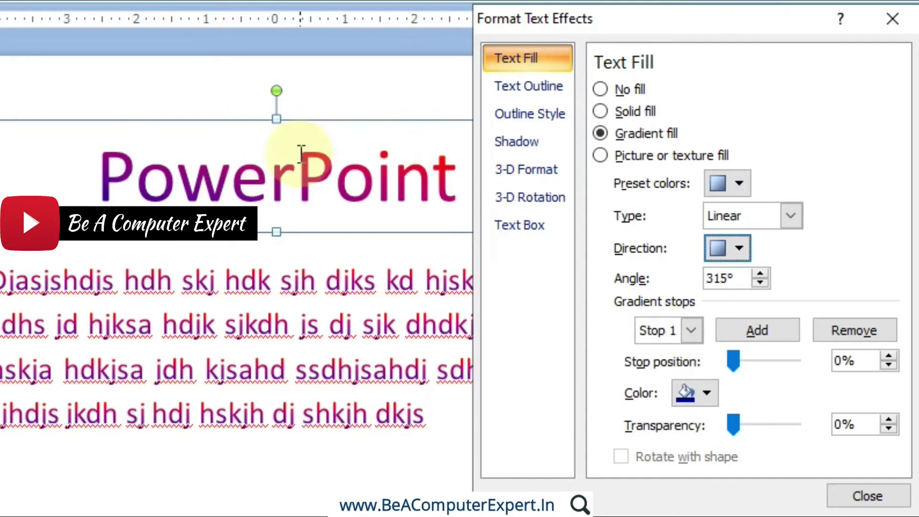
click(761, 275)
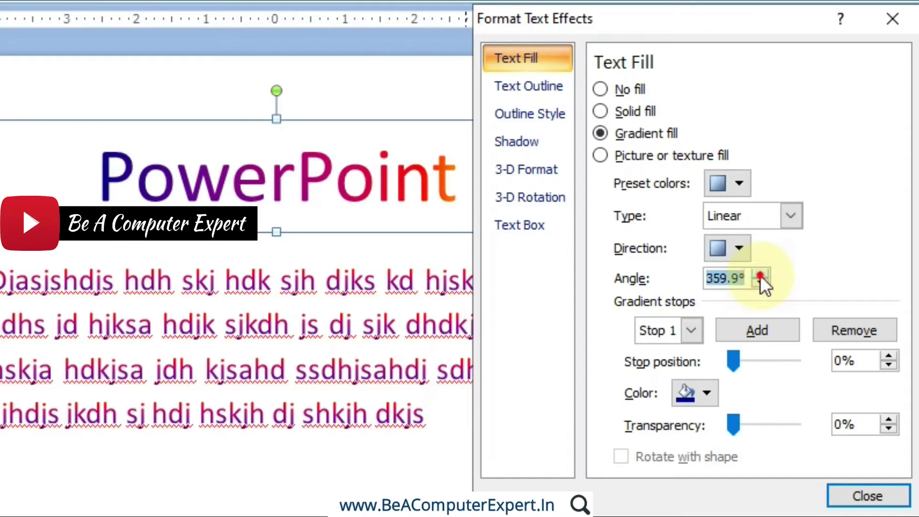
click(760, 283)
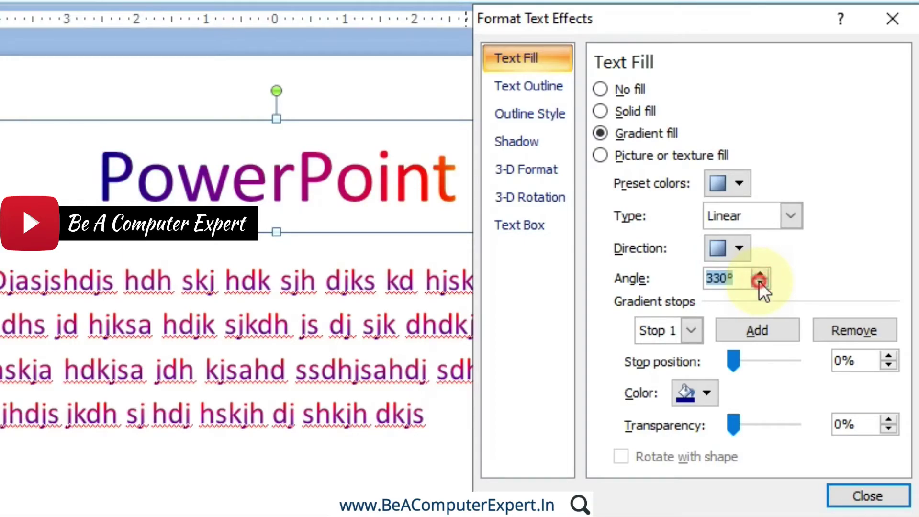
click(760, 283)
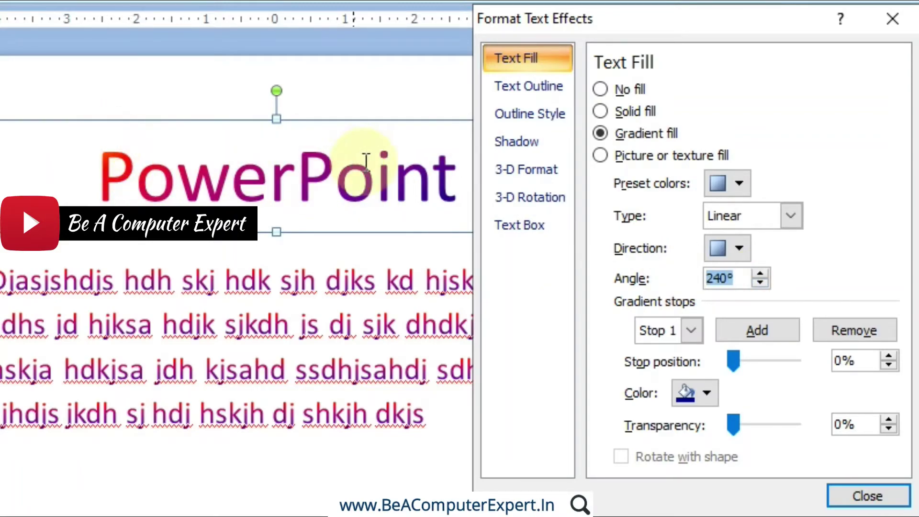
click(760, 275)
click(760, 276)
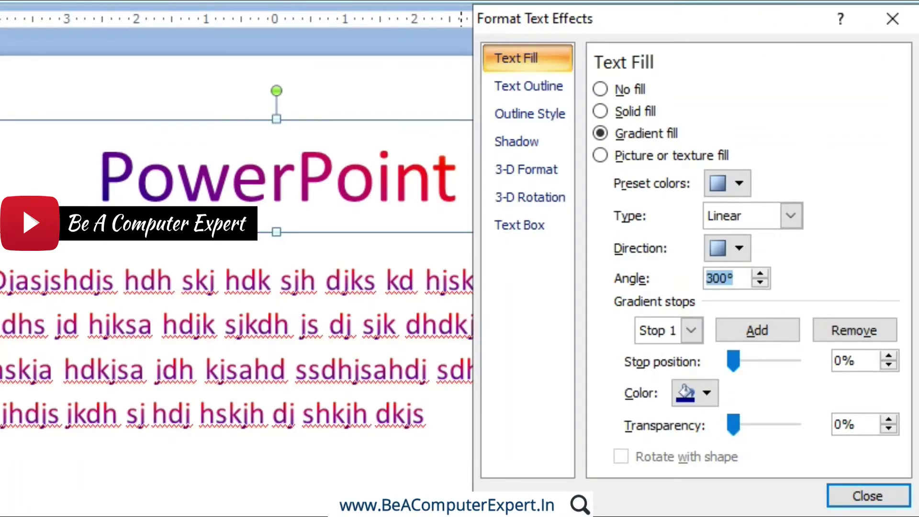
Give the title text a solid line outline in standard yellow
click(533, 87)
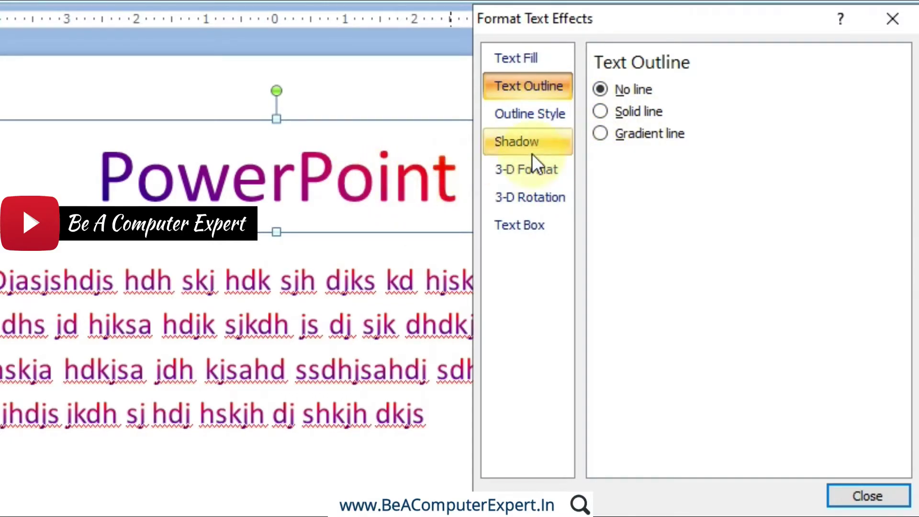
click(600, 112)
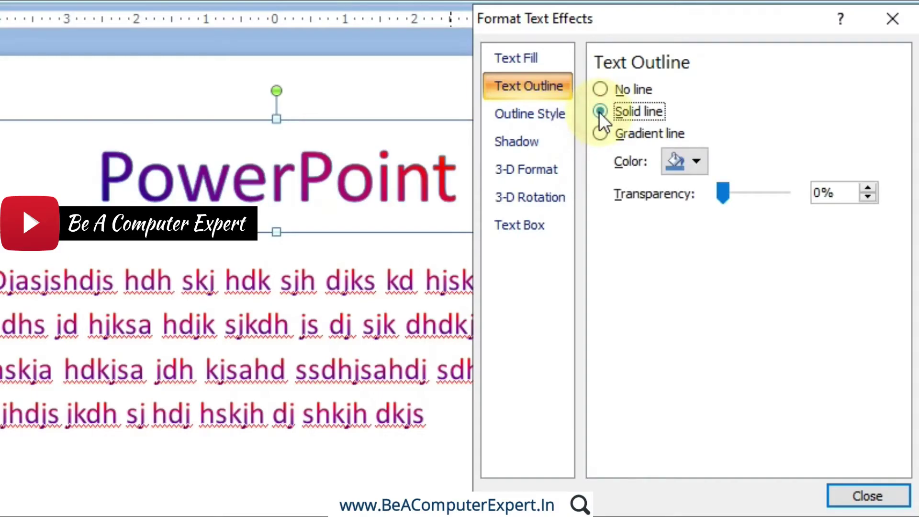
click(685, 155)
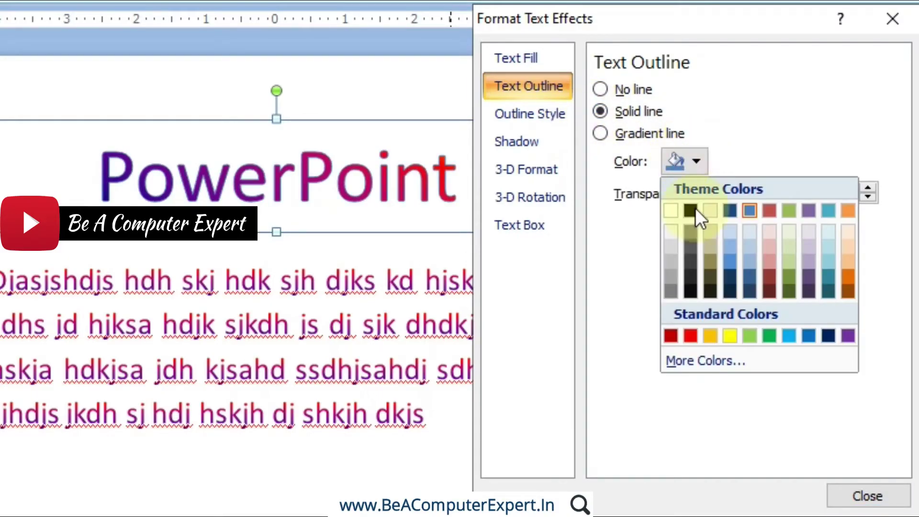
click(730, 336)
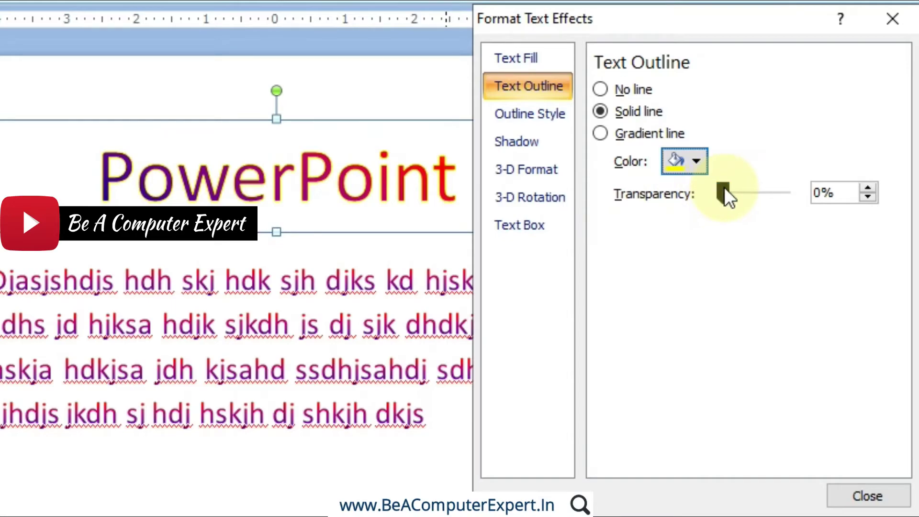
Switch the title text's outline to a gradient line with the rainbow preset running from pink through yellow to blue
click(600, 134)
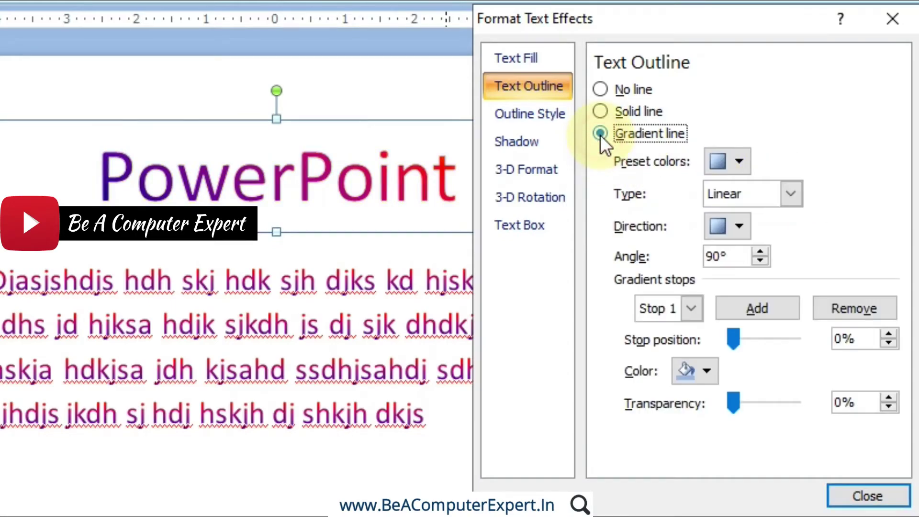
click(738, 163)
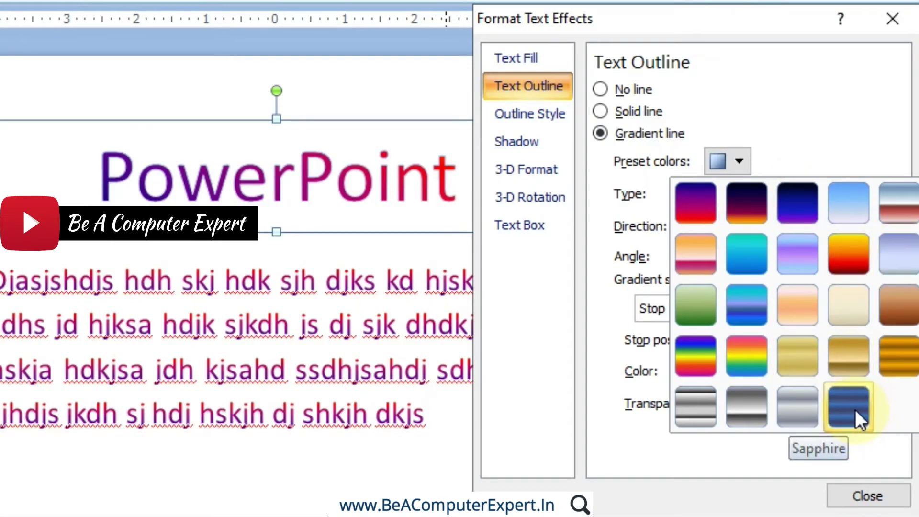
click(746, 366)
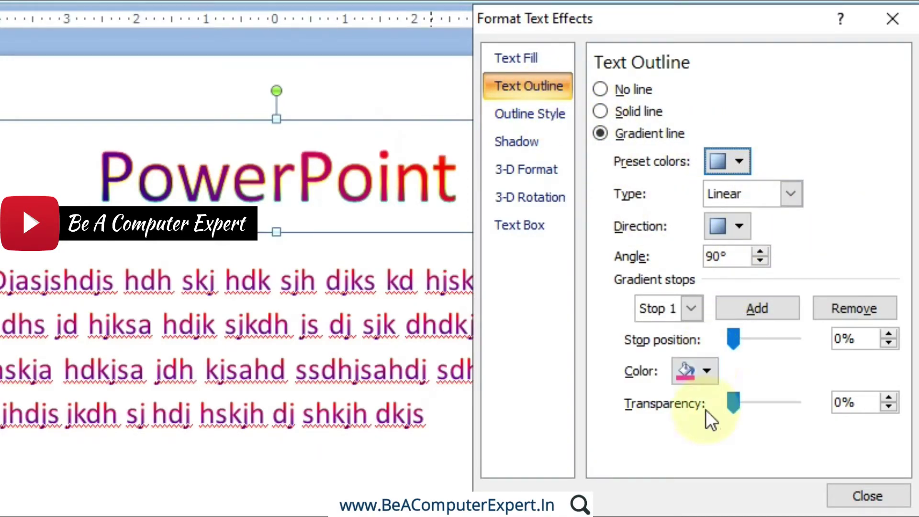
Increase the title text's outline width to 5 pt
click(504, 116)
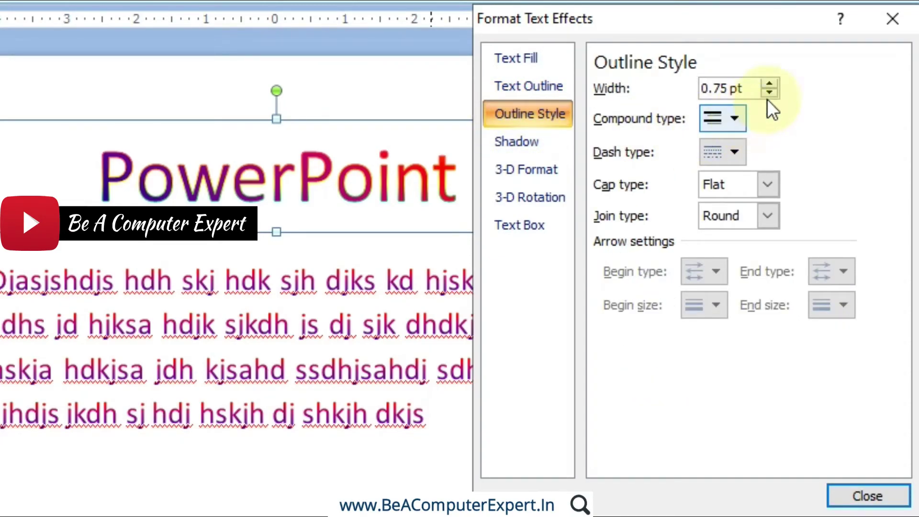
drag(758, 88, 673, 86)
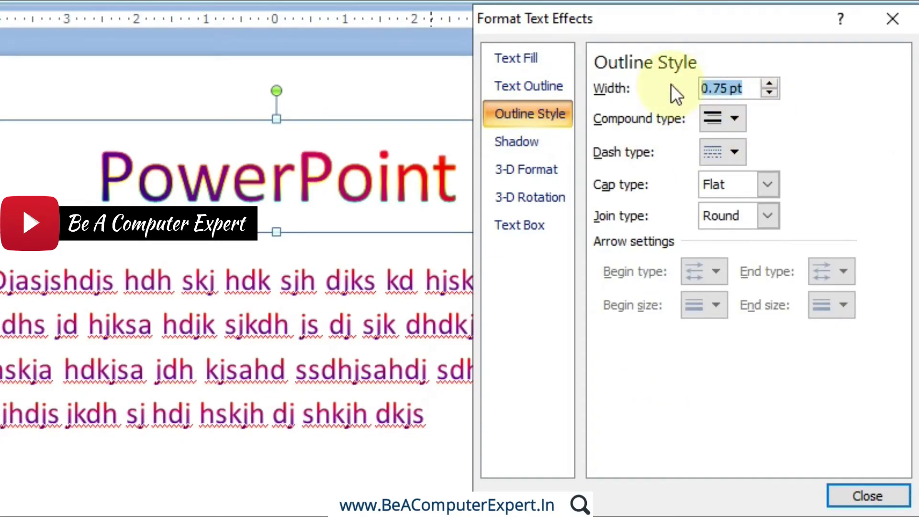
click(770, 85)
click(770, 84)
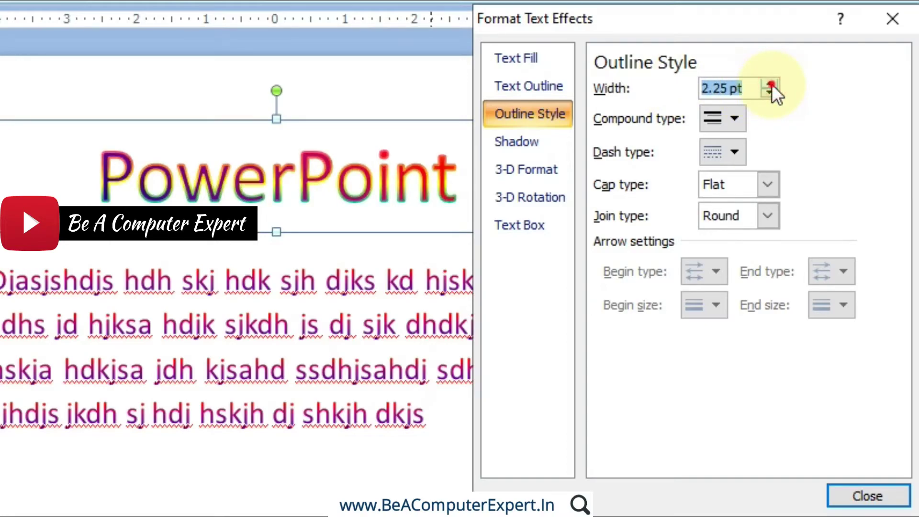
click(770, 85)
click(770, 85)
click(770, 85)
click(770, 85)
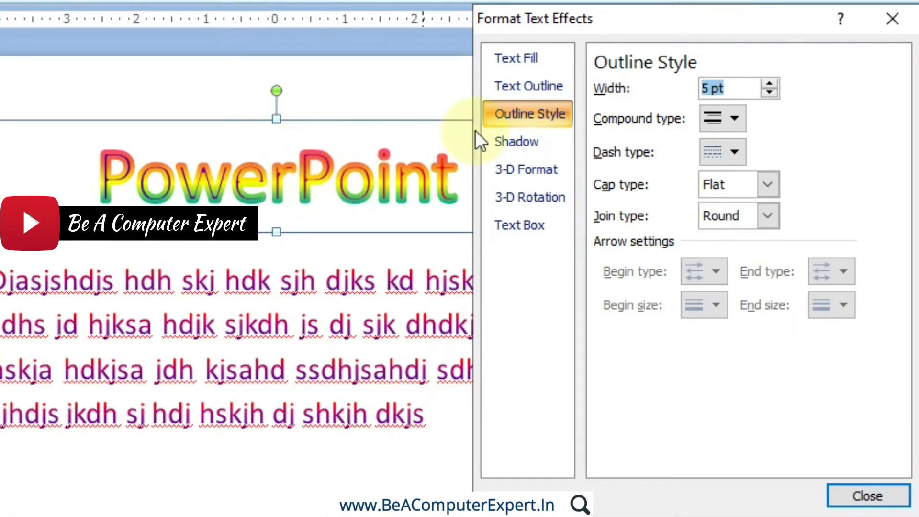
Try the two double-line compound types with unequal line thickness on the title's outline
click(733, 118)
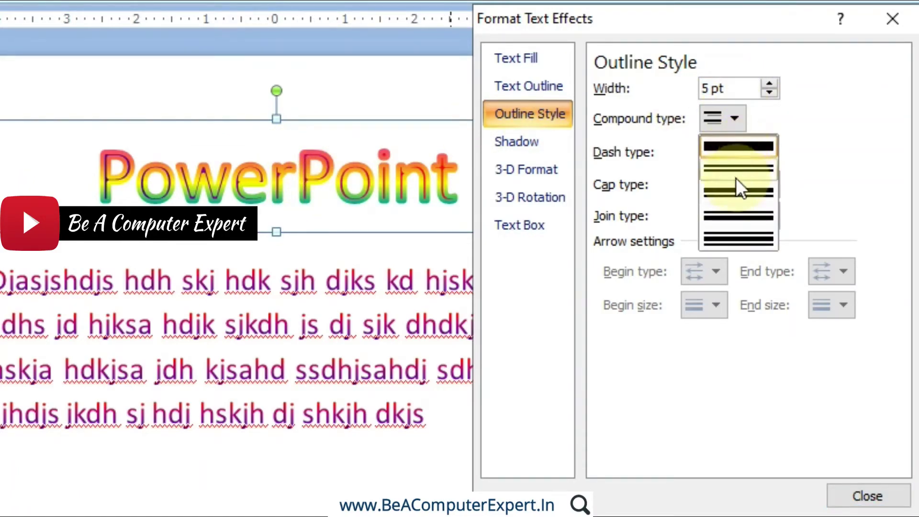
click(735, 192)
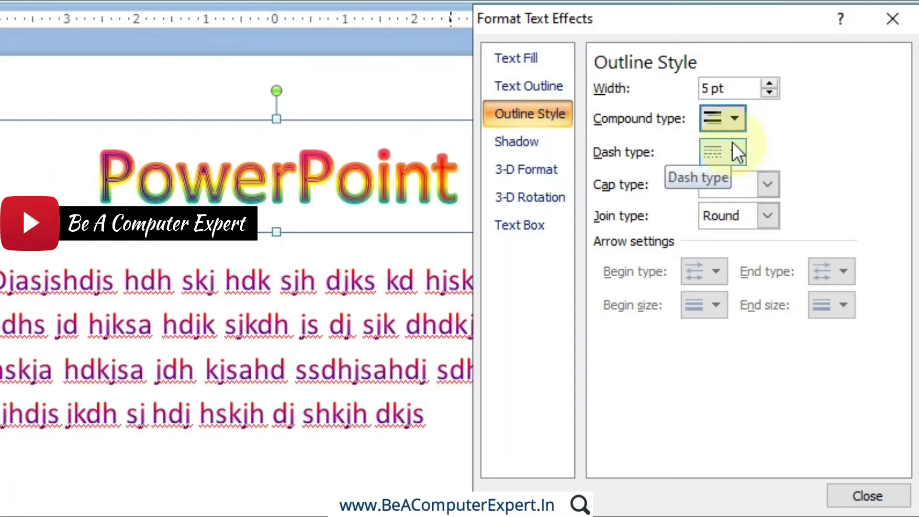
click(734, 120)
click(735, 216)
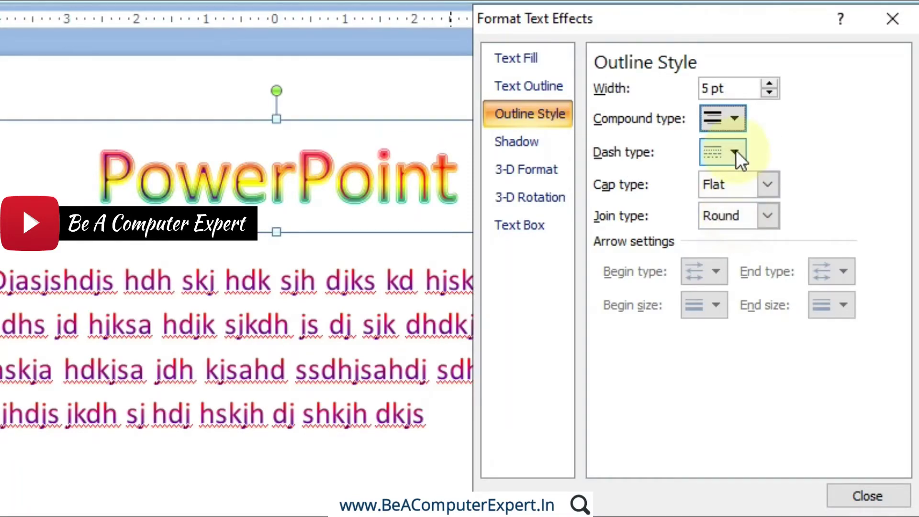
Apply a dashed line type to the title's outline, try the Square cap type, and settle on the Round cap type
click(736, 150)
click(750, 216)
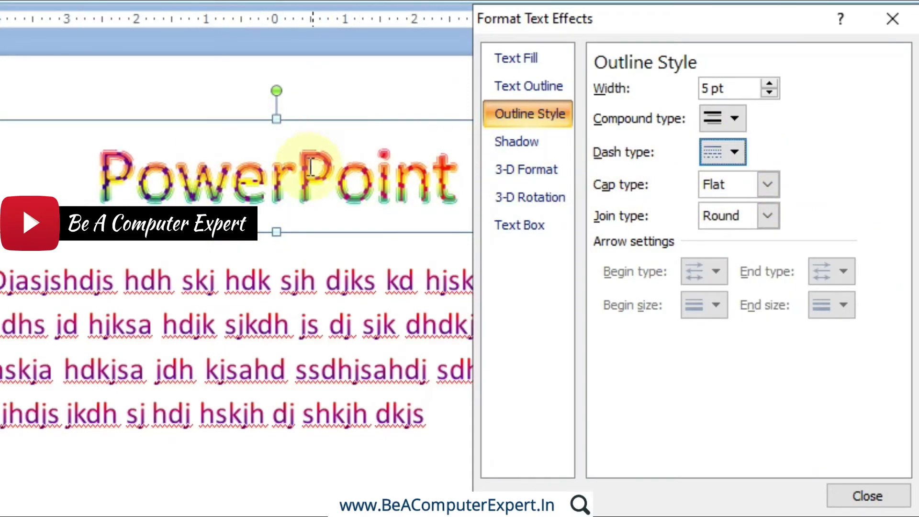
click(764, 187)
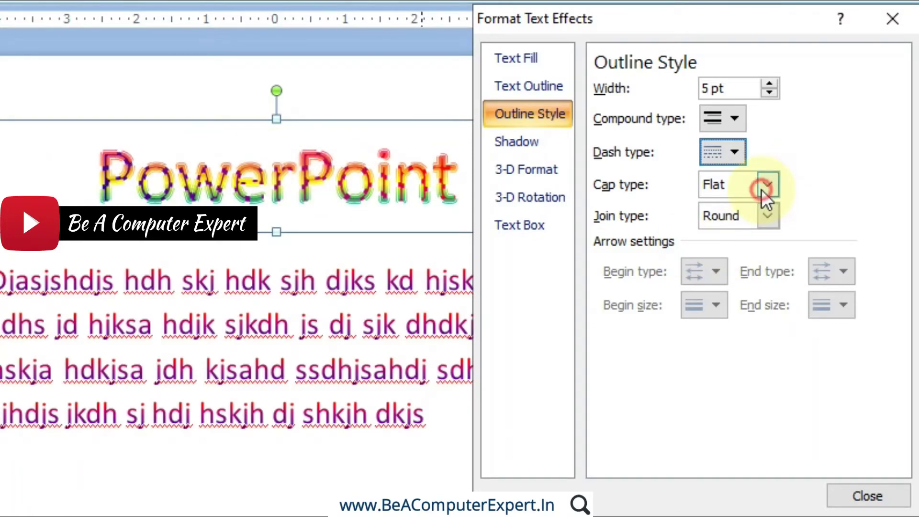
click(725, 218)
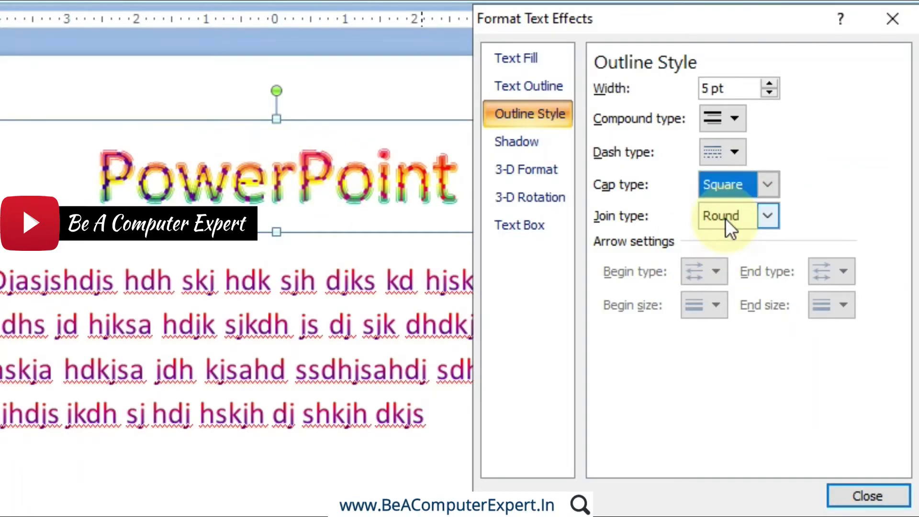
click(768, 187)
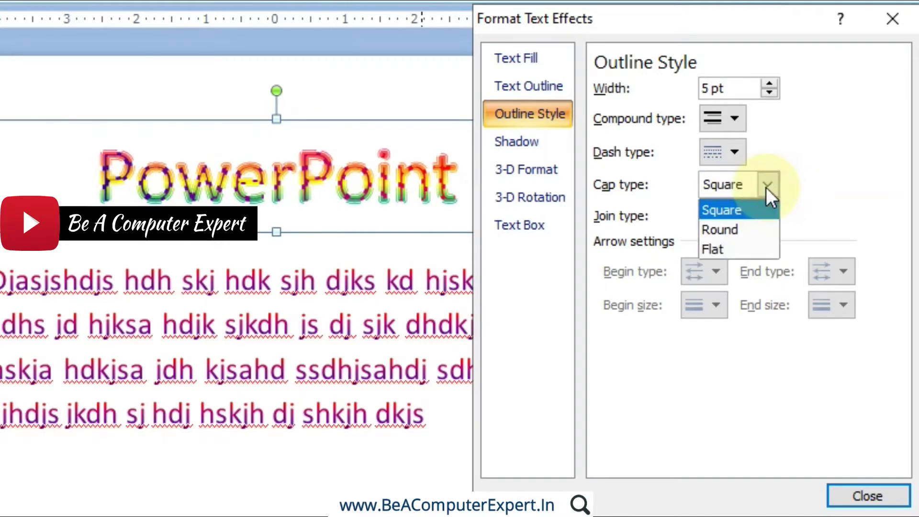
click(742, 231)
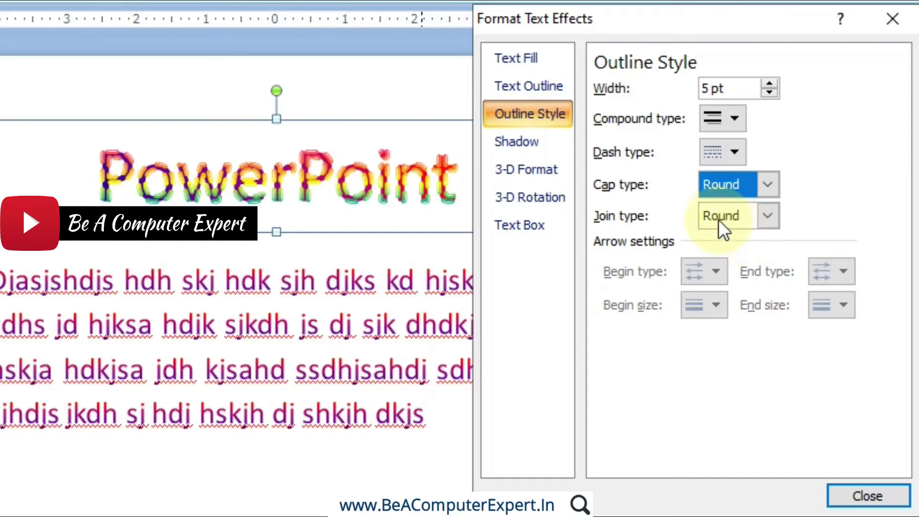
Set the title outline's join type to Bevel and its compound type to the single thick line
click(769, 217)
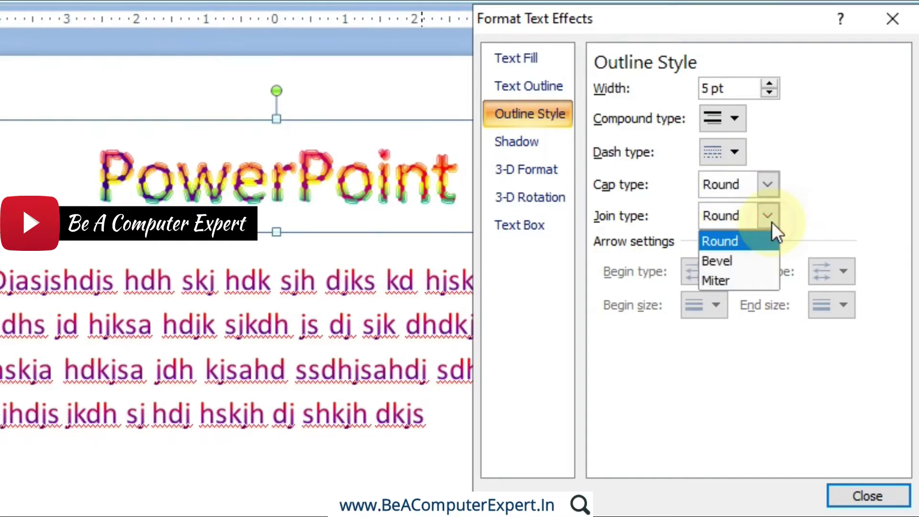
click(738, 261)
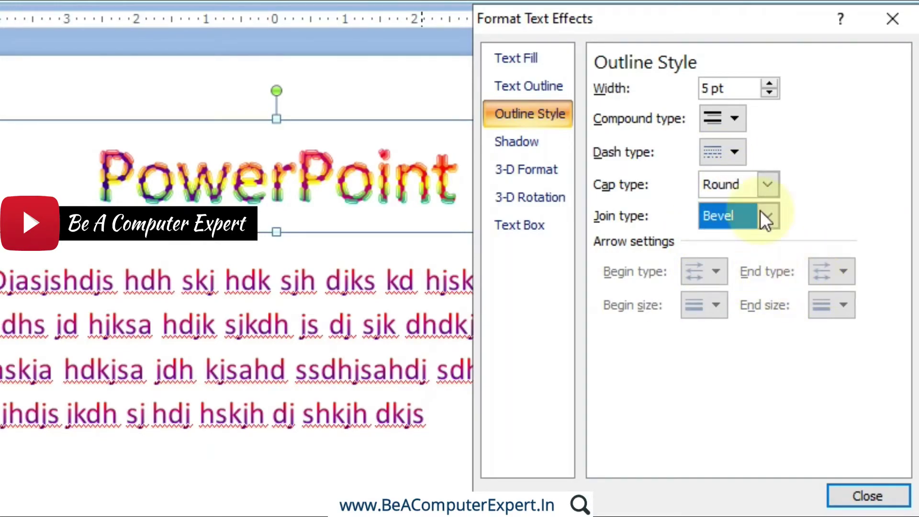
click(733, 119)
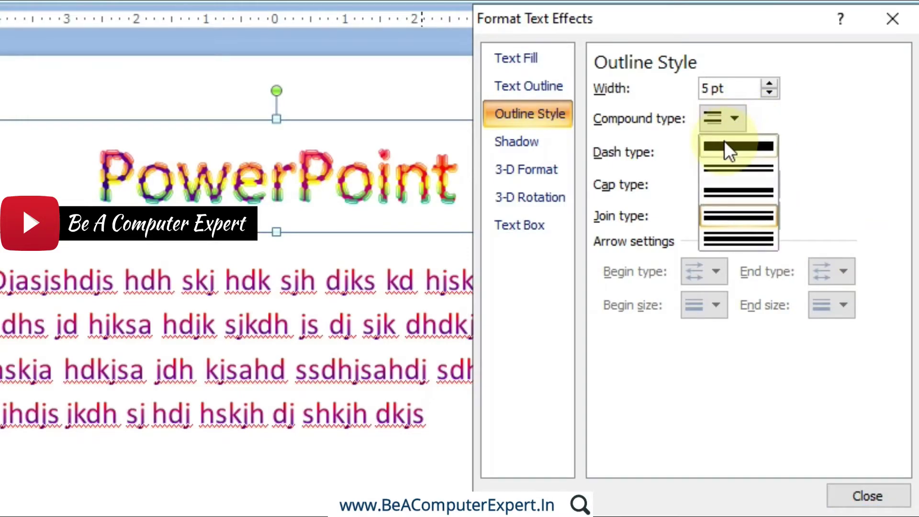
click(725, 141)
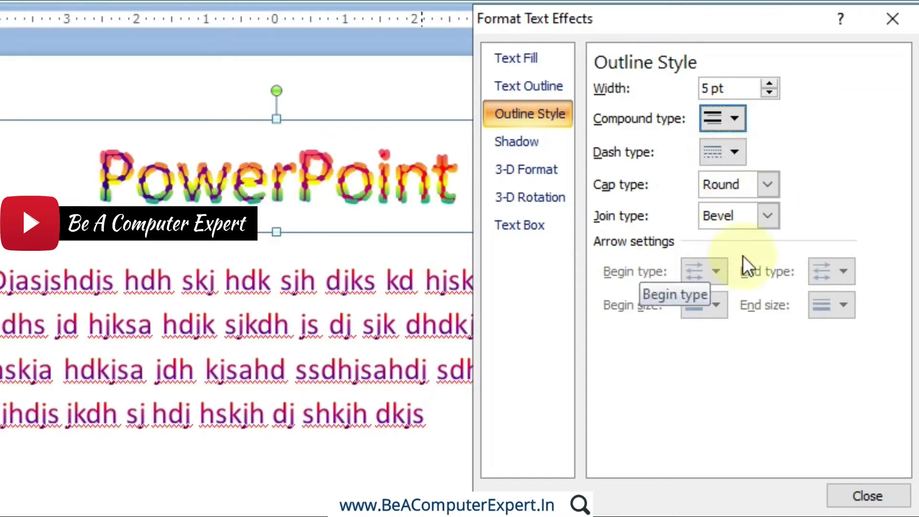
Add a shadow to the title text, trying standard red and settling on standard orange as its color
click(557, 147)
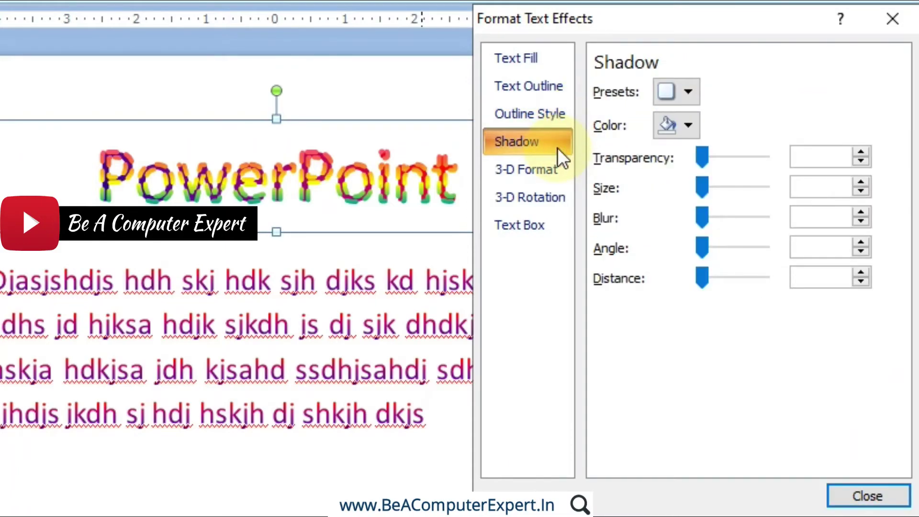
click(689, 88)
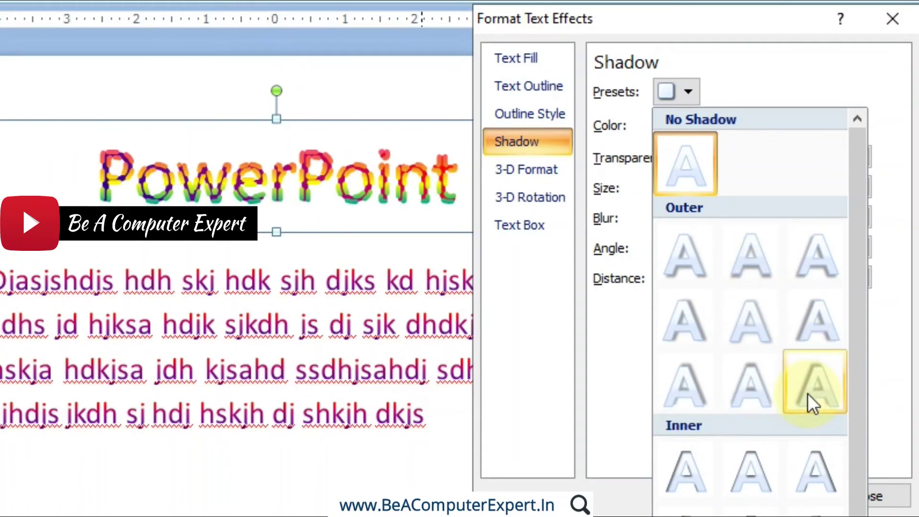
click(636, 358)
click(692, 124)
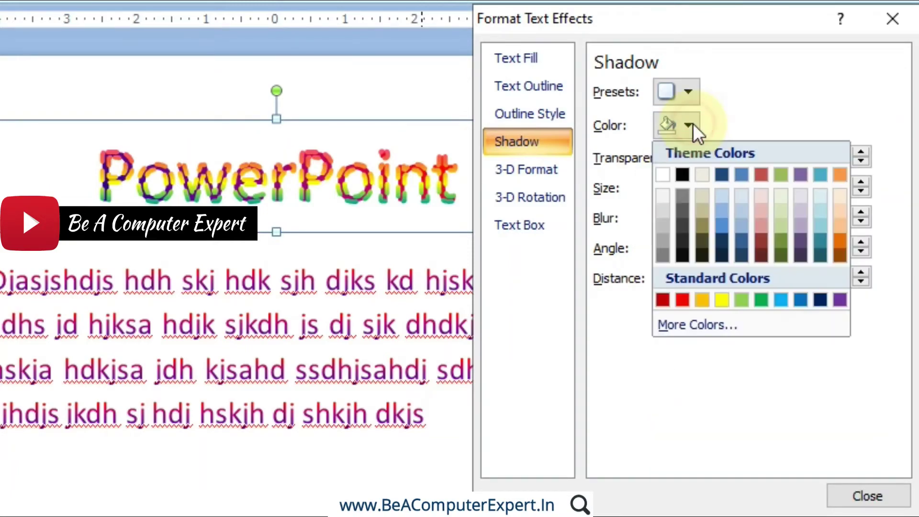
click(688, 300)
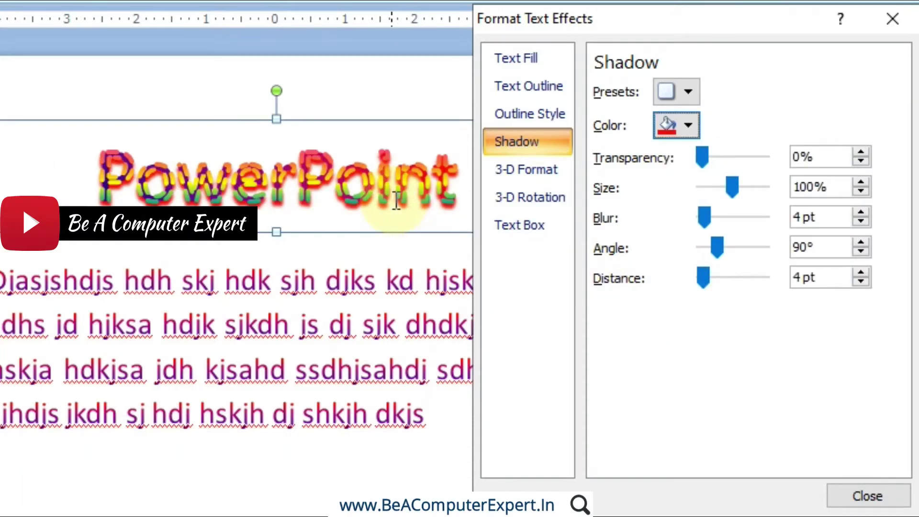
click(691, 123)
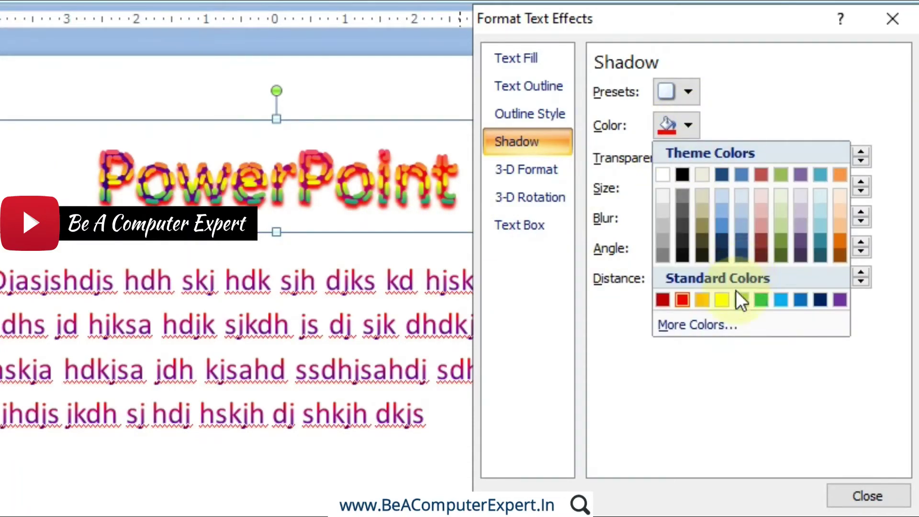
click(706, 302)
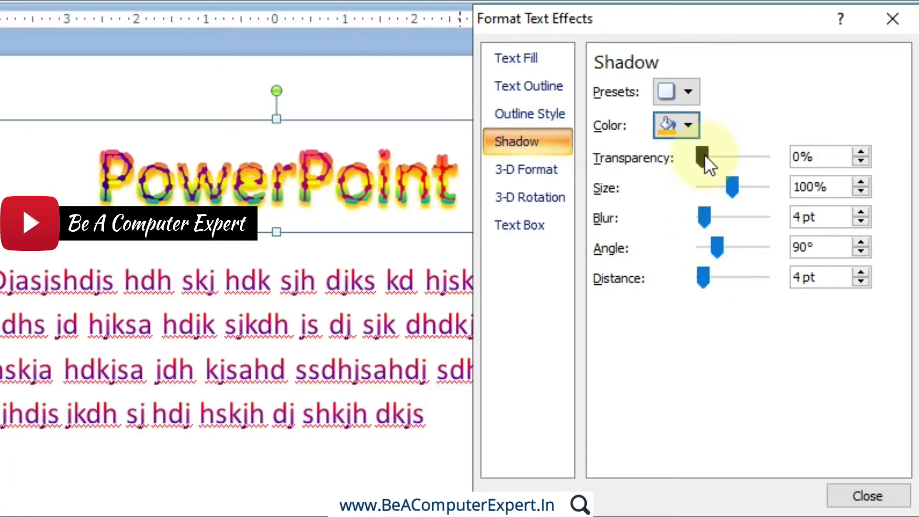
Set the title shadow's transparency to 15% and its size to 109%
mouse_move(705, 155)
mouse_down()
mouse_move(721, 156)
mouse_move(712, 155)
mouse_up()
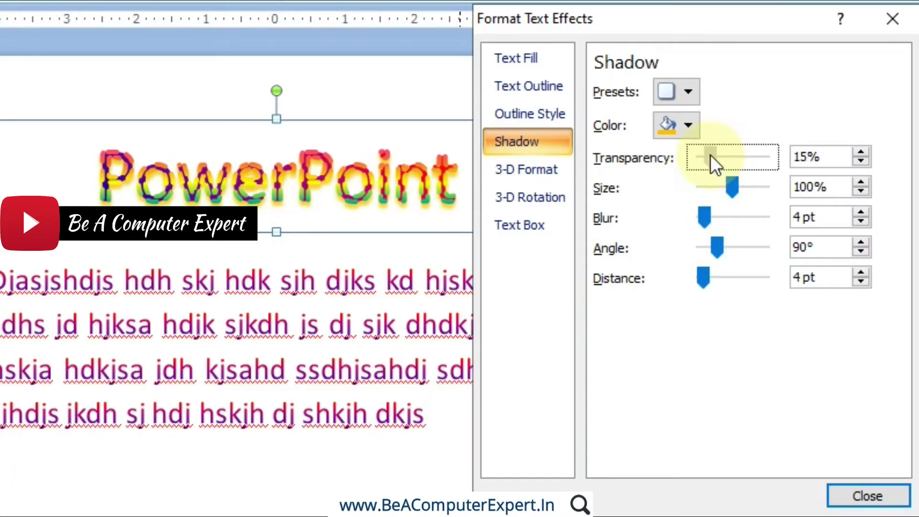
mouse_move(732, 187)
mouse_down()
mouse_move(758, 188)
mouse_move(733, 187)
mouse_up()
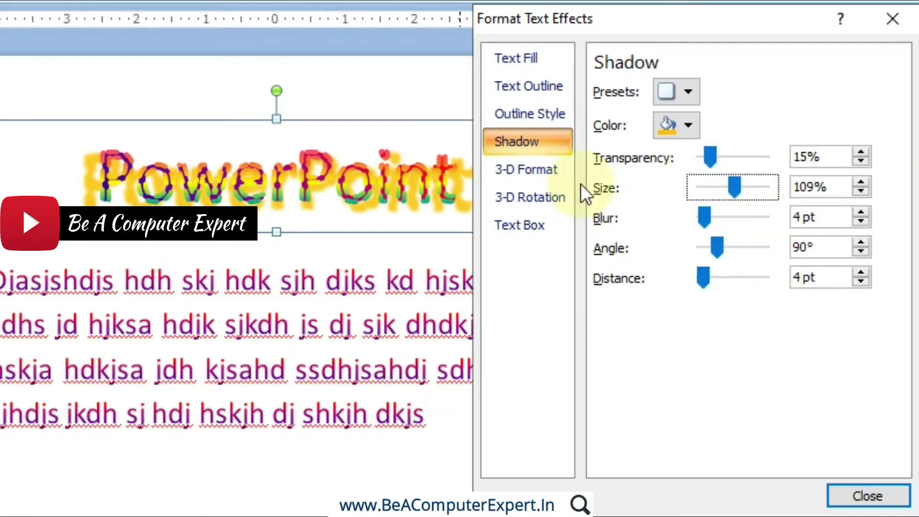
Give the title text a 3-D top bevel with a width of 3 pt
click(557, 171)
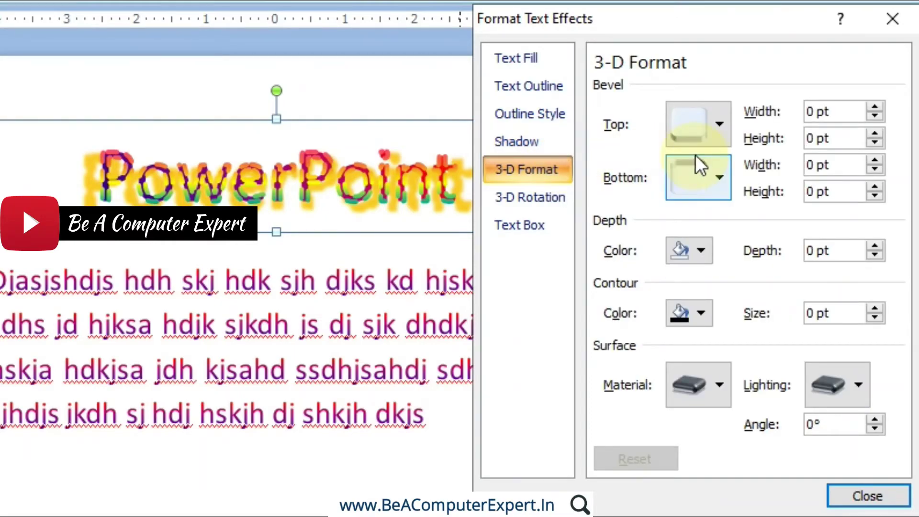
click(877, 108)
click(876, 109)
click(876, 109)
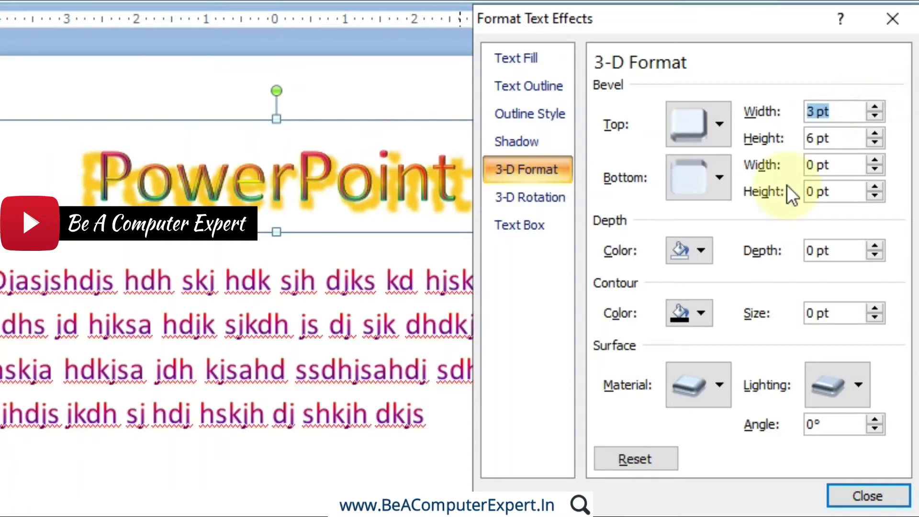
Apply the first standard surface material to the title's 3-D format and try two different lighting styles
click(722, 393)
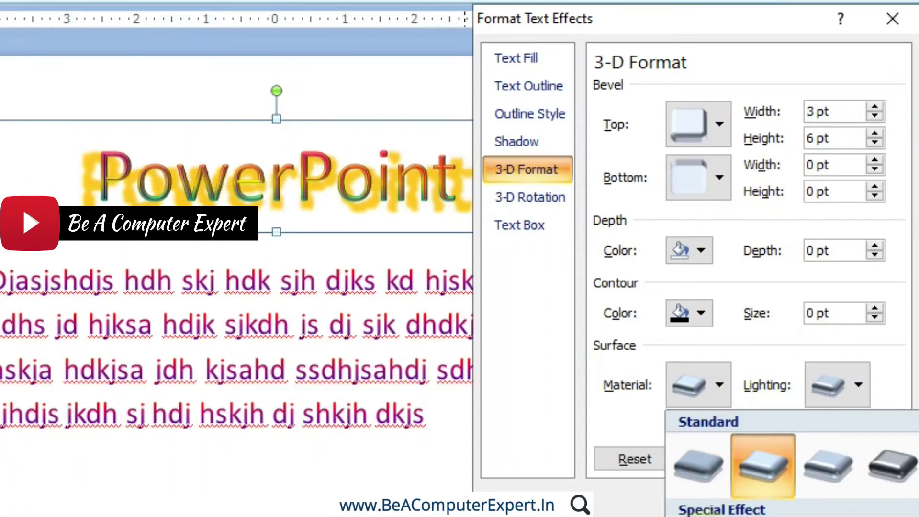
click(699, 467)
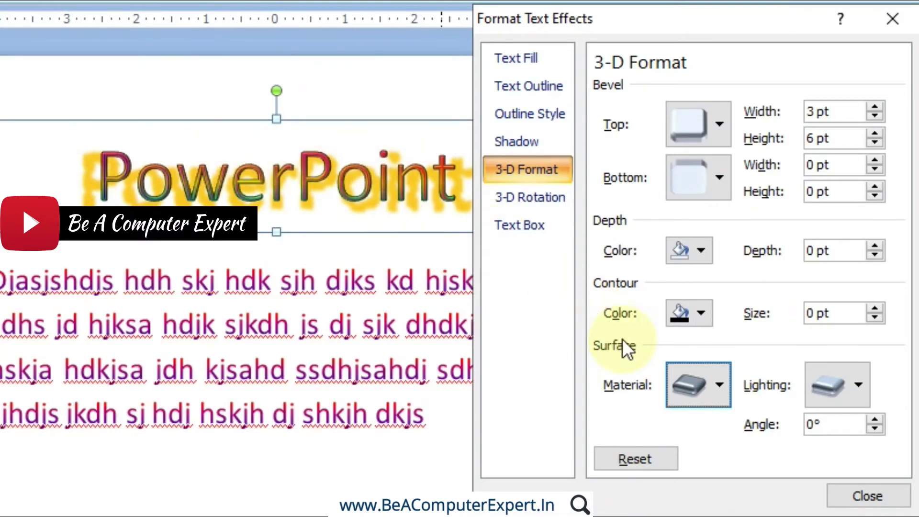
click(838, 391)
click(766, 327)
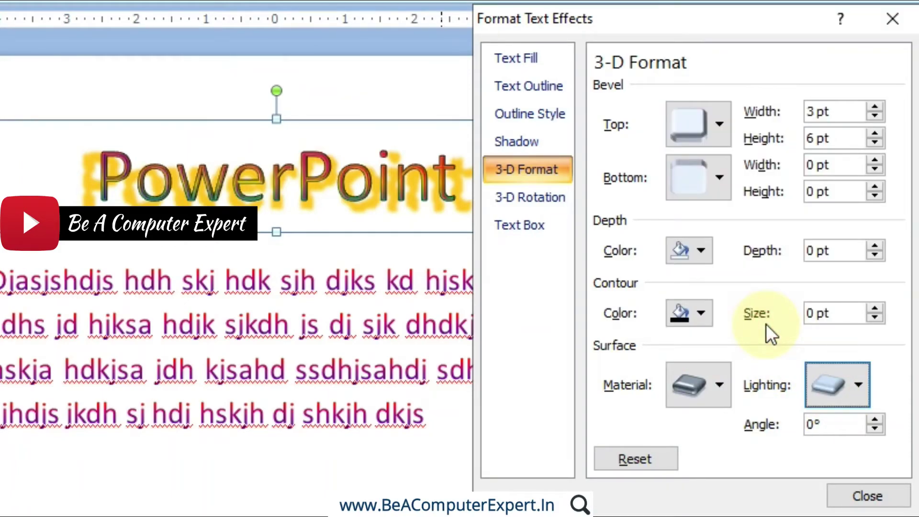
click(857, 383)
click(892, 335)
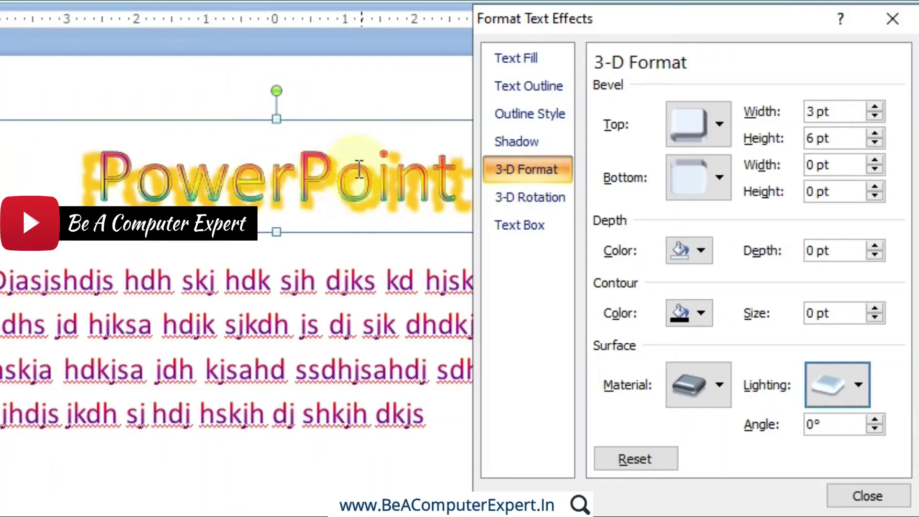
Reset the title's 3-D format and review its shadow settings
click(642, 461)
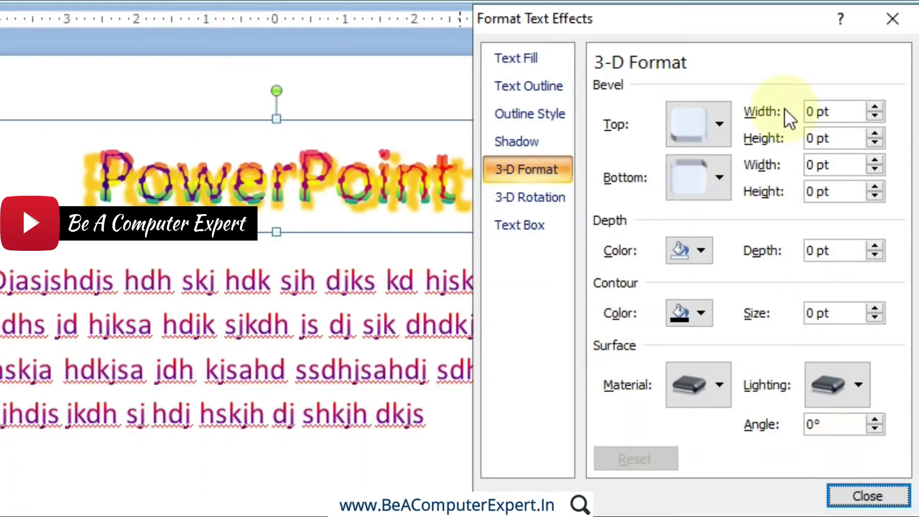
click(545, 141)
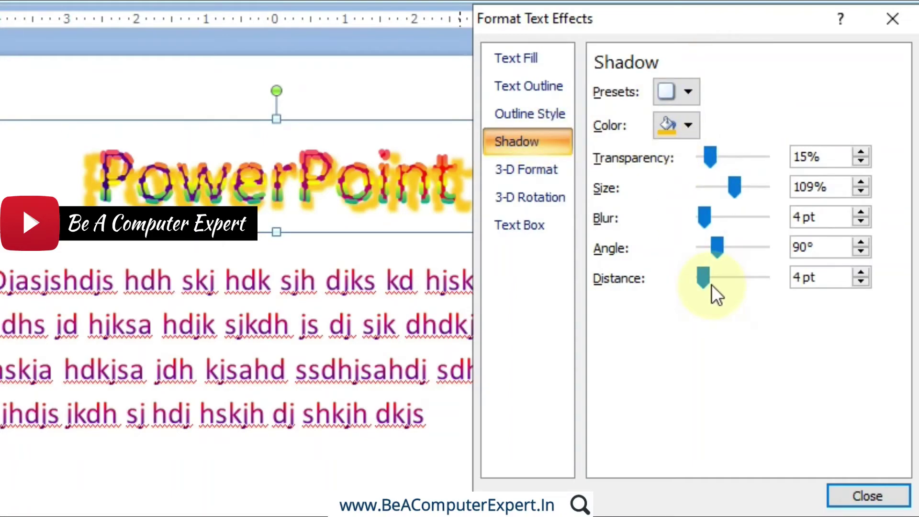
click(557, 177)
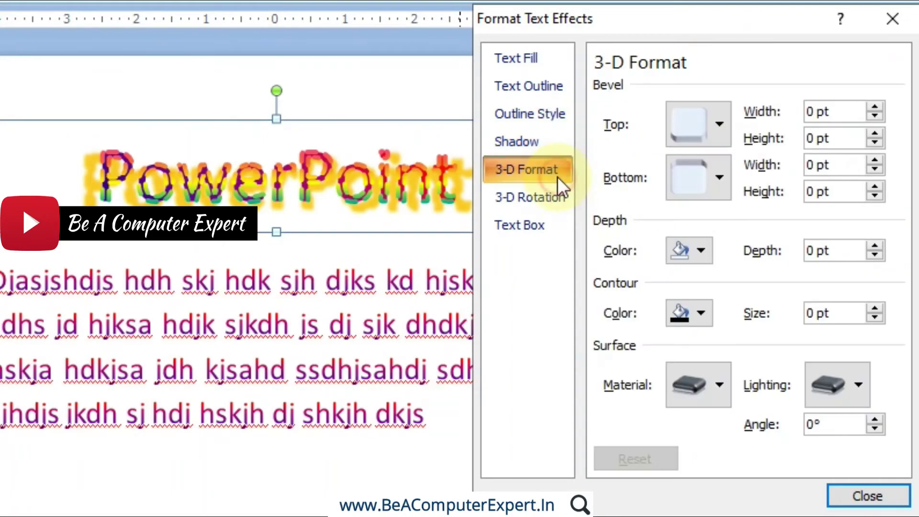
Rotate the title text in 3-D about the X axis to 300°
click(547, 205)
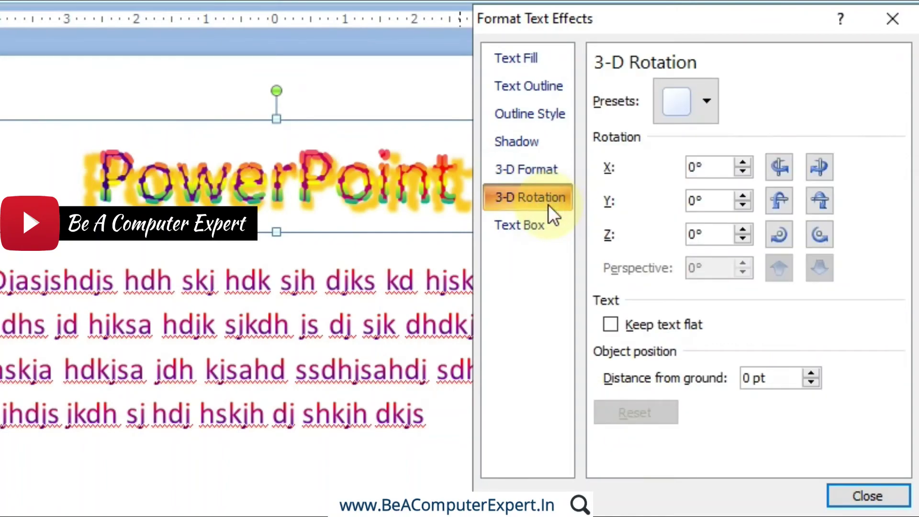
click(780, 164)
click(780, 164)
click(780, 163)
click(780, 164)
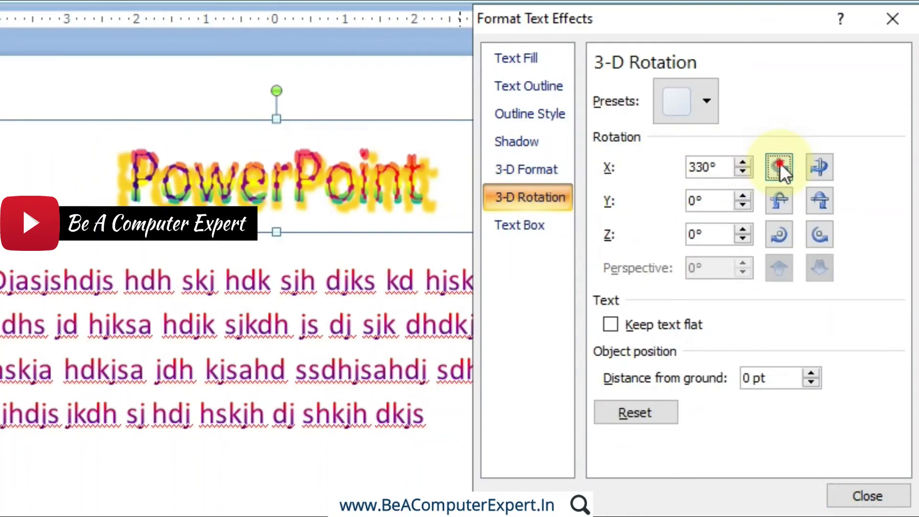
click(780, 164)
click(780, 165)
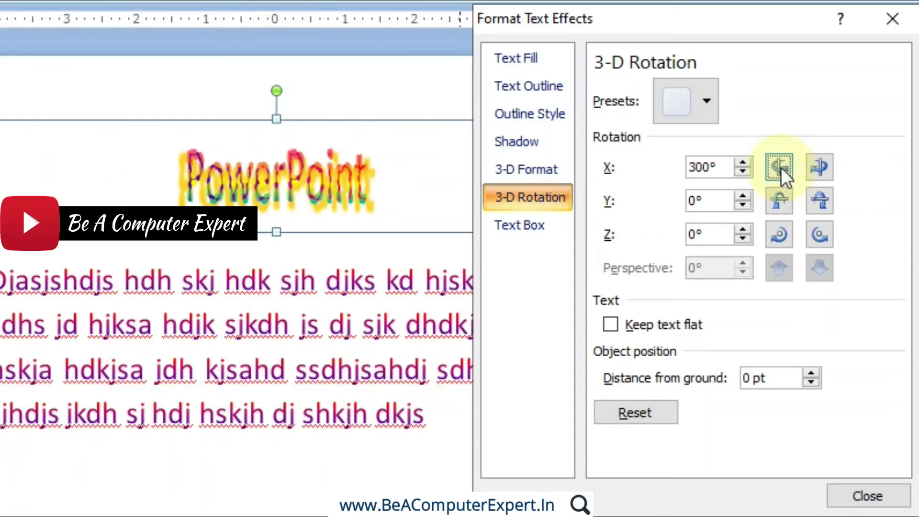
Rotate the title text the opposite way about the X axis to 10°, and reset its 3-D rotation
click(815, 171)
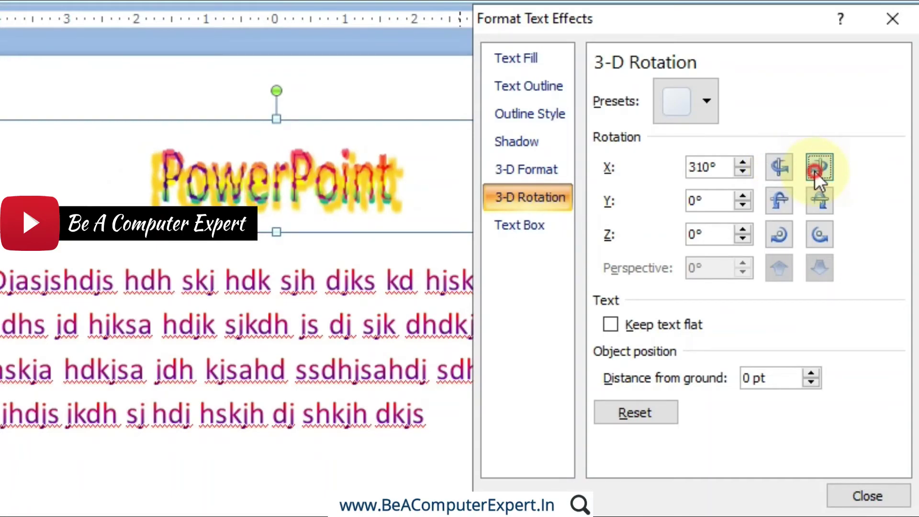
click(816, 171)
click(815, 171)
click(815, 171)
click(815, 171)
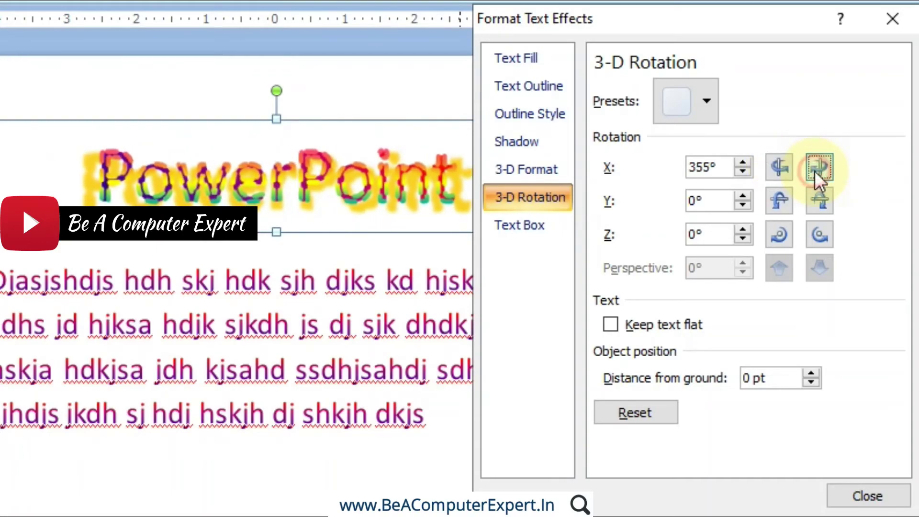
click(815, 171)
click(815, 171)
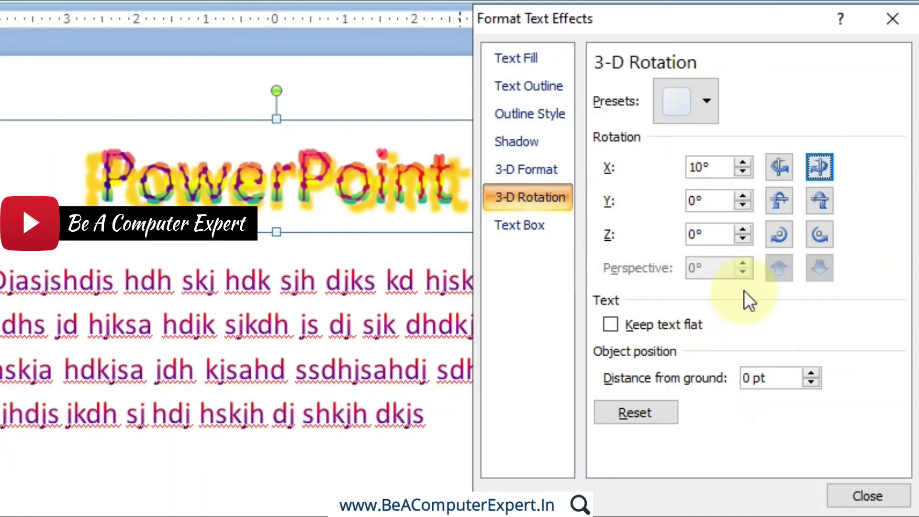
click(653, 412)
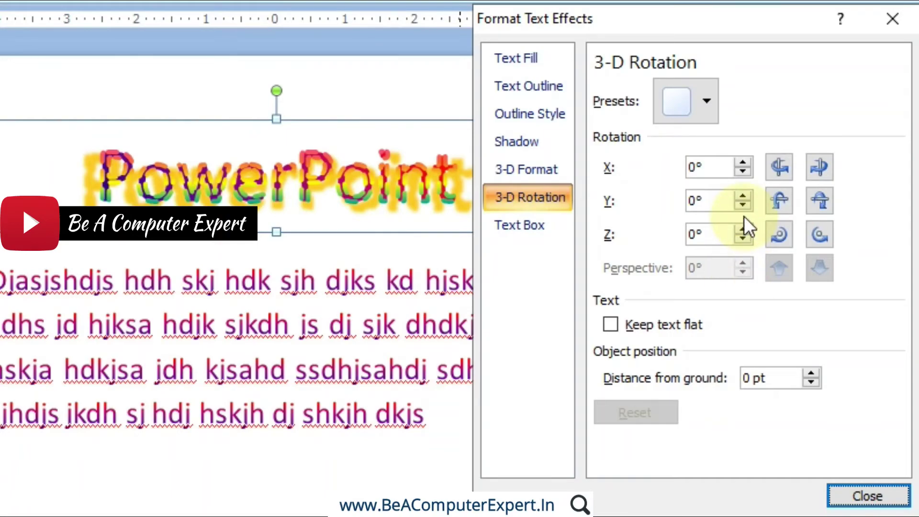
Try the Top vertical alignment for the title's text box and settle on Bottom
click(553, 228)
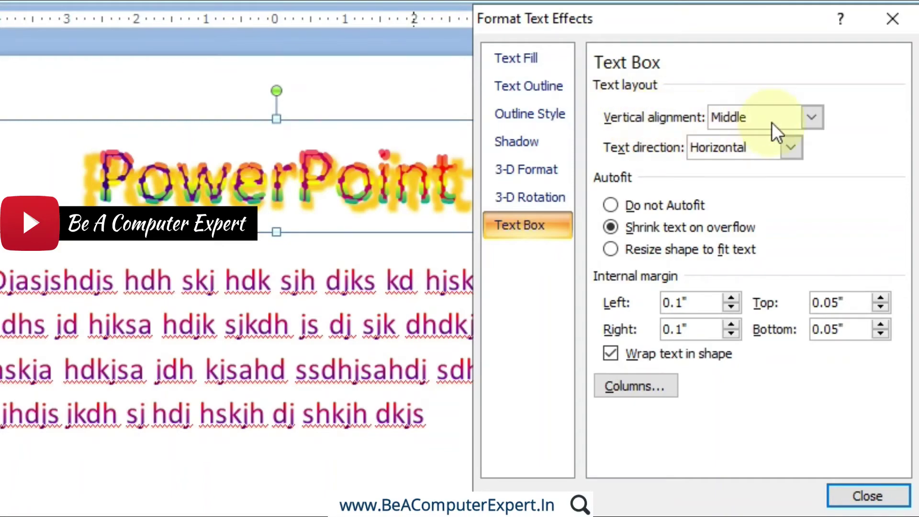
click(807, 120)
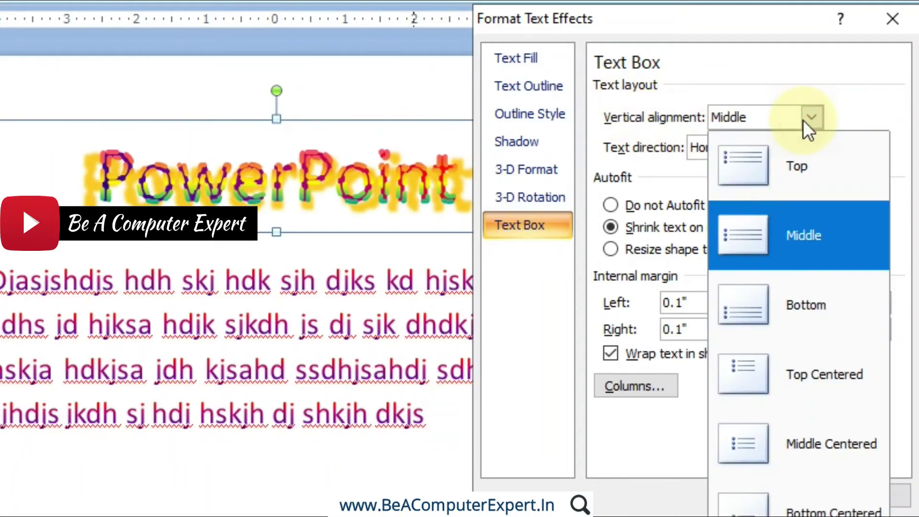
click(788, 156)
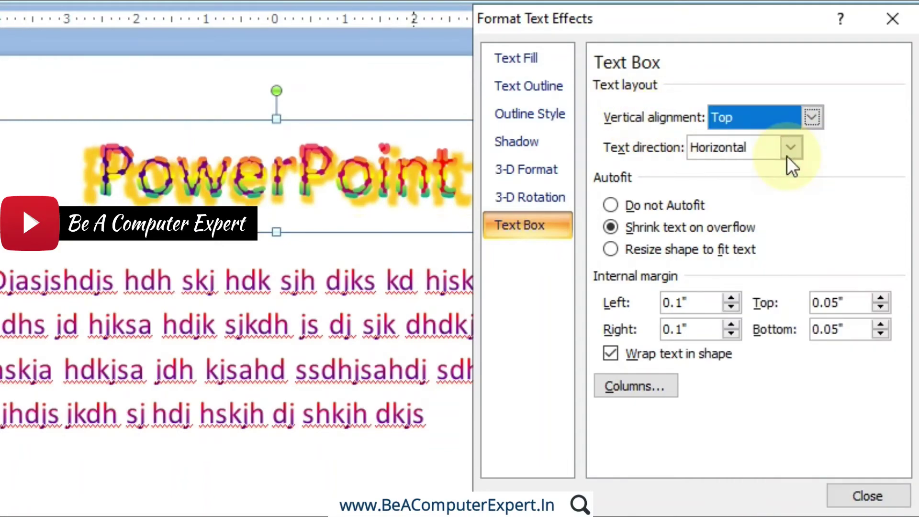
click(809, 122)
click(782, 310)
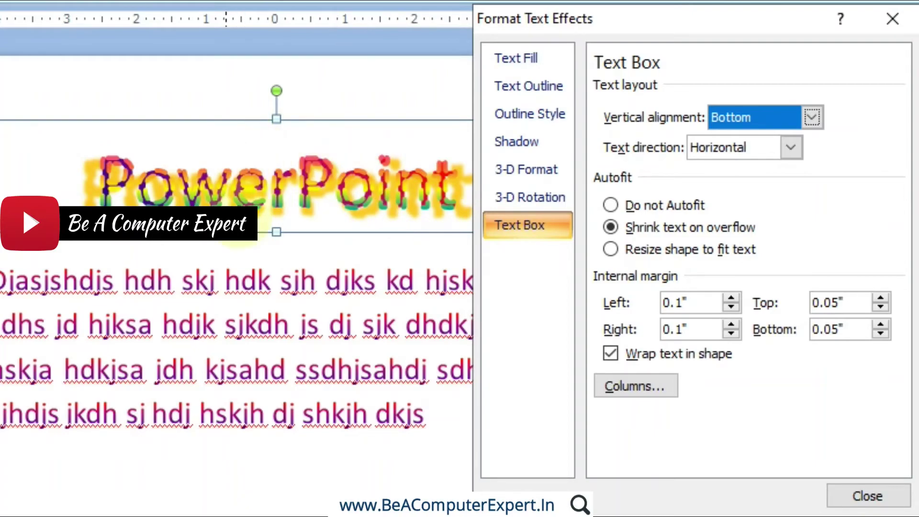
Try the text direction that rotates all title text 90°, and restore the Horizontal direction
click(668, 152)
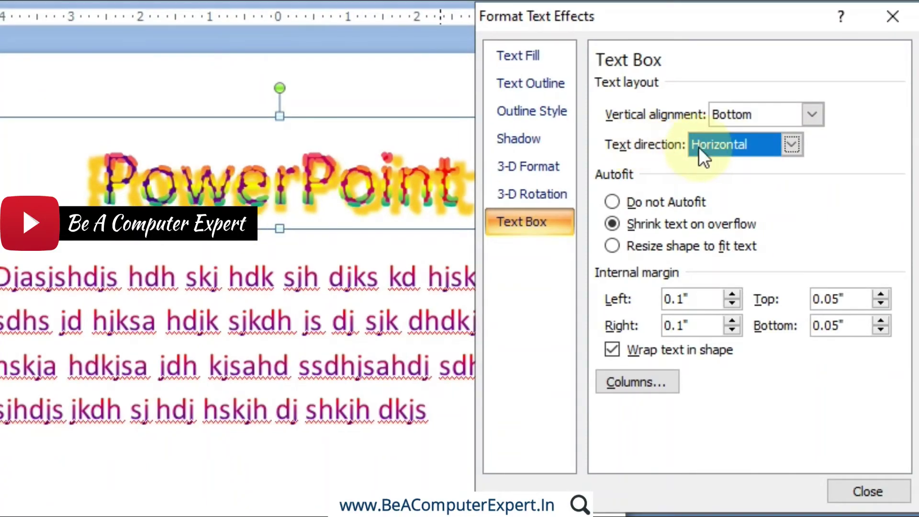
click(789, 147)
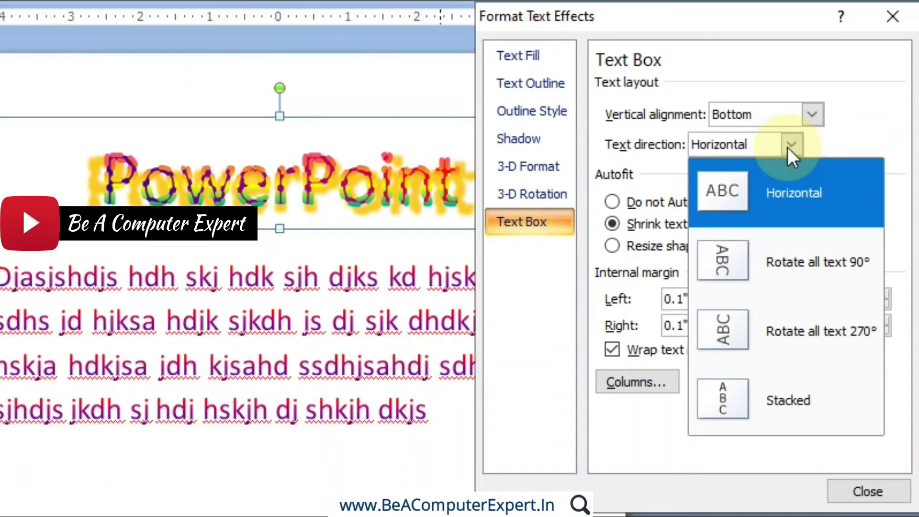
click(792, 258)
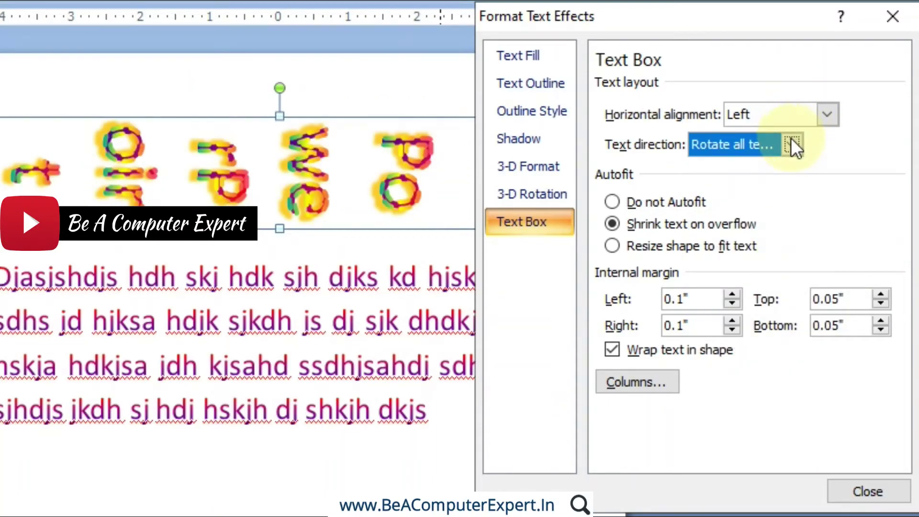
click(792, 144)
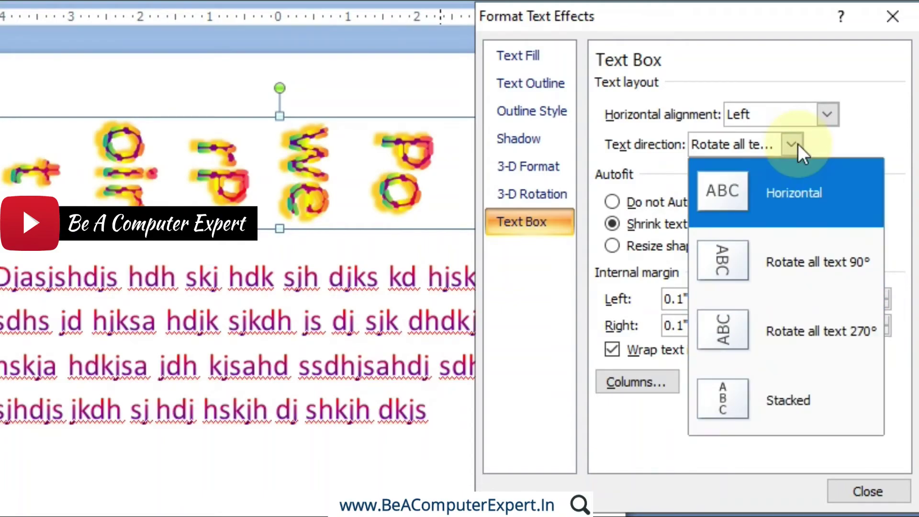
click(775, 205)
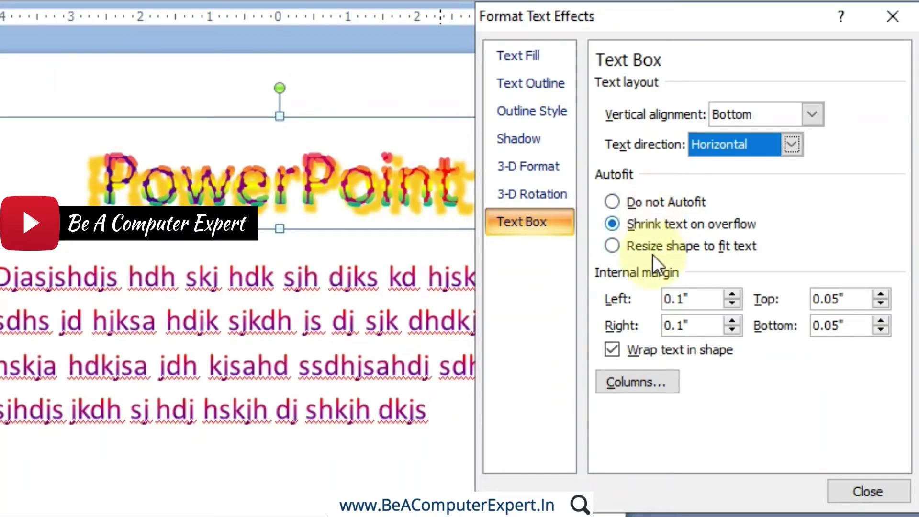
Close the text effects settings and place the cursor at the end of the body paragraph
click(869, 492)
click(393, 366)
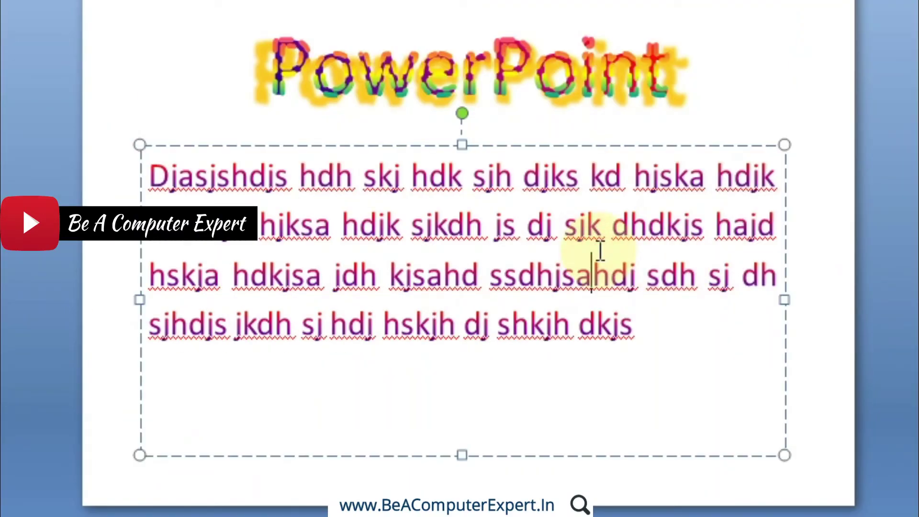
click(665, 322)
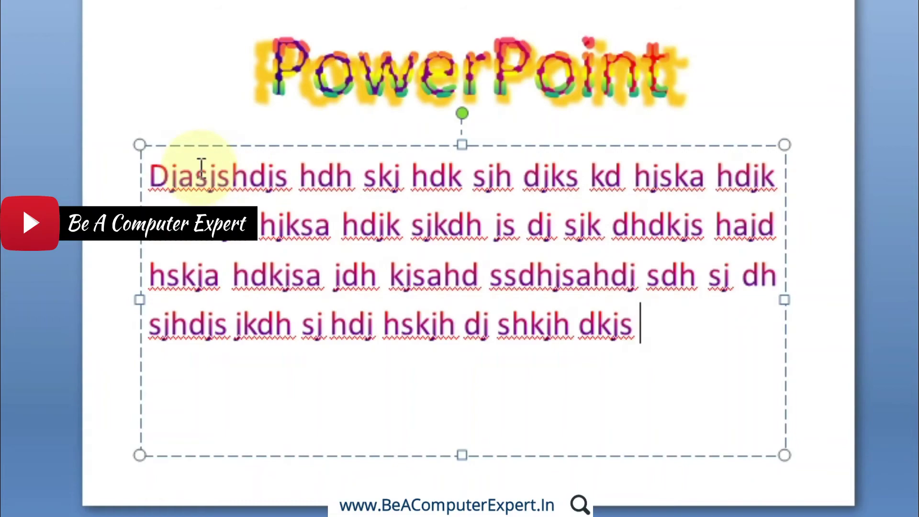
Select the whole body paragraph, enlarge its font size and open its text box settings through the text direction options
shift+click(148, 163)
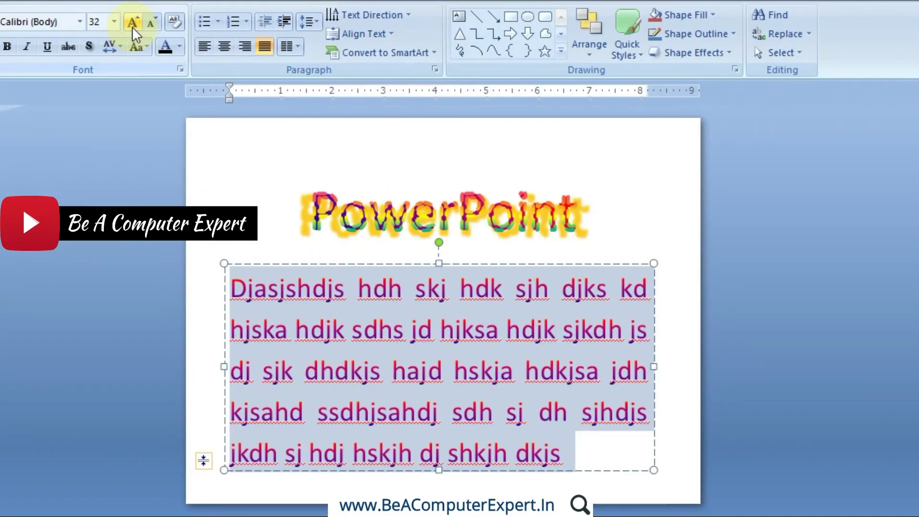
click(260, 72)
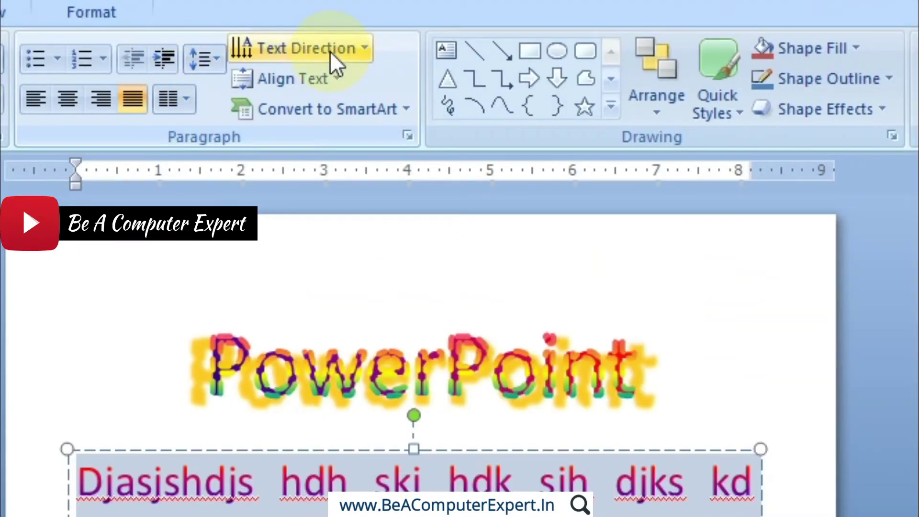
click(329, 49)
click(382, 414)
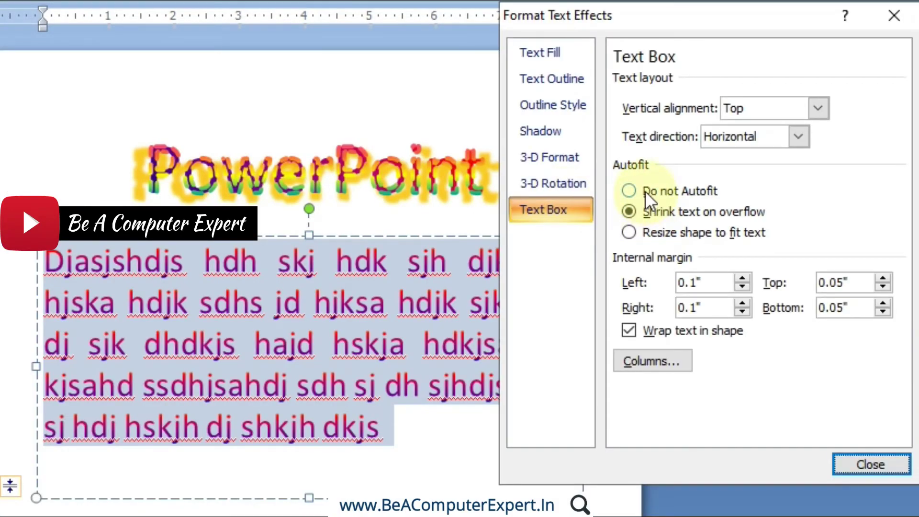
Try Do not Autofit and Shrink text on overflow for the body text box, and choose Resize shape to fit text
click(632, 190)
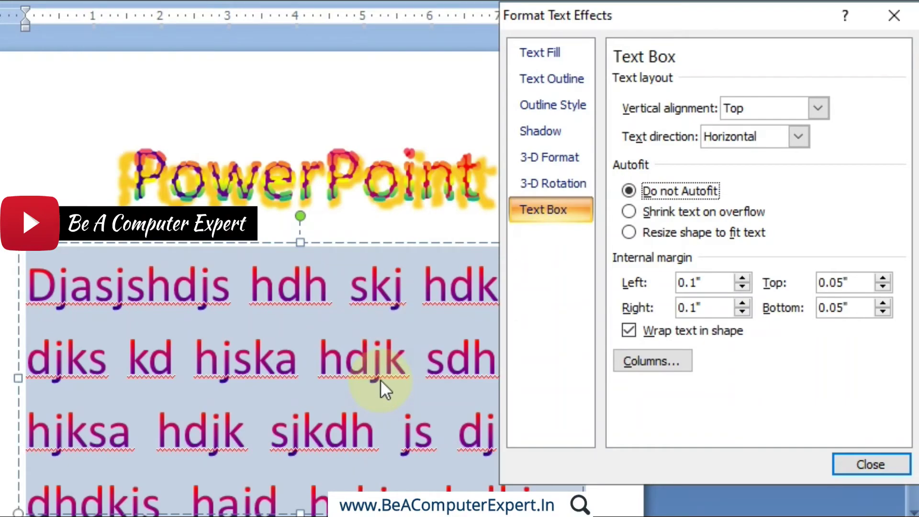
click(679, 212)
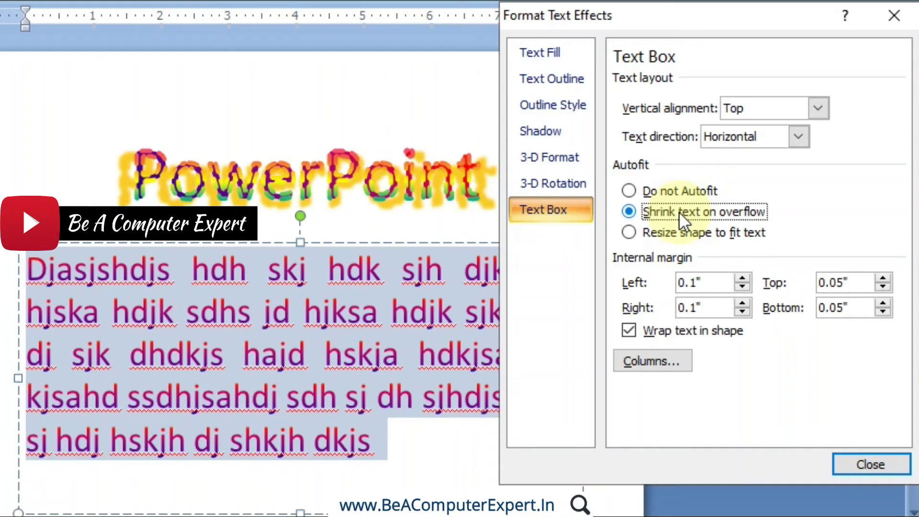
click(632, 231)
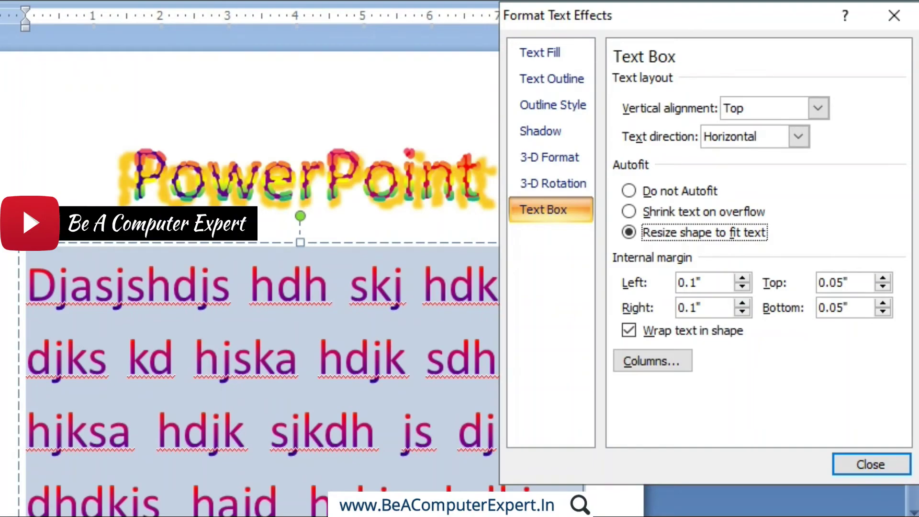
Decrease the selected body text's font size by five steps, and increase it again by two steps
key(ctrl+shift+less)
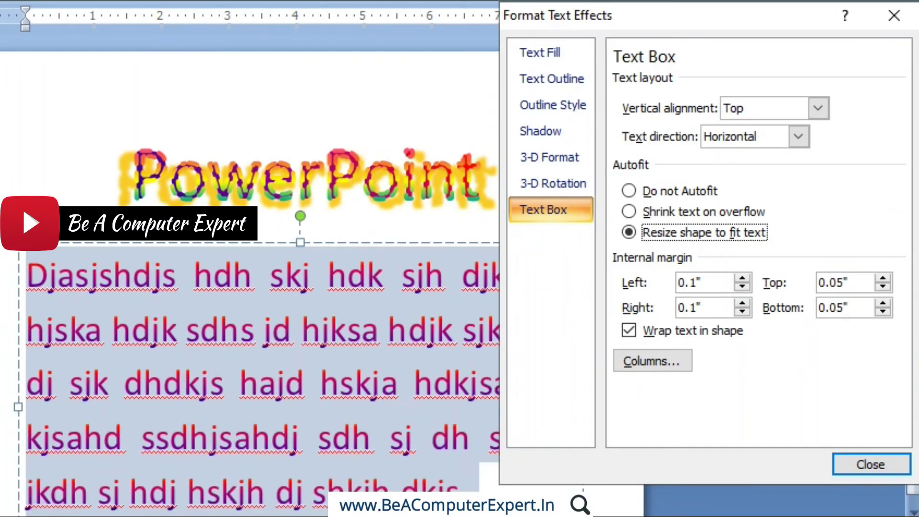
key(ctrl+shift+less)
key(ctrl+shift+less)
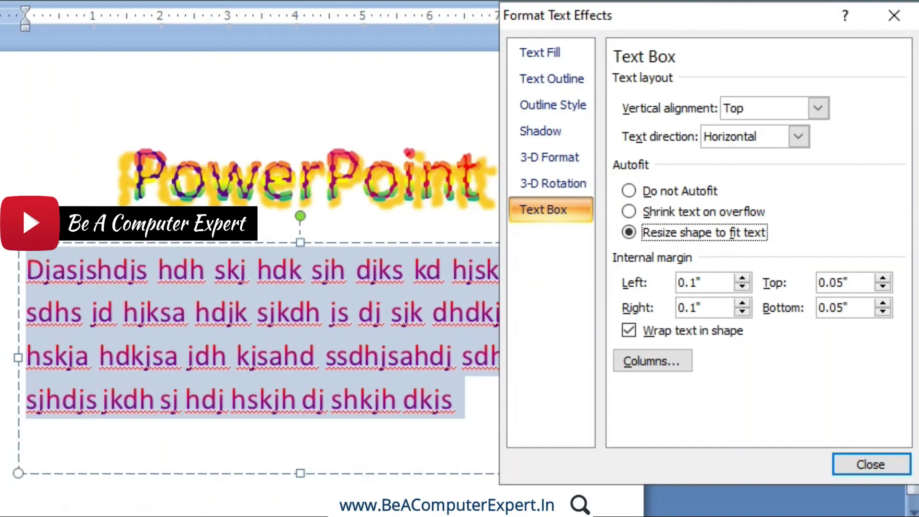
key(ctrl+shift+less)
key(ctrl+shift+less)
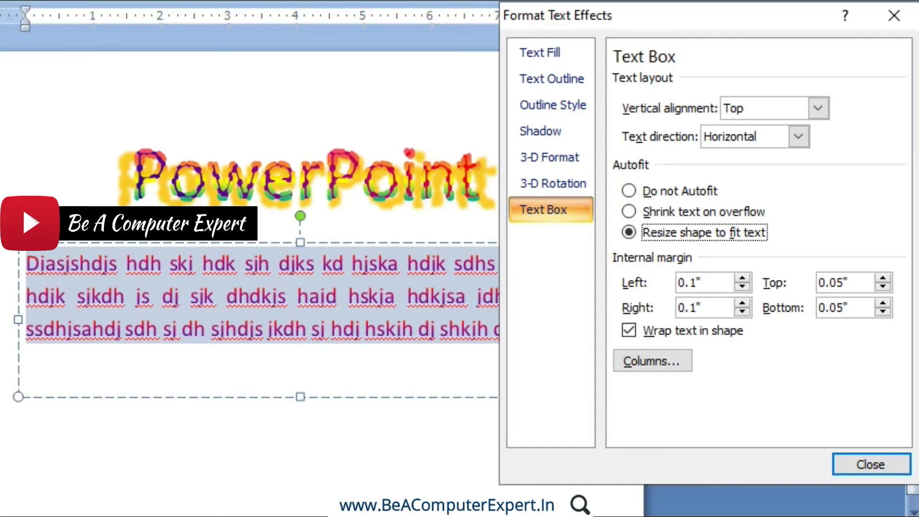
key(ctrl+shift+greater)
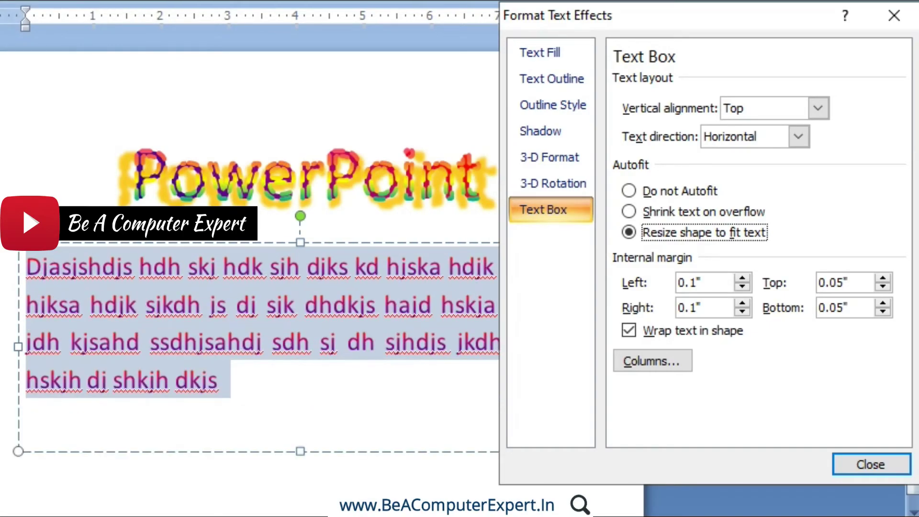
key(ctrl+shift+greater)
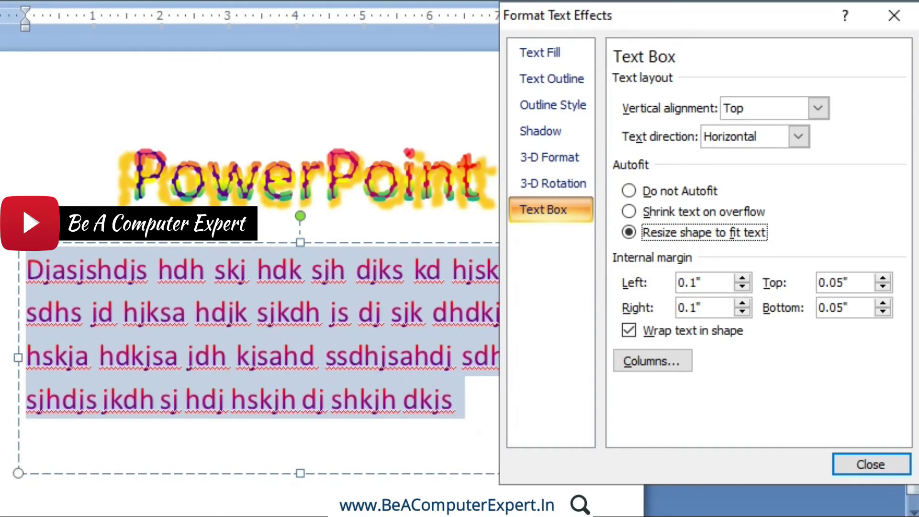
Switch the body text box's autofit to Shrink text on overflow and increase the text size by three steps
click(630, 213)
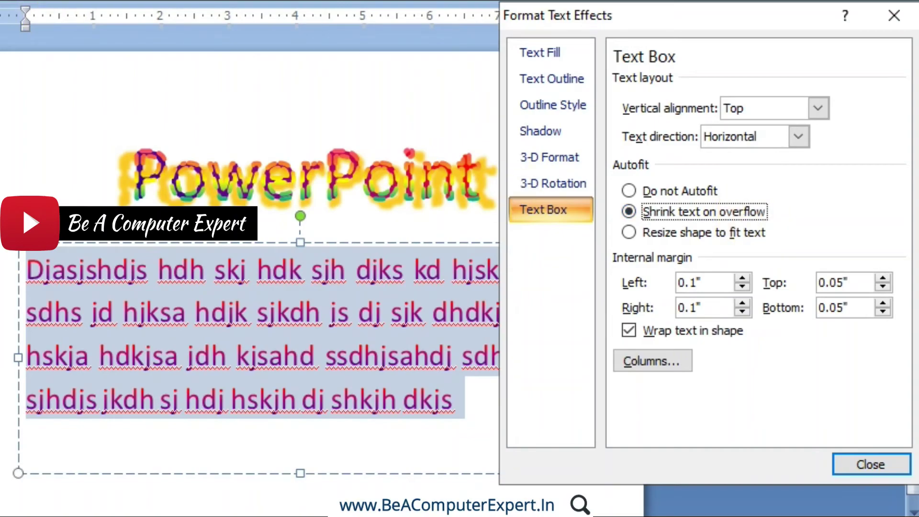
key(ctrl+shift+greater)
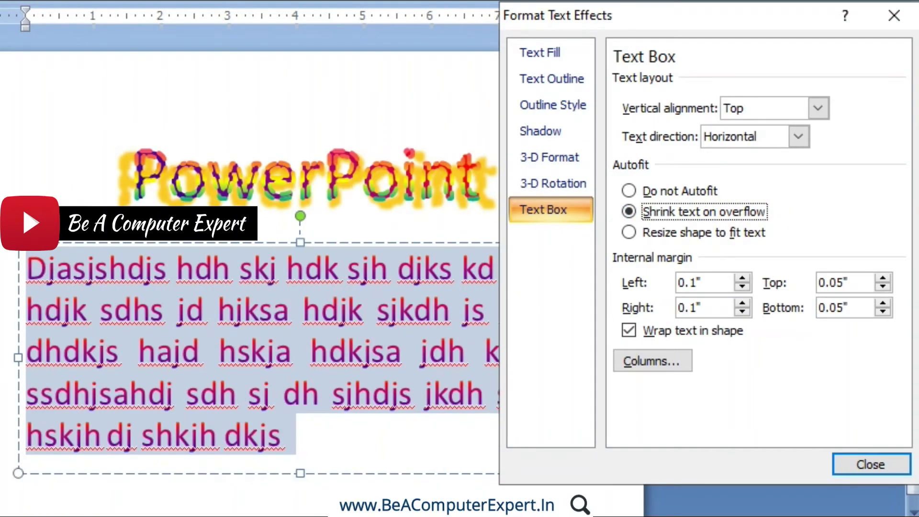
key(ctrl+shift+greater)
key(ctrl+shift+greater)
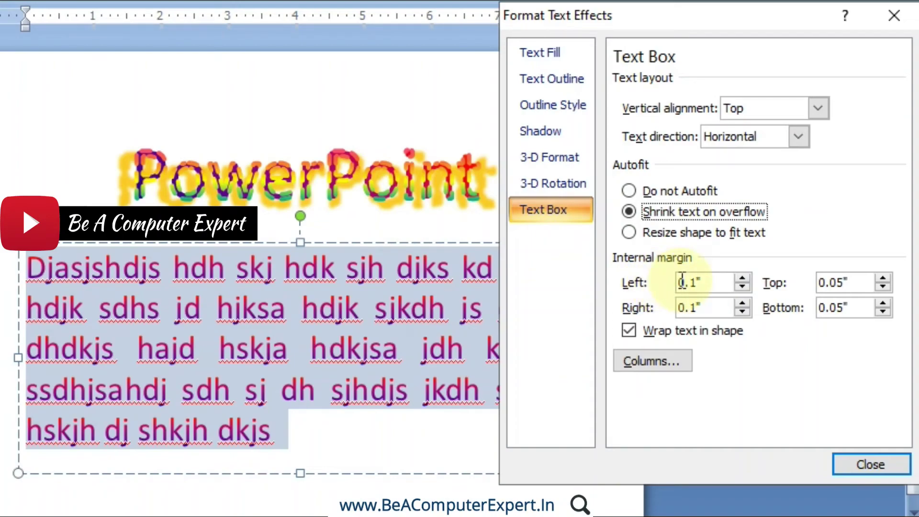
Try a left internal margin of 1.1" for the body text box and settle on 0.8"
click(742, 279)
click(742, 279)
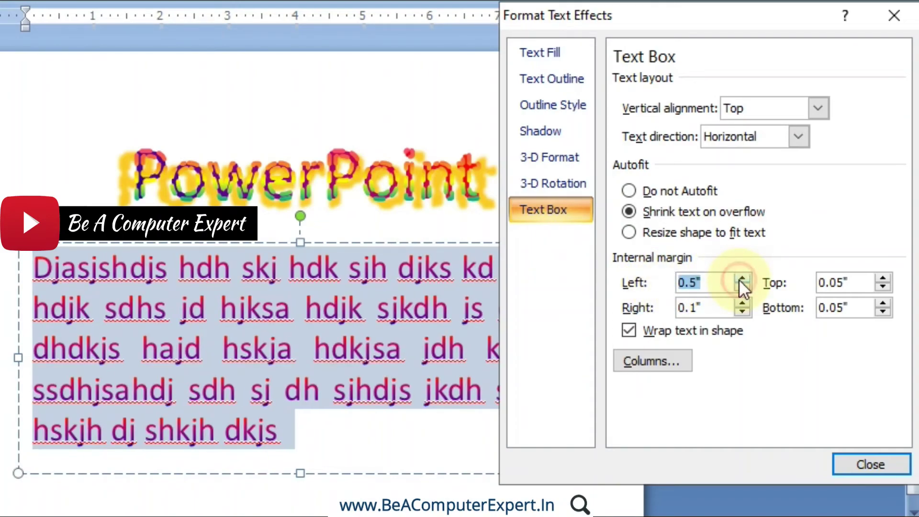
click(742, 279)
click(742, 279)
click(741, 279)
click(742, 278)
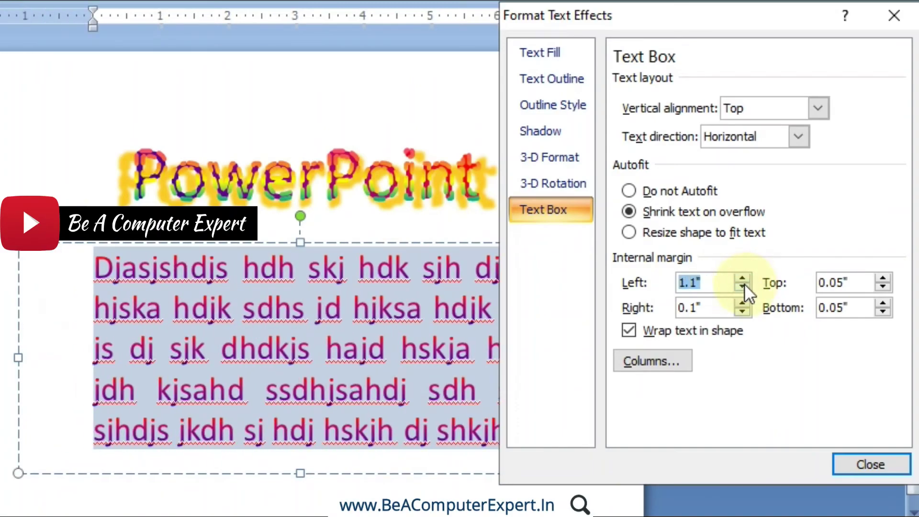
click(743, 285)
click(743, 285)
click(743, 285)
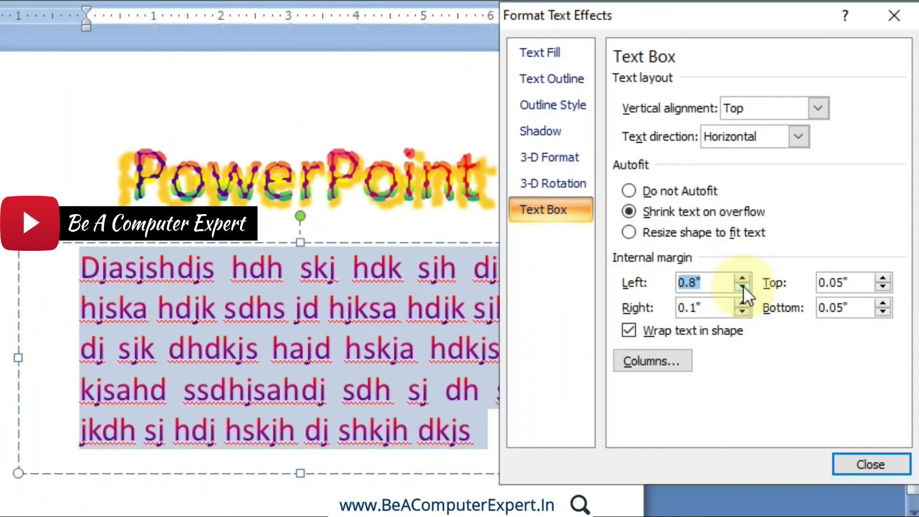
Try a top internal margin of 0.6" for the body text box and settle on 0.2"
click(884, 278)
click(884, 279)
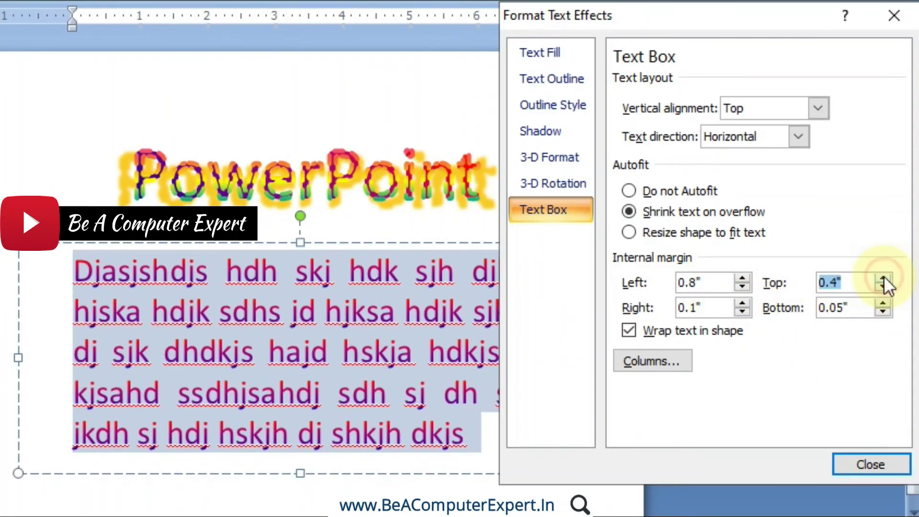
click(884, 279)
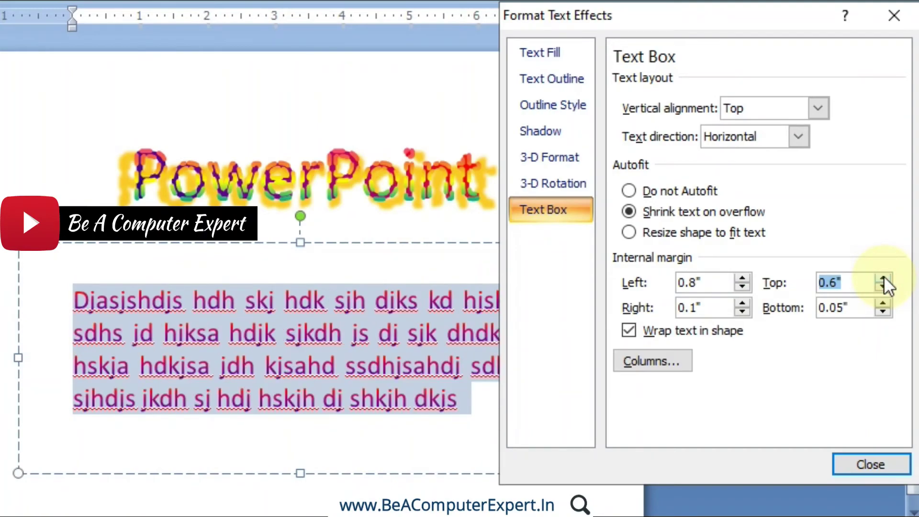
click(881, 286)
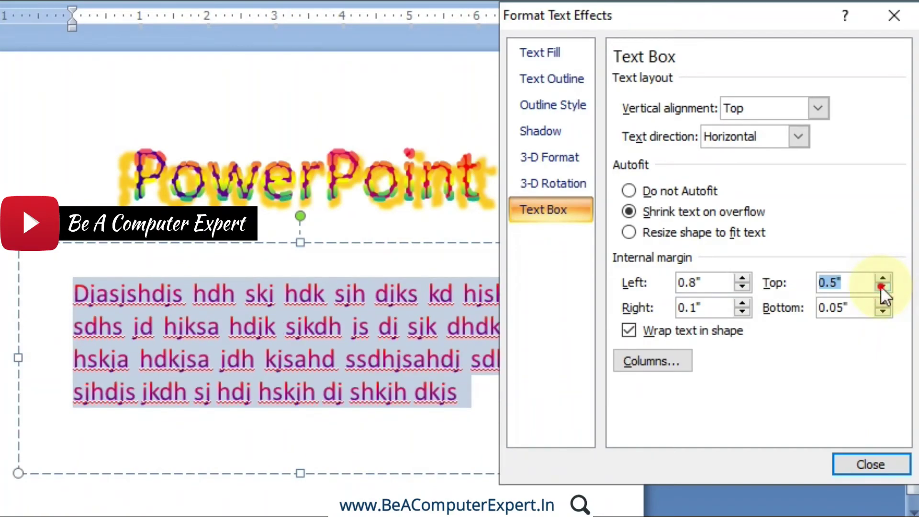
click(882, 287)
click(881, 286)
click(881, 286)
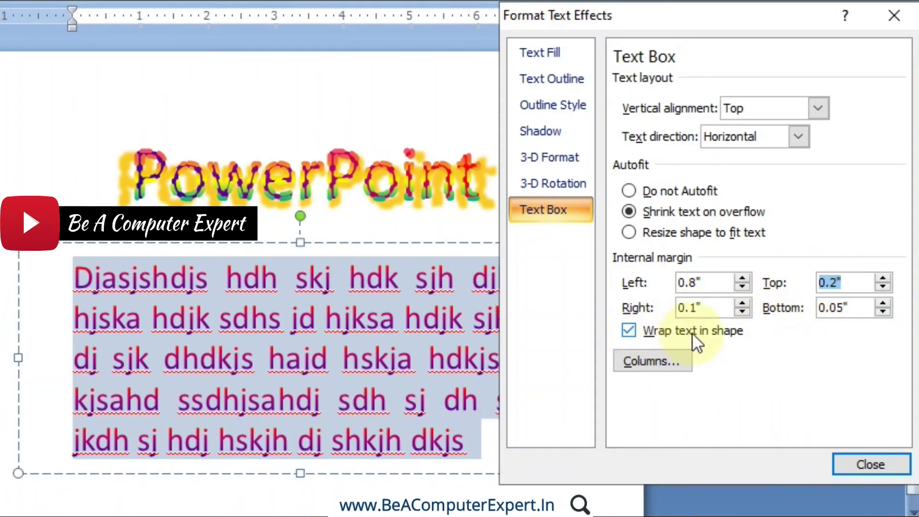
Try the body text without Wrap text in shape, and restore the wrapping
click(626, 334)
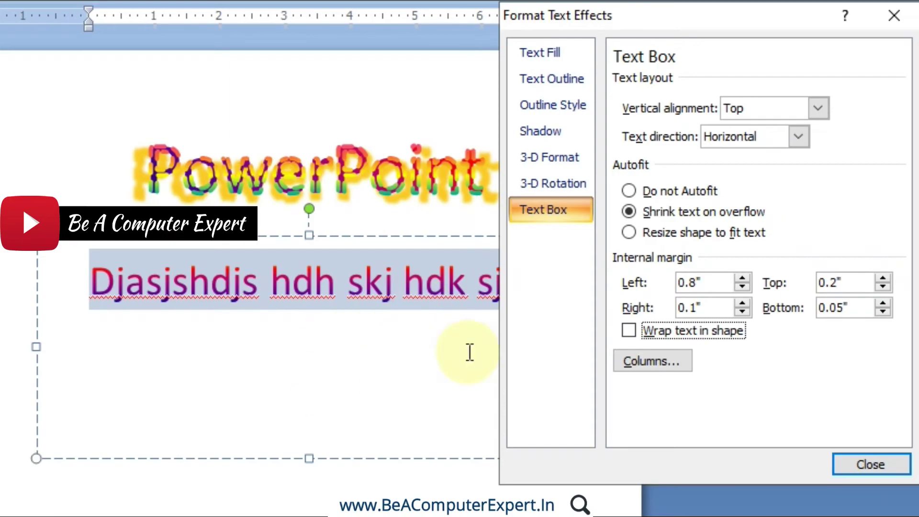
click(629, 331)
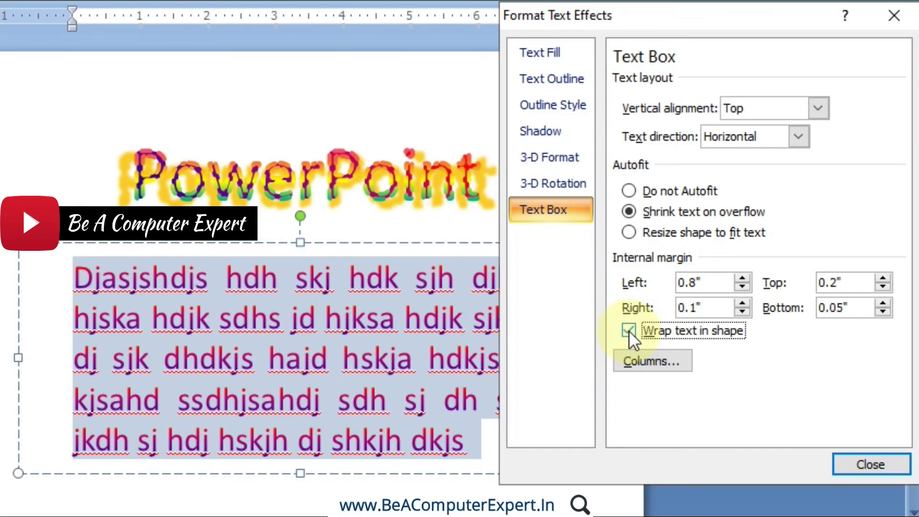
View the column number and spacing options from the text box settings and the paragraph options, and close the text effects settings
click(664, 369)
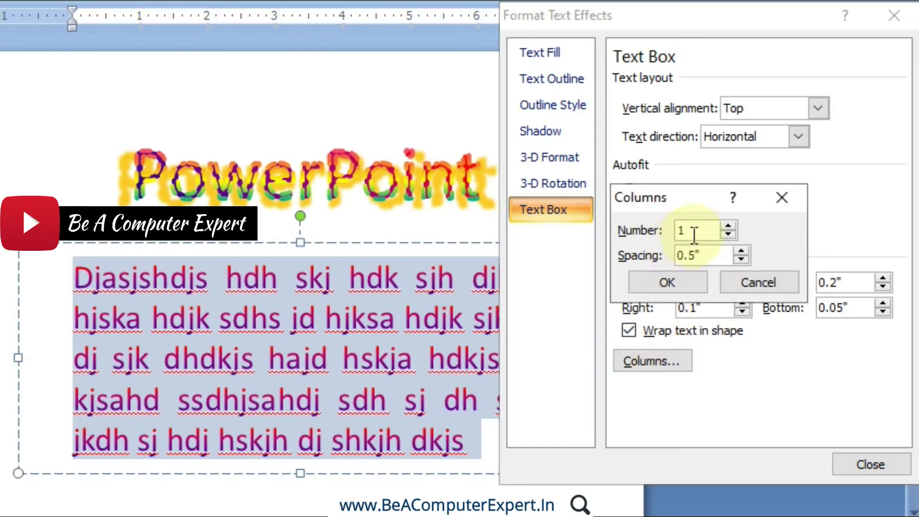
click(749, 286)
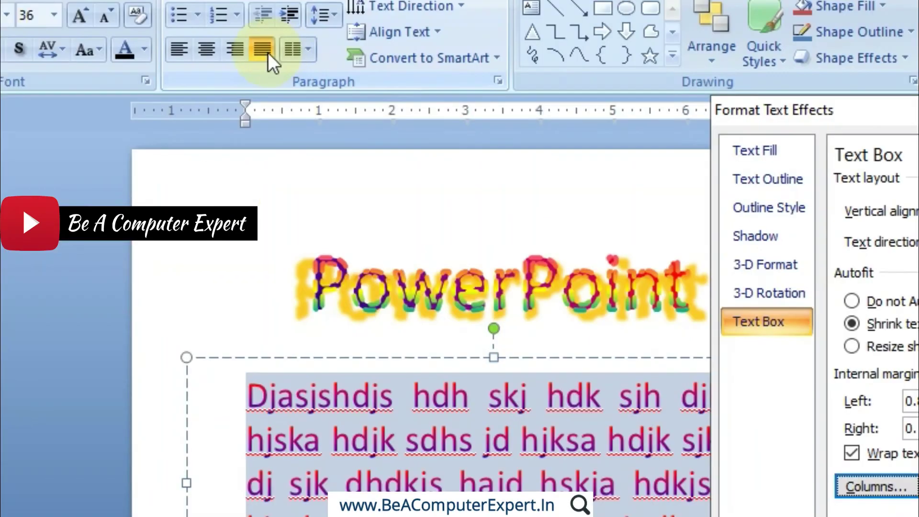
click(306, 53)
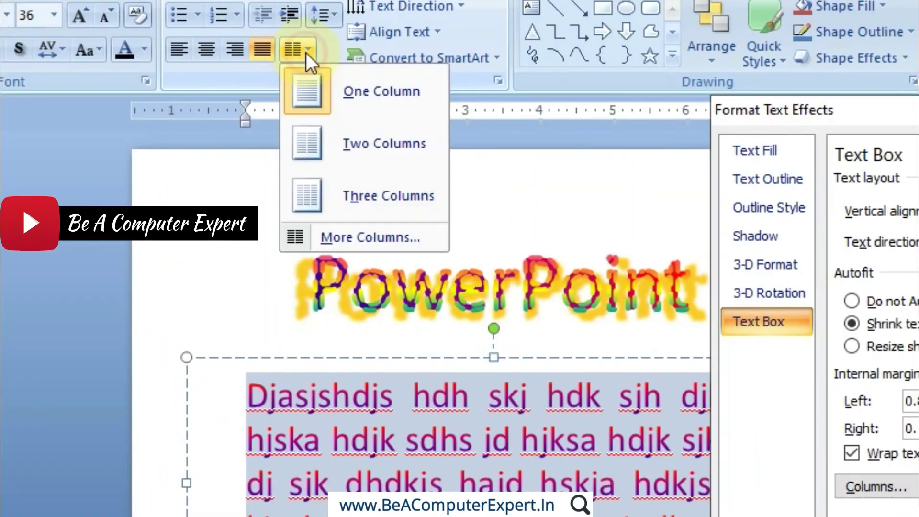
click(360, 238)
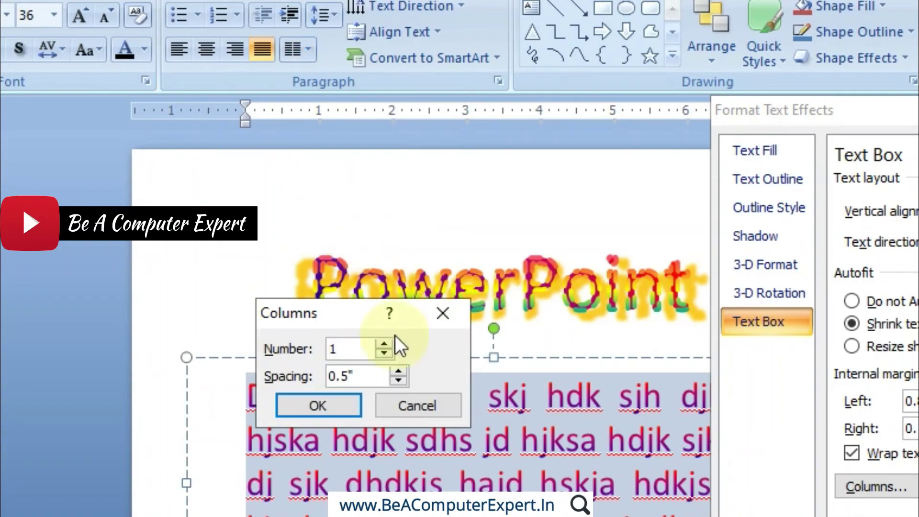
click(418, 405)
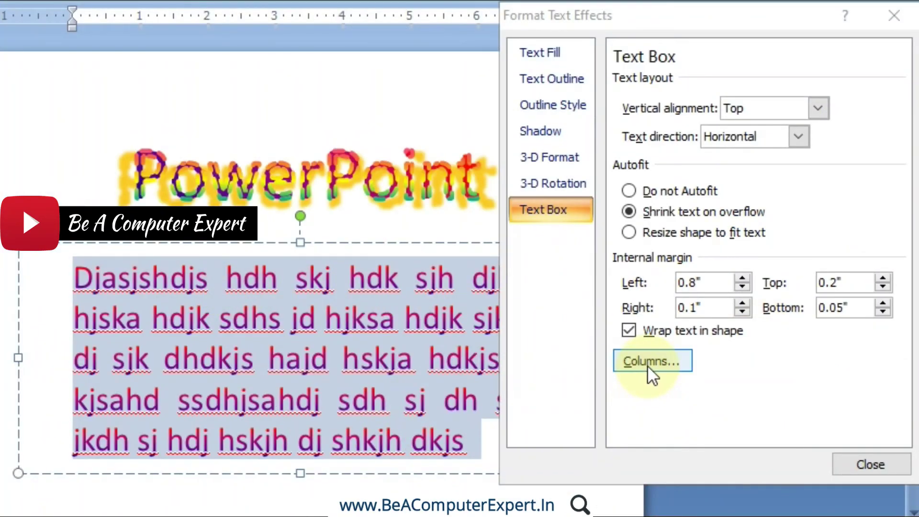
click(879, 469)
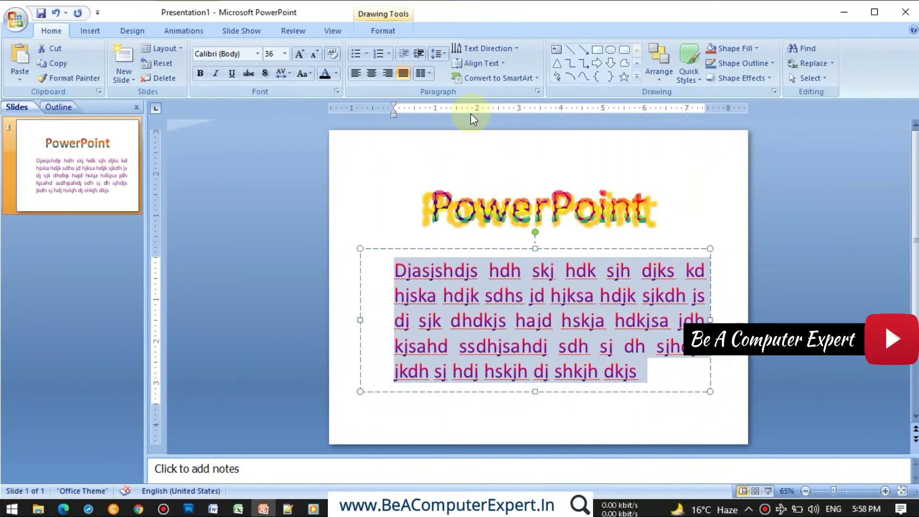
Undo the recent margin, autofit and font size changes to the body text box
click(477, 213)
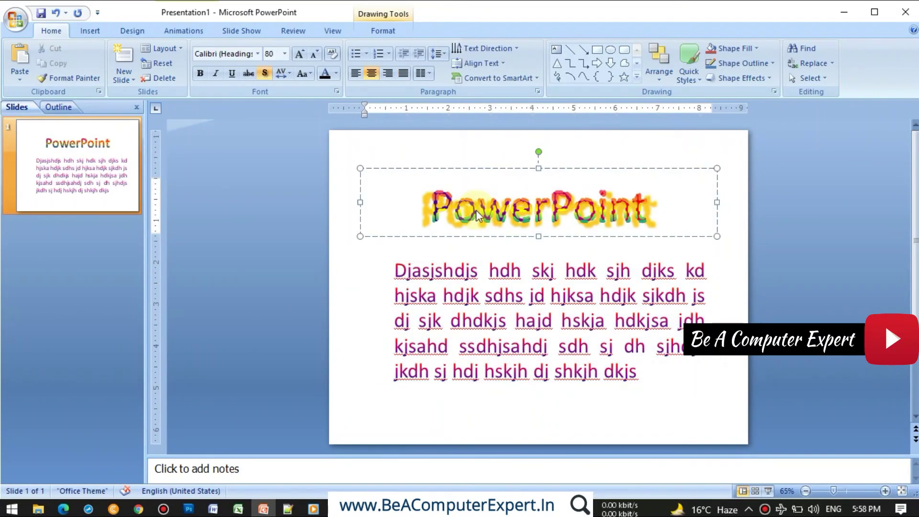
key(ctrl+z)
key(ctrl+z)
key(ctrl+z)
key(ctrl+z)
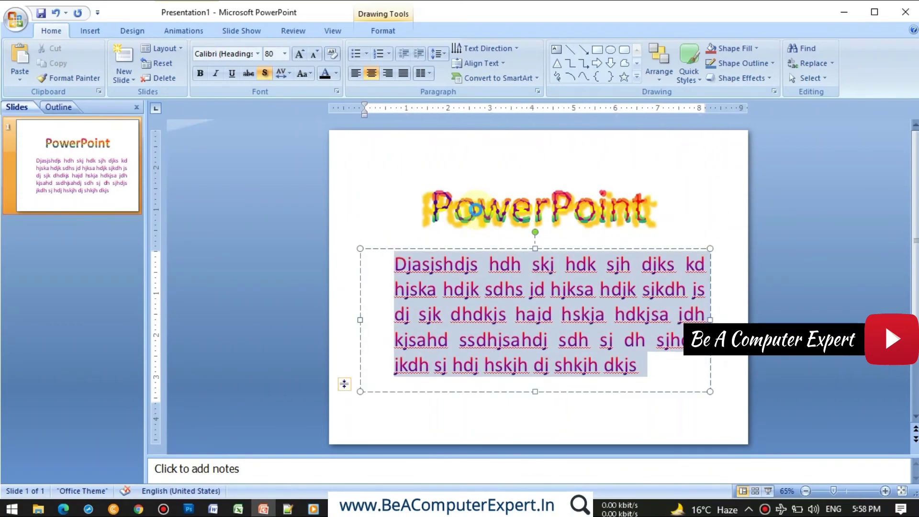
key(ctrl+z)
key(ctrl+z)
key(ctrl+z)
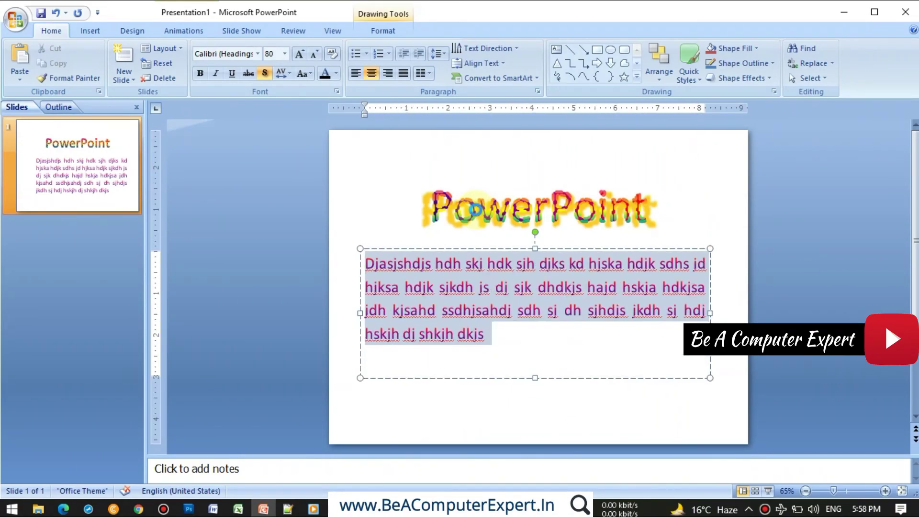
key(ctrl+z)
key(ctrl+z)
key(ctrl+z)
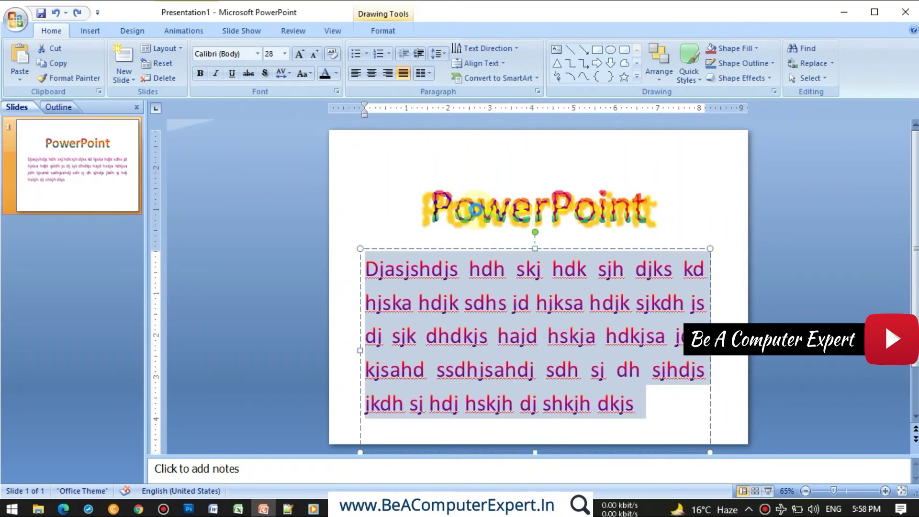
key(ctrl+z)
key(ctrl+z)
key(ctrl+z)
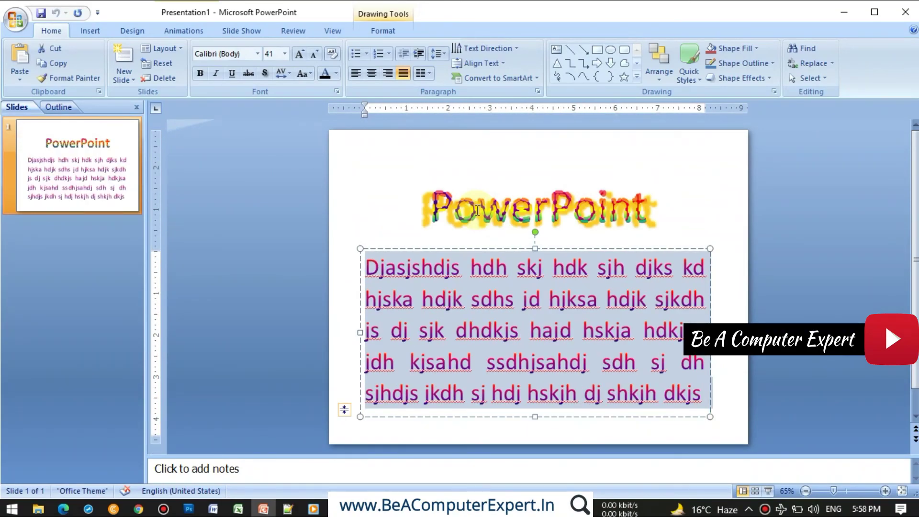
Reset the slide placeholders to their default position, size and formatting
click(558, 201)
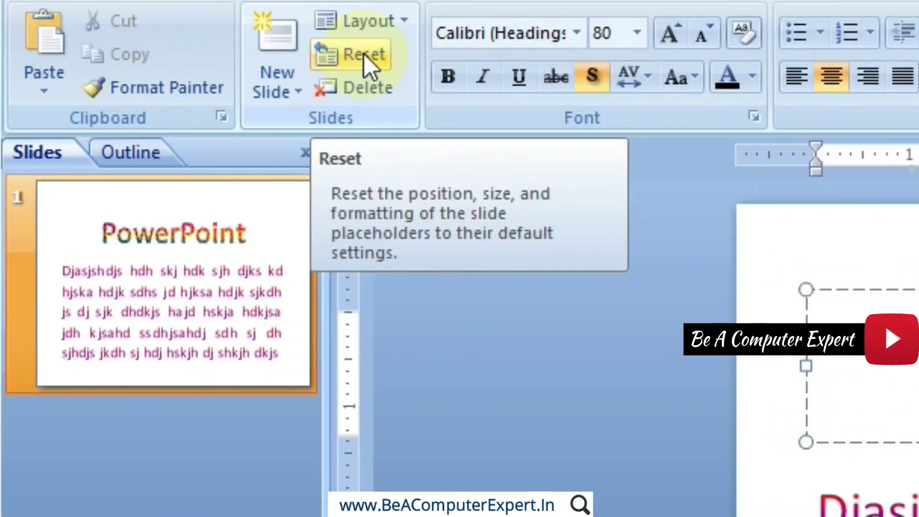
click(364, 53)
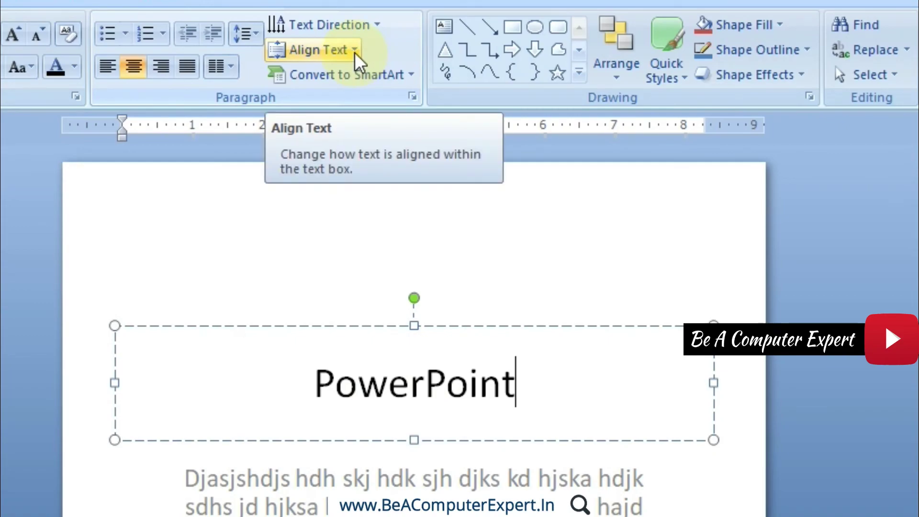
Try Top vertical alignment for the title text in its box, and set it back to Middle
click(356, 51)
click(357, 119)
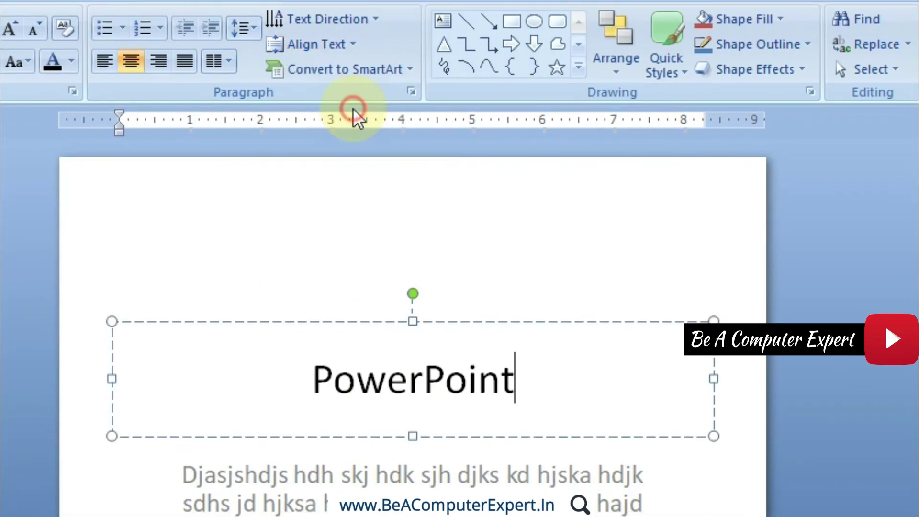
click(343, 46)
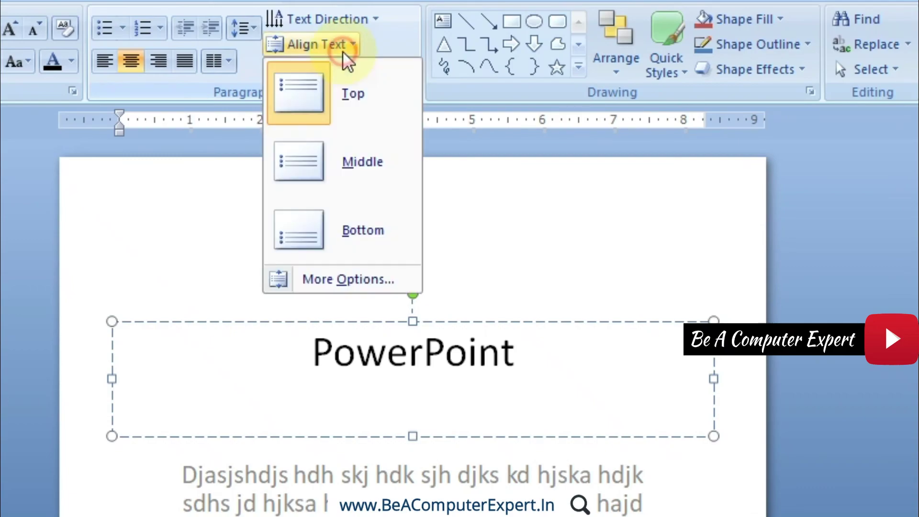
click(353, 161)
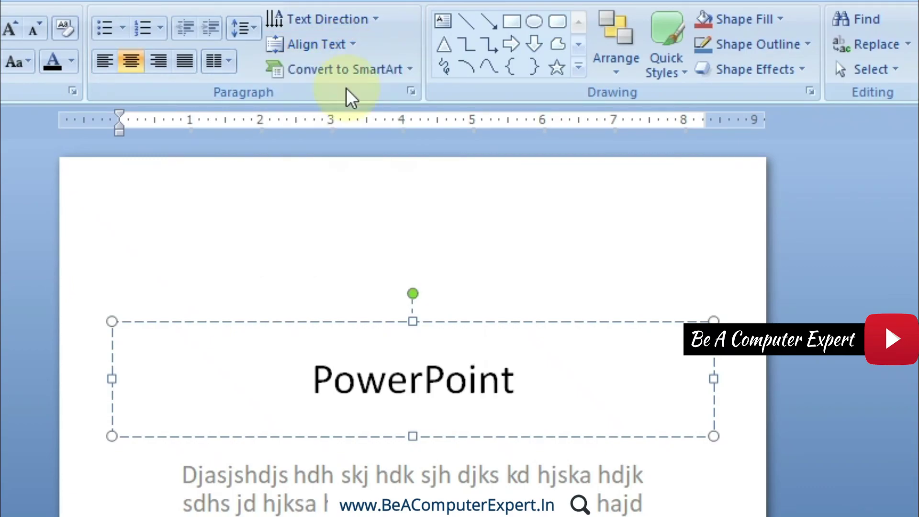
View the title's additional text alignment options in the text effects settings and close them
click(341, 47)
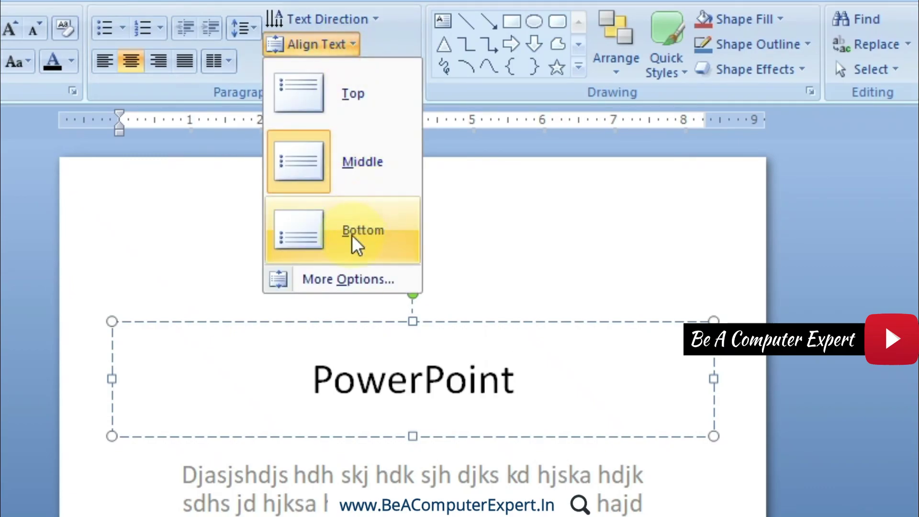
click(348, 287)
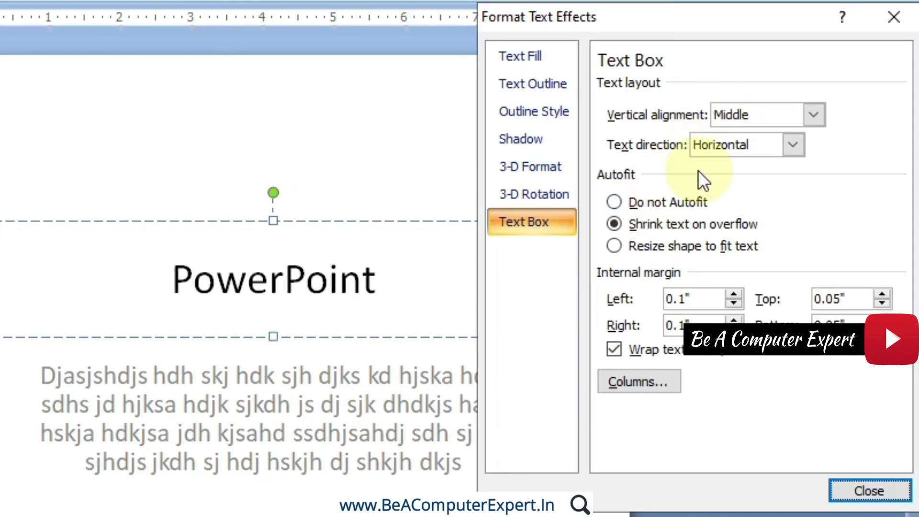
click(896, 491)
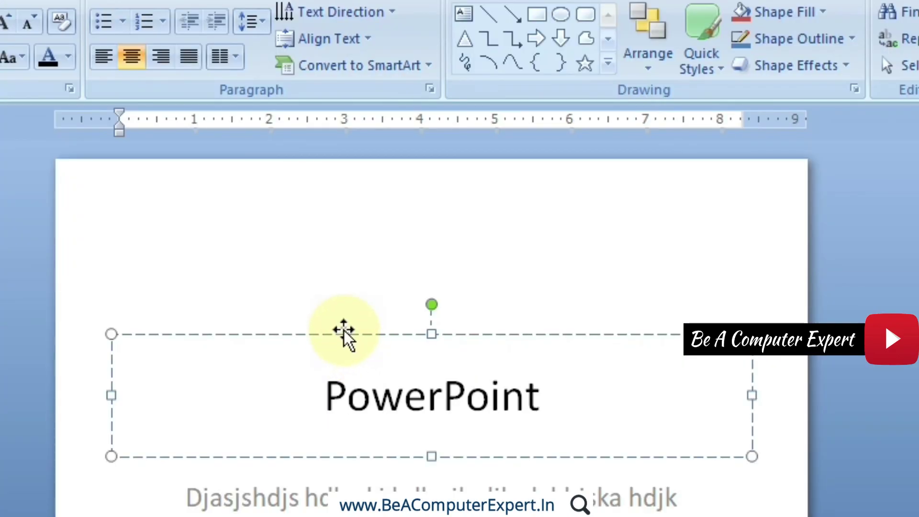
Convert the title placeholder to the SmartArt list layout with circular picture placeholders beside the text bars
click(340, 334)
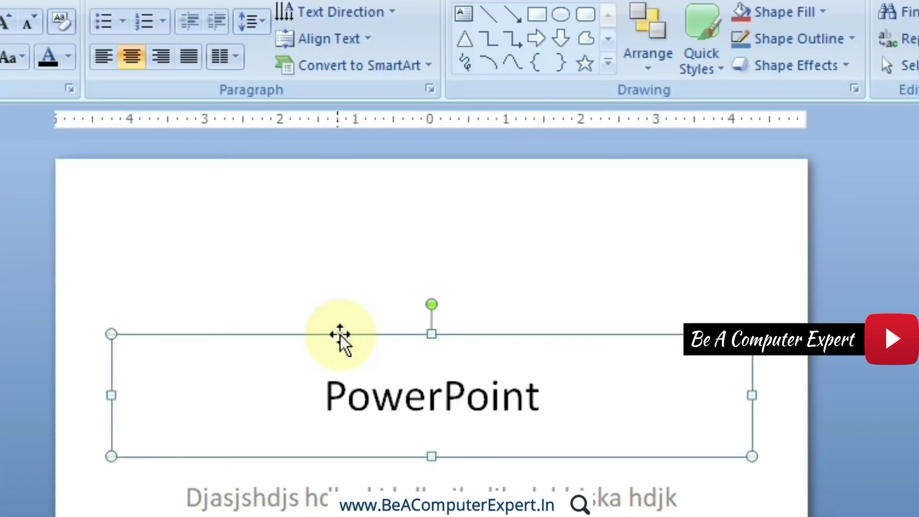
click(417, 79)
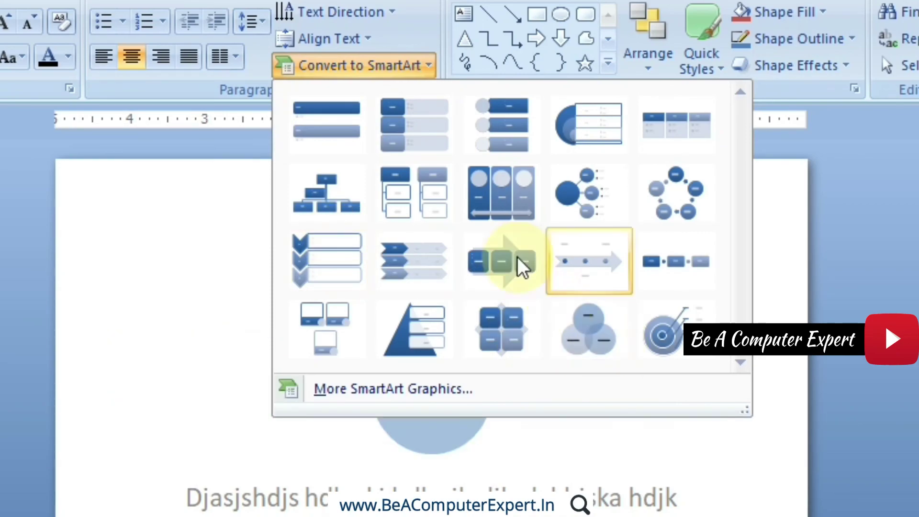
click(504, 139)
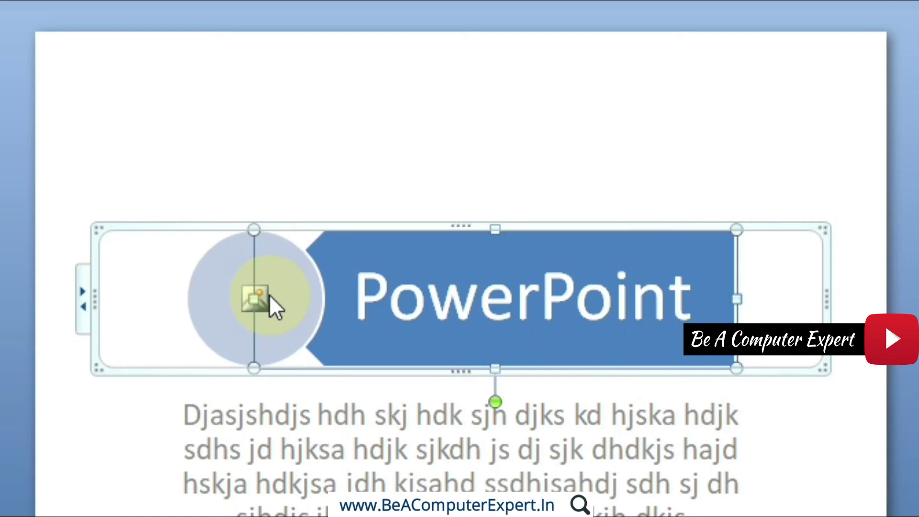
Insert the picture "cute girl123" from the Pictures folder into the SmartArt's circle
click(270, 295)
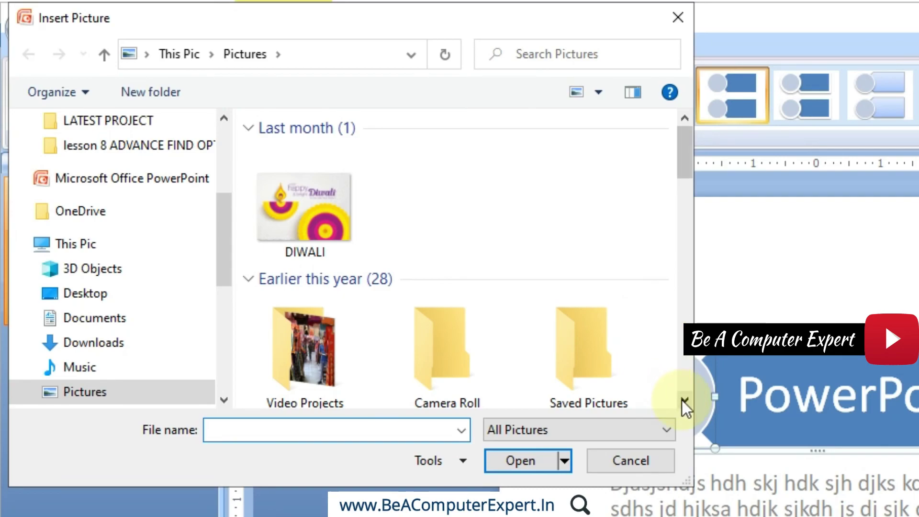
drag(684, 401, 684, 402)
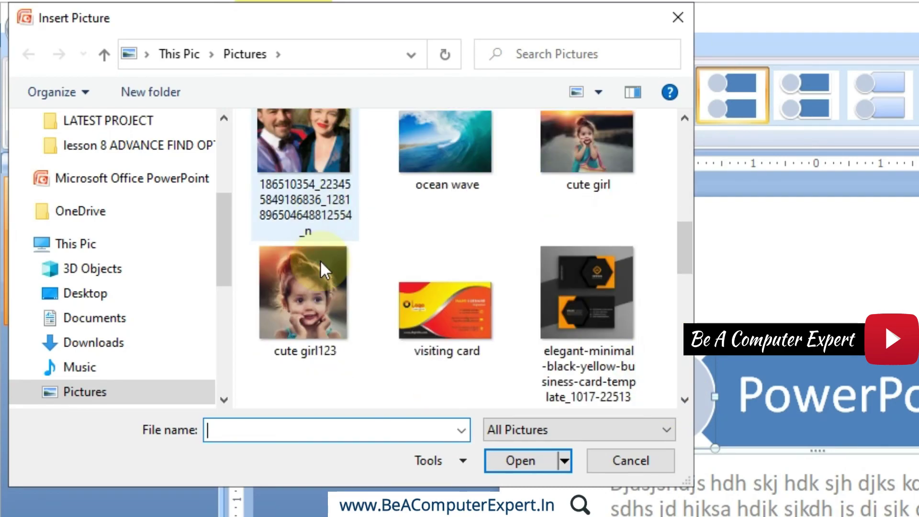
double_click(312, 271)
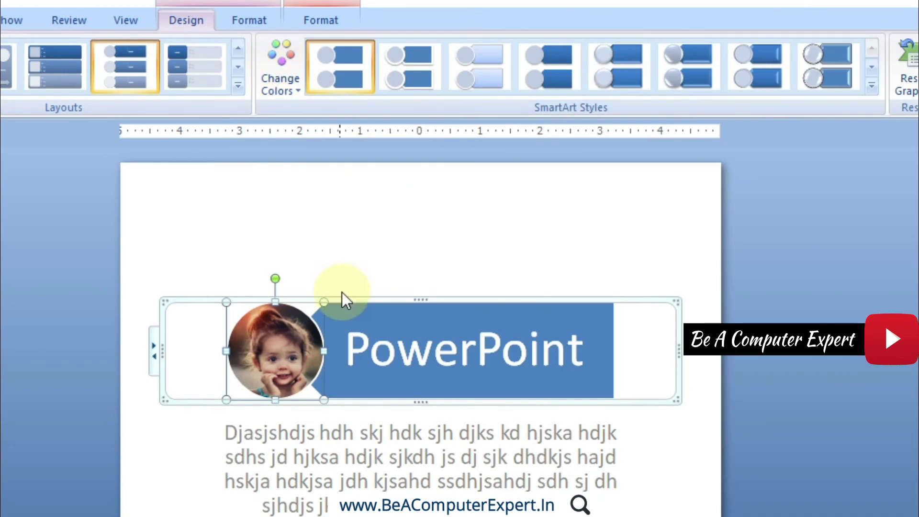
Try the last and the first of the Colorful color schemes on the title SmartArt
click(294, 90)
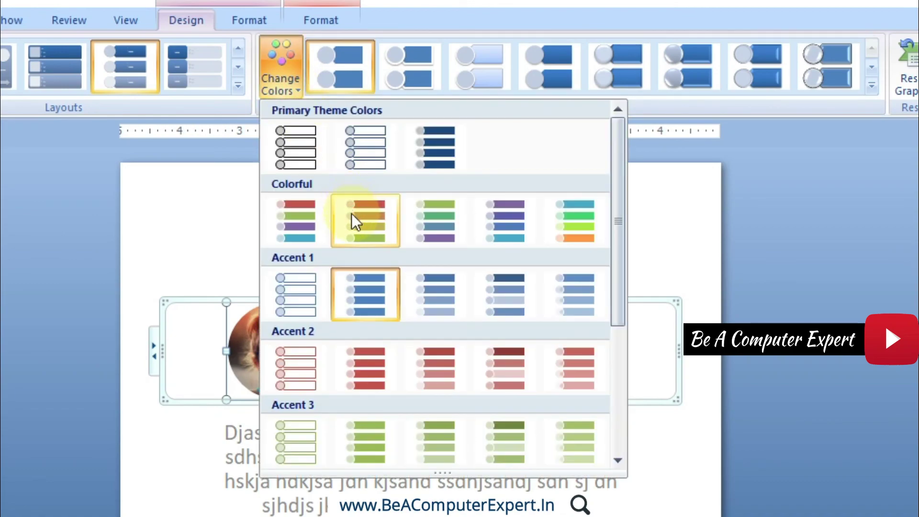
click(582, 229)
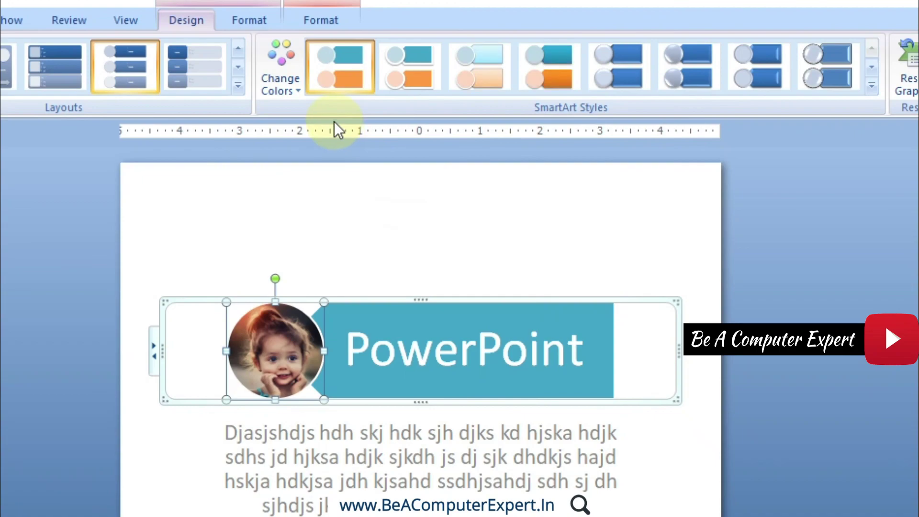
click(292, 91)
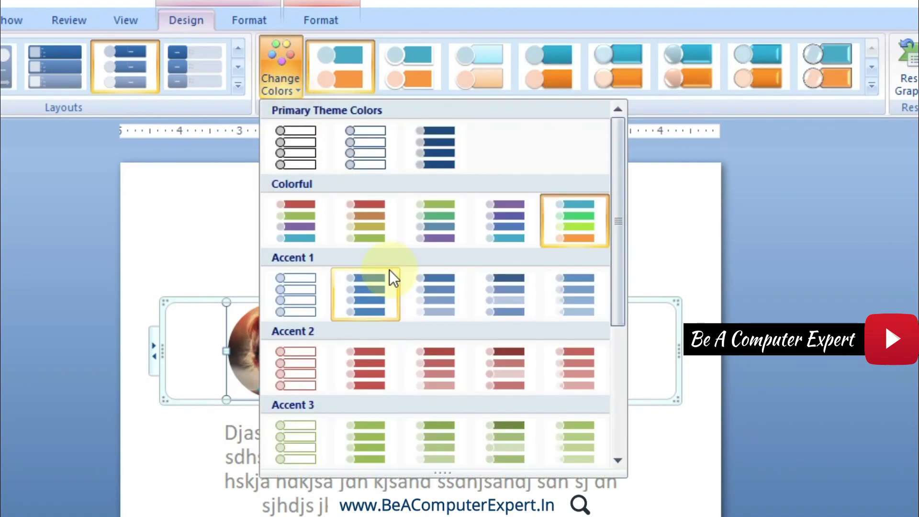
click(312, 221)
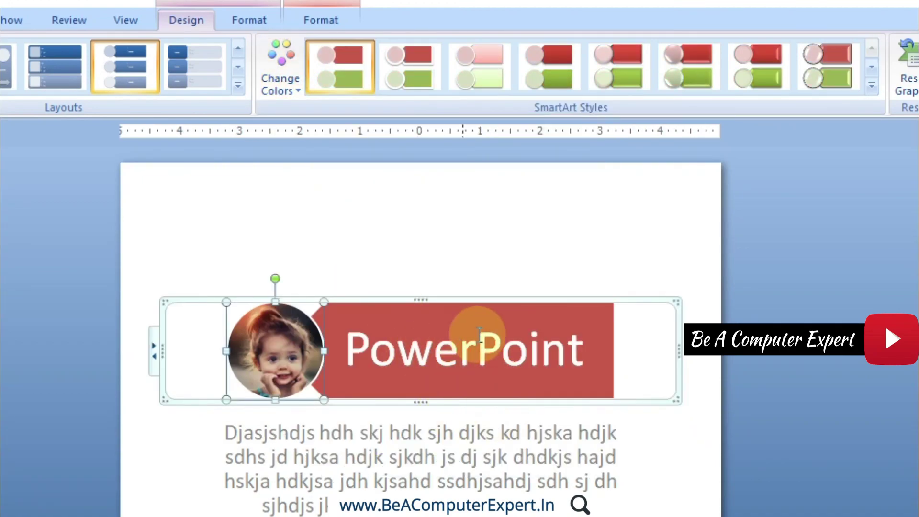
Recolor the title SmartArt with Gradient Range - Accent 2 and apply the 3-D style that follows Brick Scene
click(285, 87)
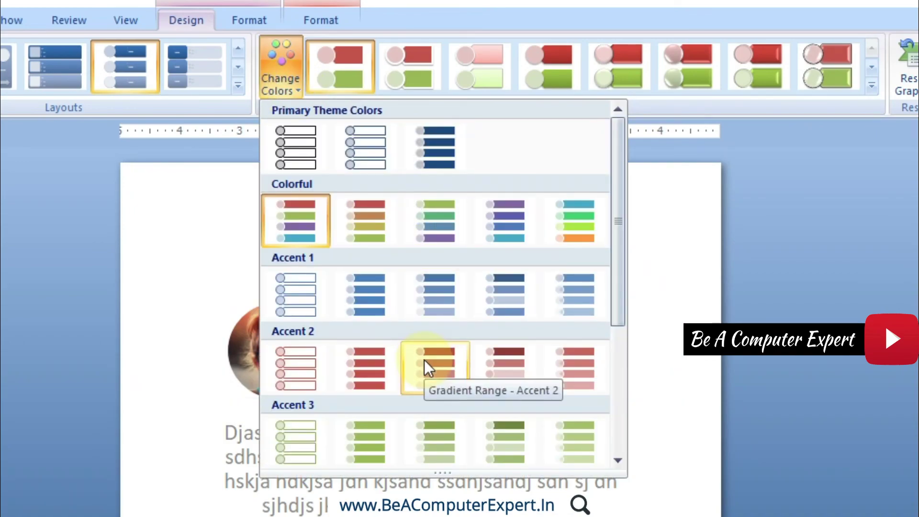
click(424, 360)
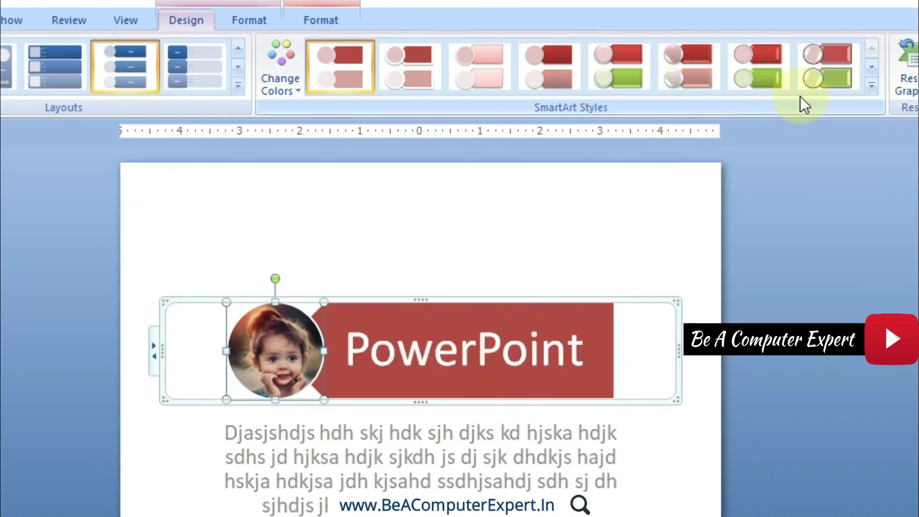
click(872, 85)
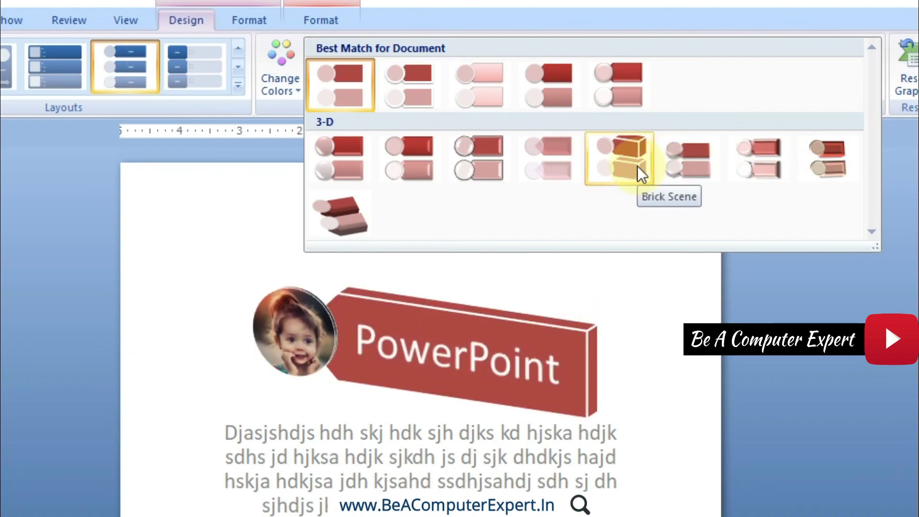
click(697, 160)
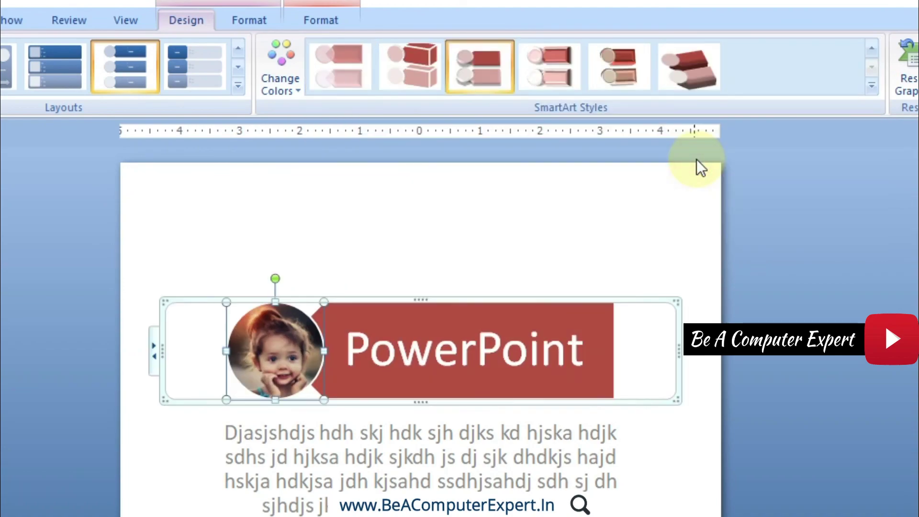
Add a second line reading "ggfhghjgj" under PowerPoint in the SmartArt shape
click(575, 350)
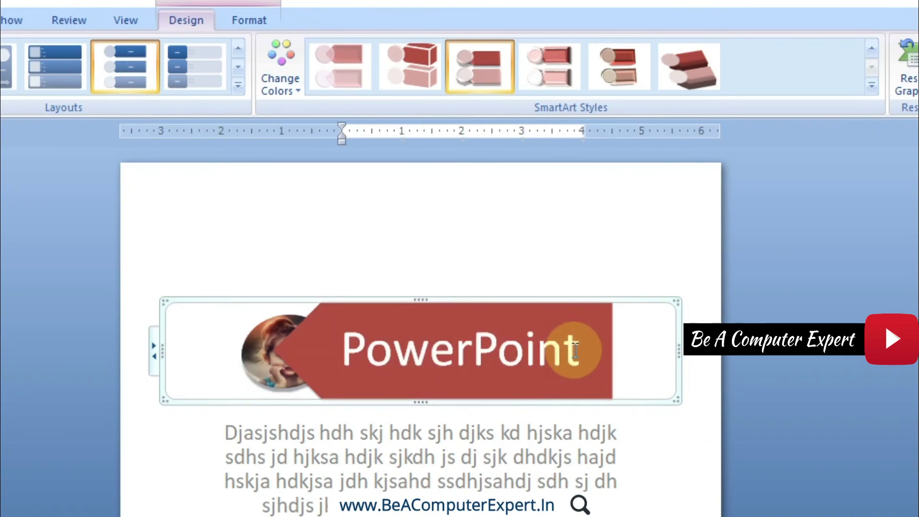
key(Return)
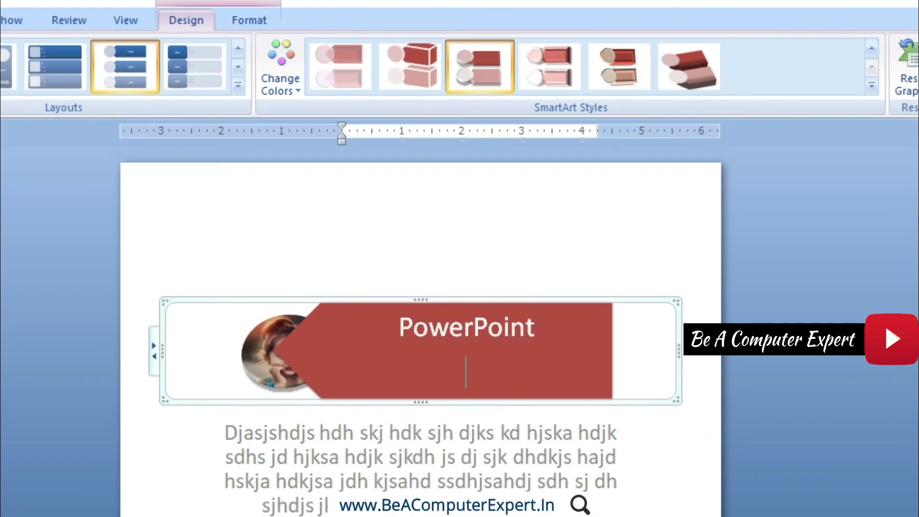
text(ggfhghjgj)
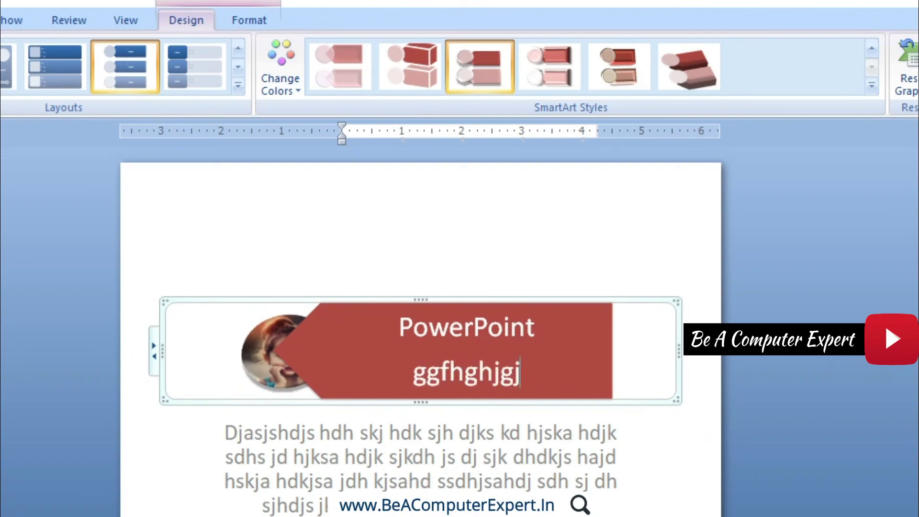
click(535, 459)
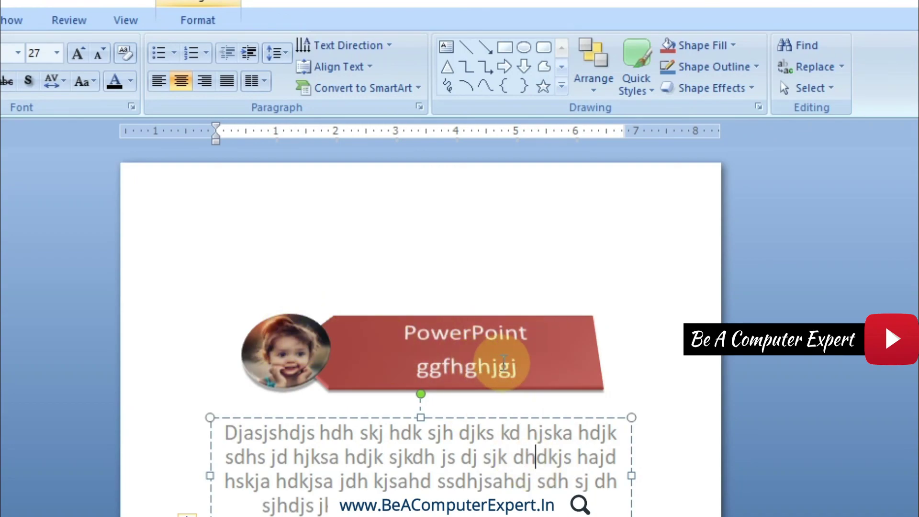
Delete the second line "ggfhghjgj" from the SmartArt shape, leaving only the PowerPoint line
click(515, 360)
drag(527, 366, 416, 369)
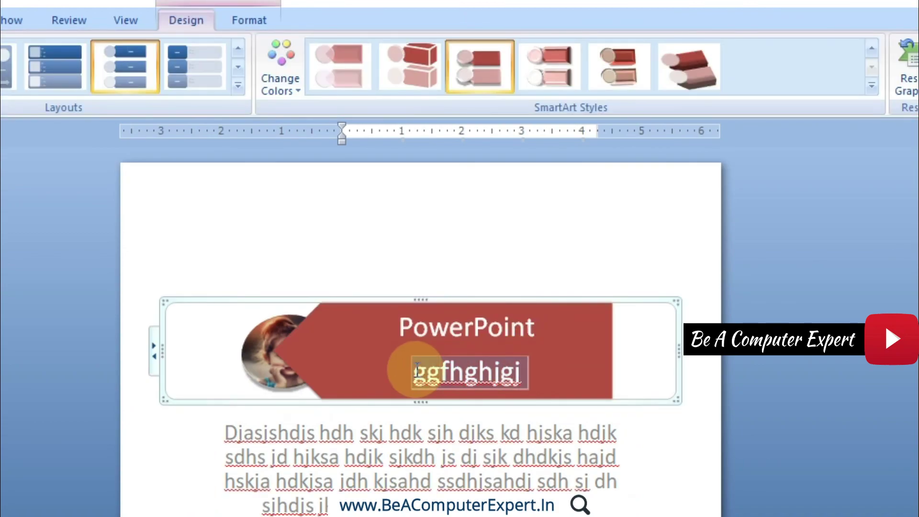
key(BackSpace)
key(BackSpace)
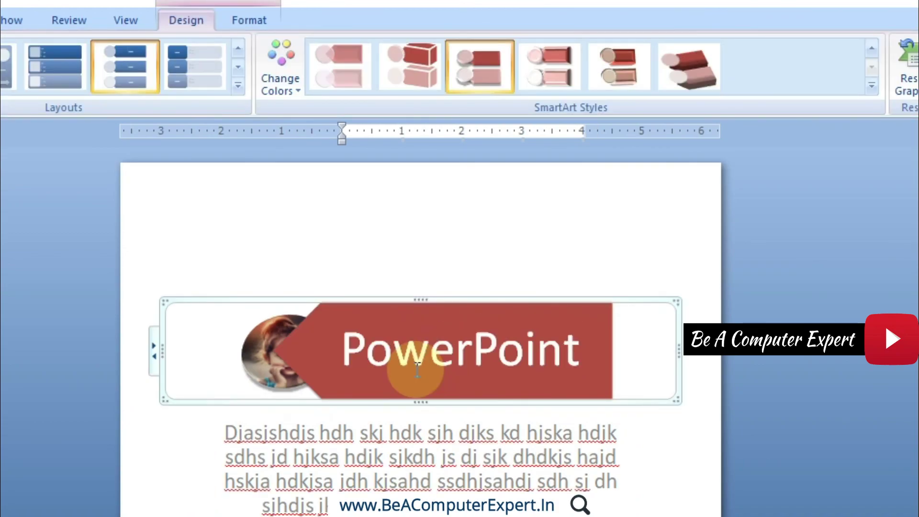
Open the SmartArt conversion layouts for the body text placeholder
click(395, 300)
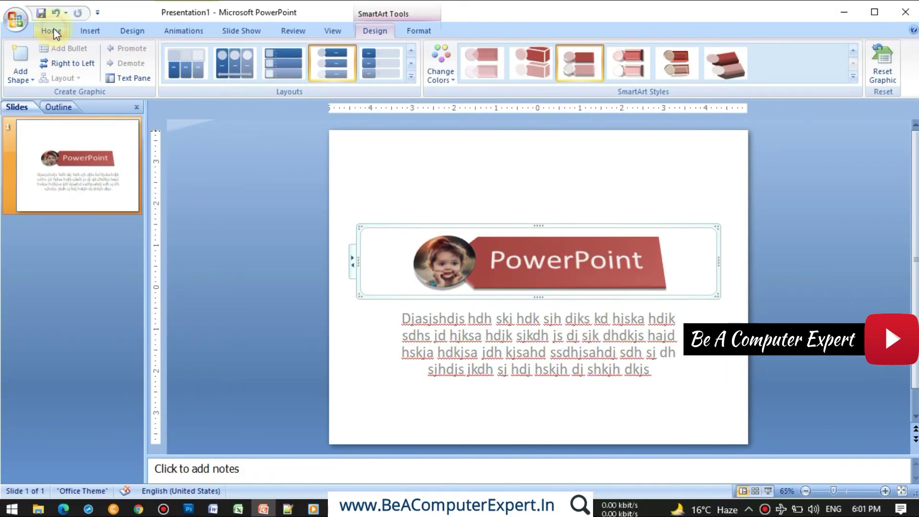
click(55, 30)
click(507, 261)
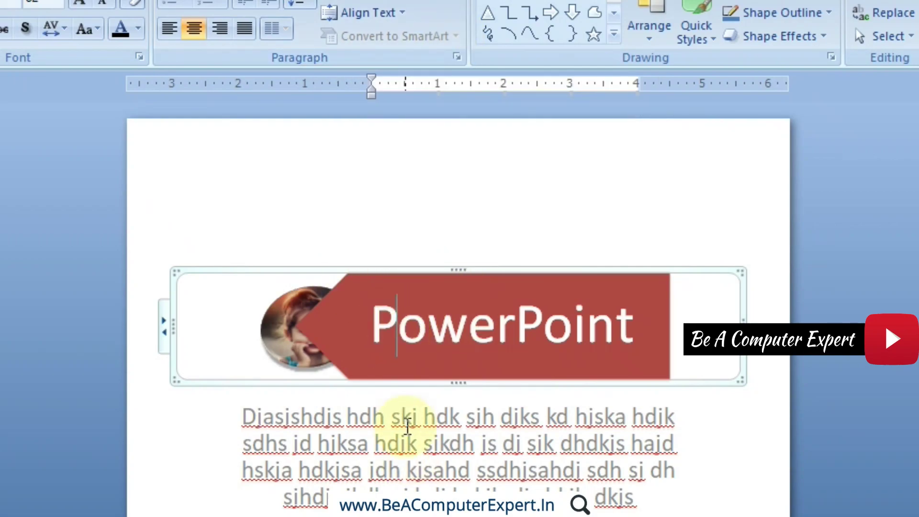
click(407, 426)
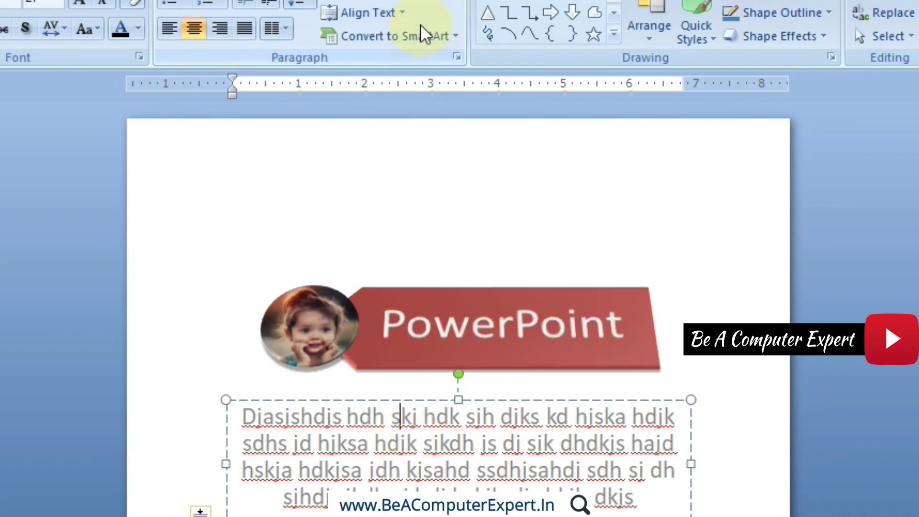
click(424, 38)
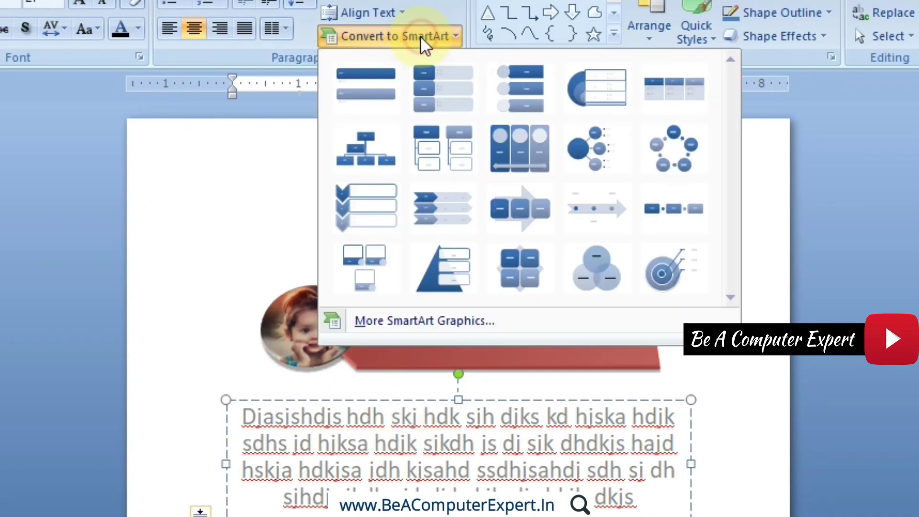